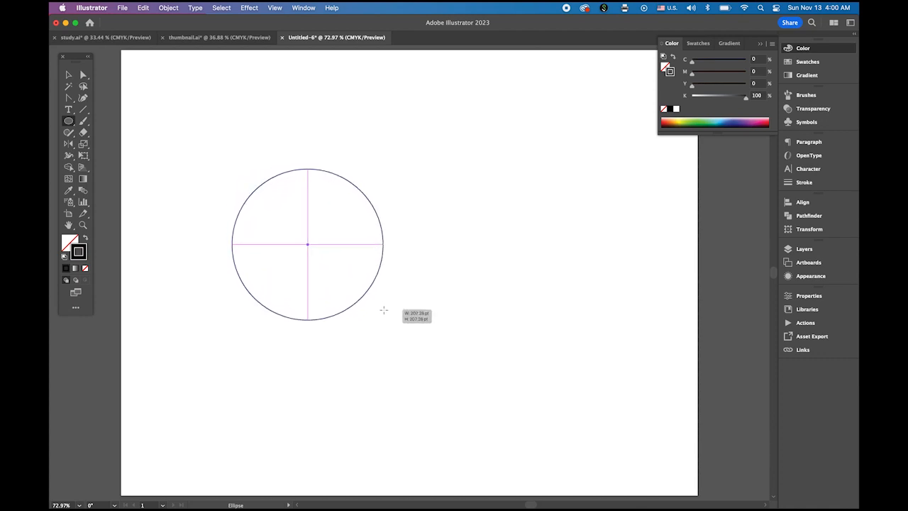
Duplicate the circle horizontally so the copy passes through the original's center, and add a third overlapping circle between the two.
click(69, 75)
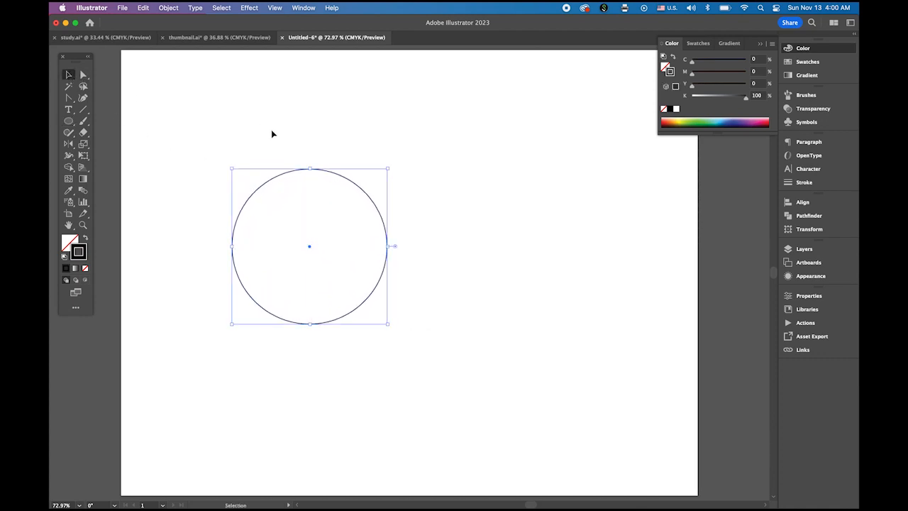
key(super+space)
drag(339, 244, 391, 266)
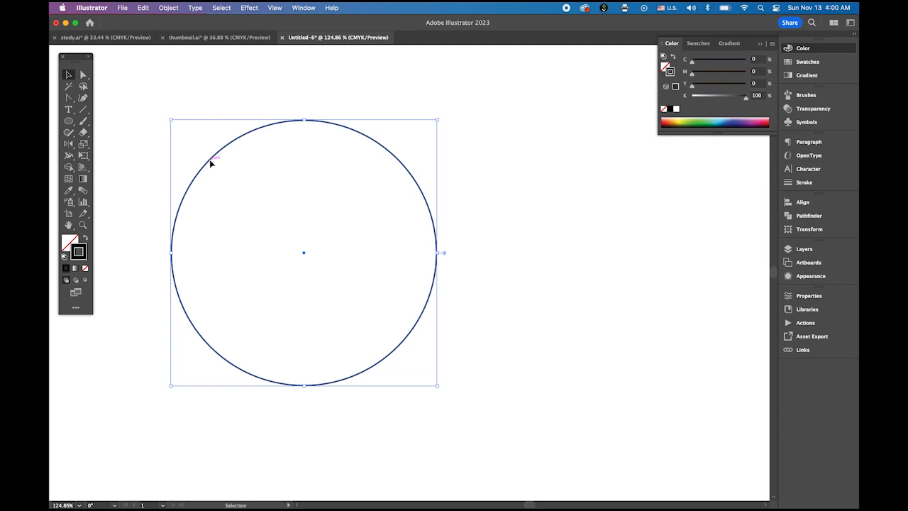
drag(210, 163, 344, 178)
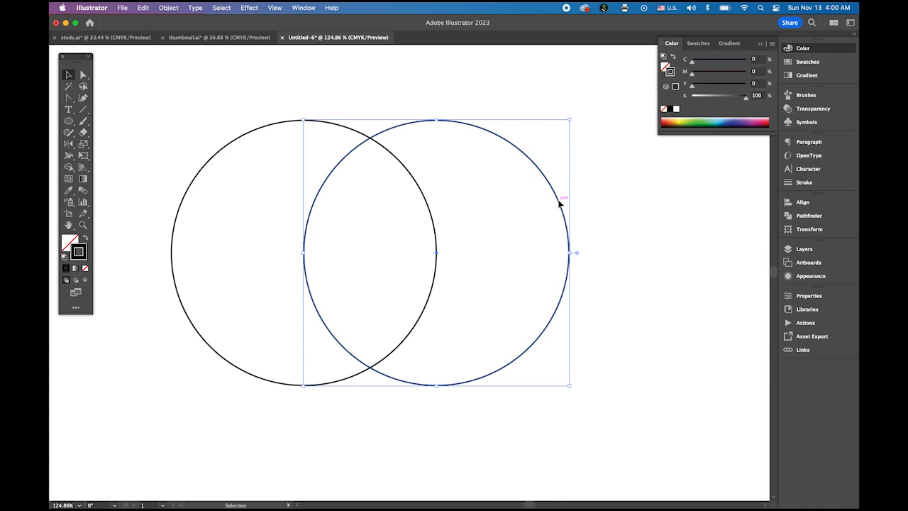
drag(559, 204, 522, 204)
click(621, 220)
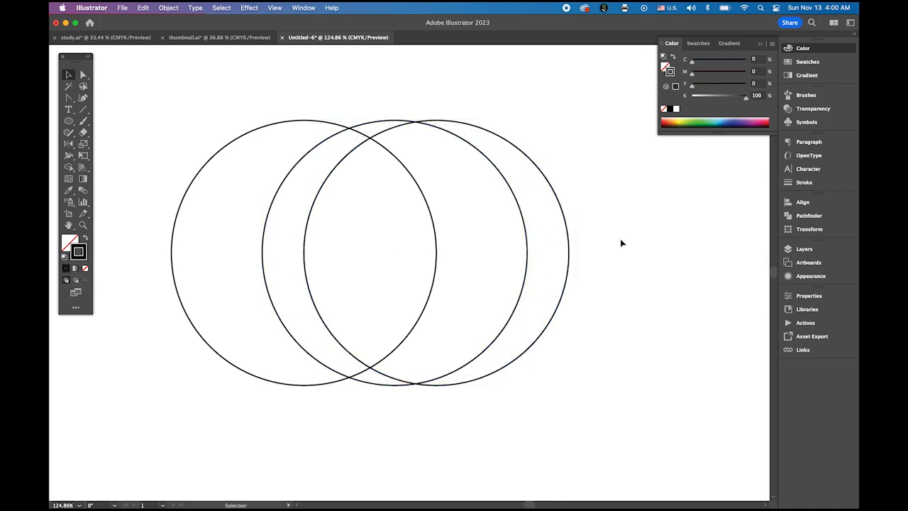
Distribute all three circles evenly by their horizontal centers, aligned to the selection.
drag(189, 105, 603, 357)
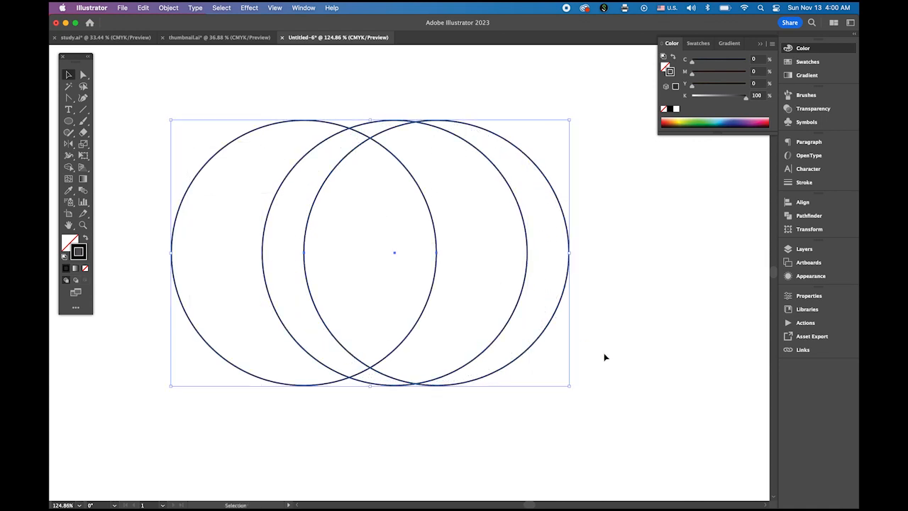
click(786, 204)
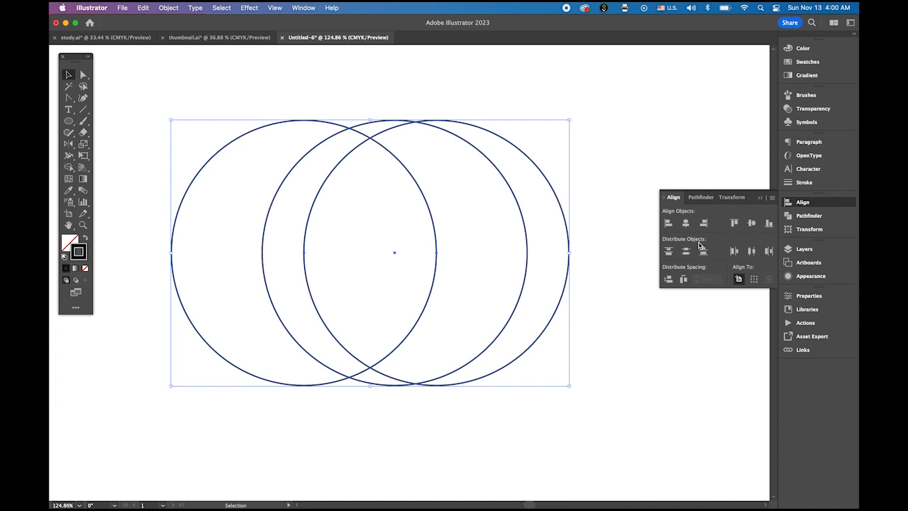
click(753, 251)
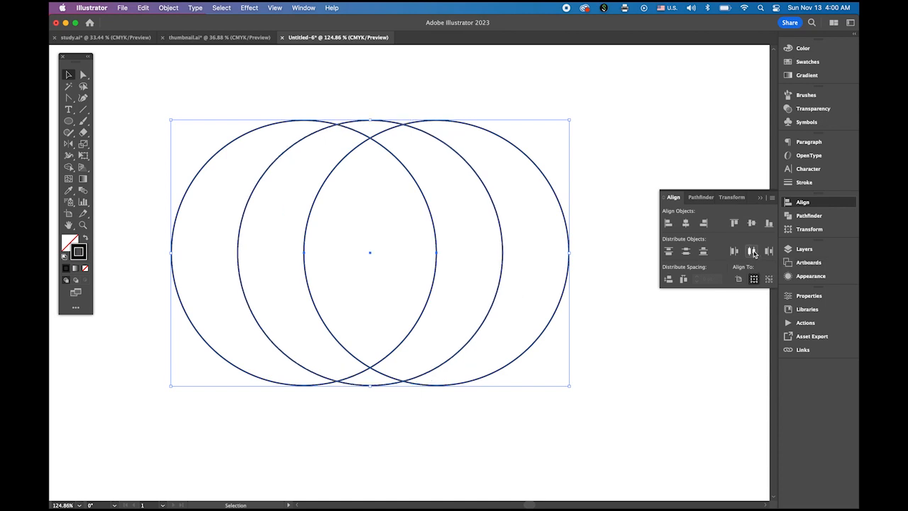
click(760, 198)
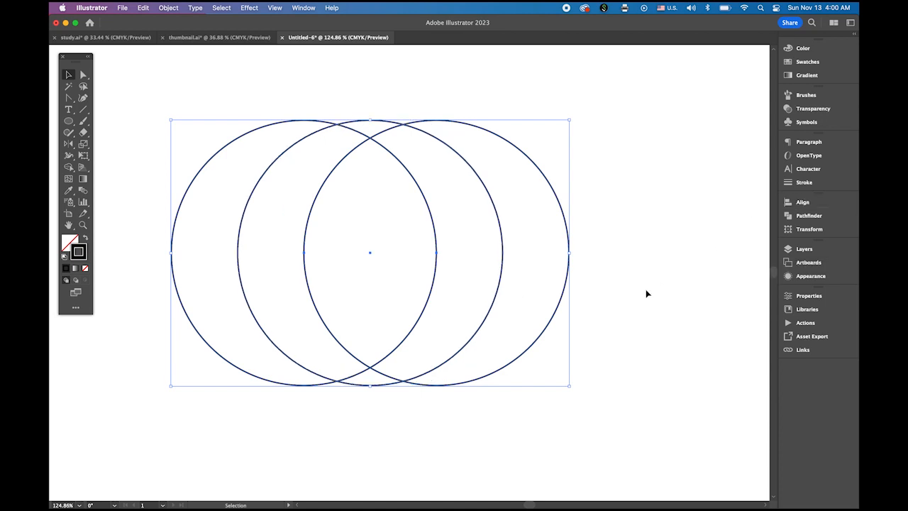
Move the middle circle straight down so its upper edge crosses the overlap of the two outer circles.
click(264, 87)
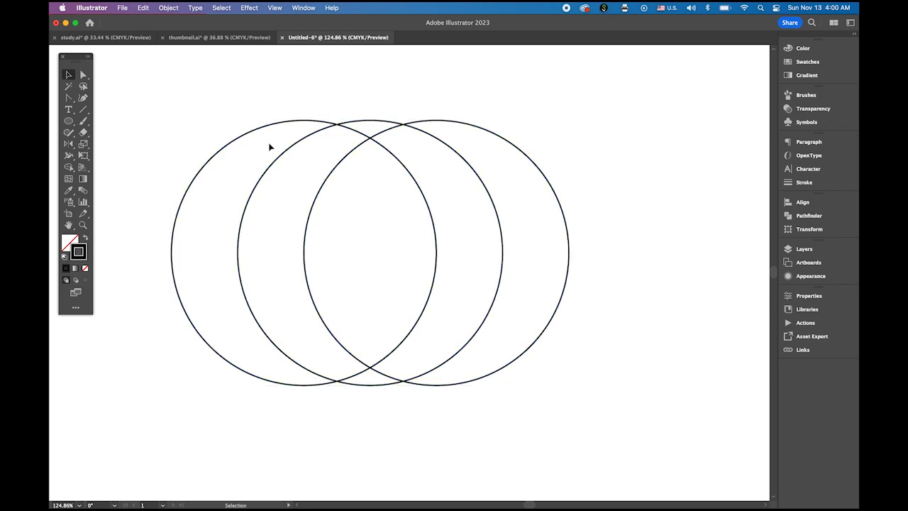
click(367, 123)
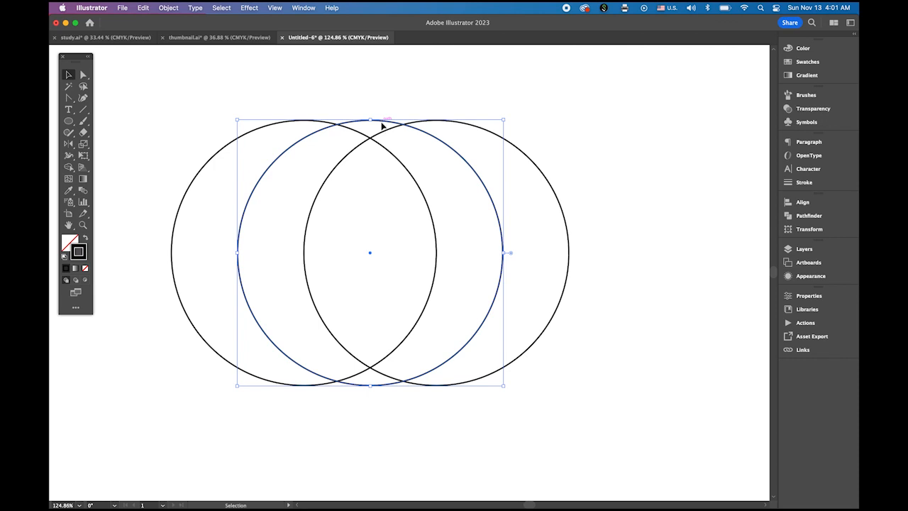
drag(382, 124, 382, 212)
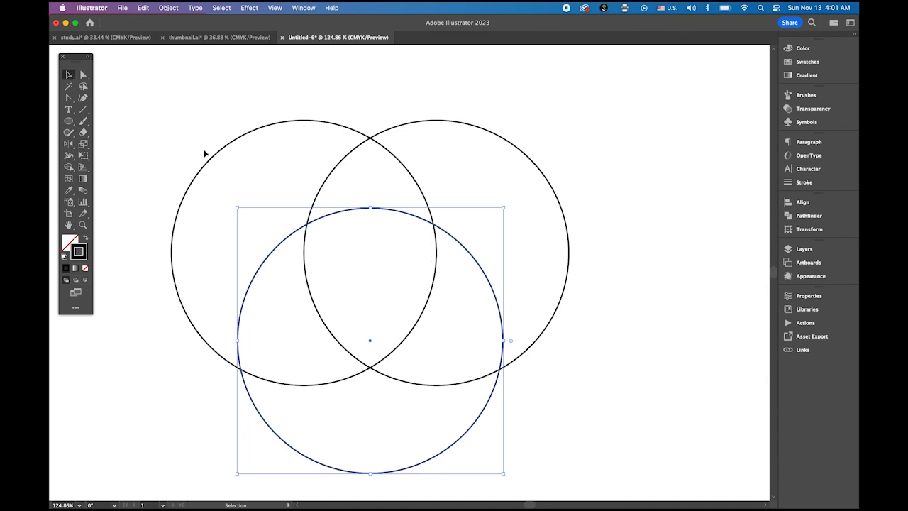
Remove all outer regions of the three circles with the Shape Builder tool, leaving only the central shield shape.
drag(162, 90, 571, 426)
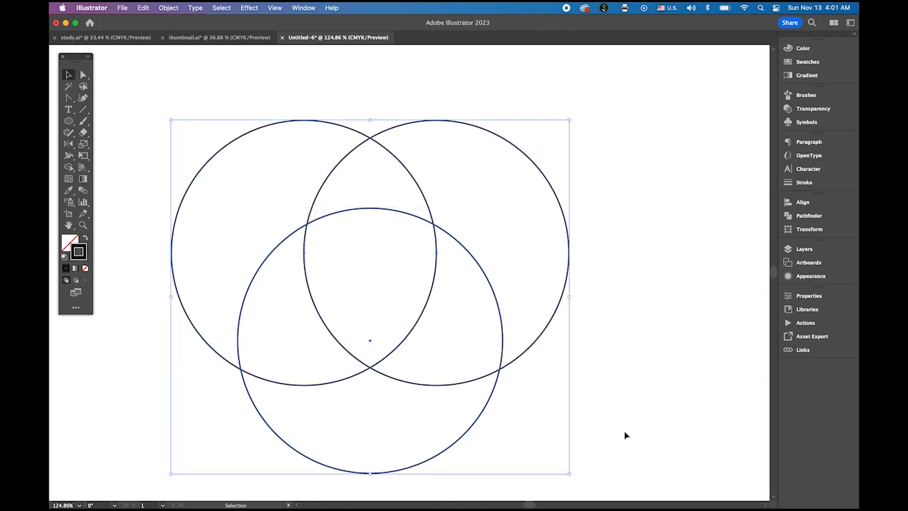
click(69, 167)
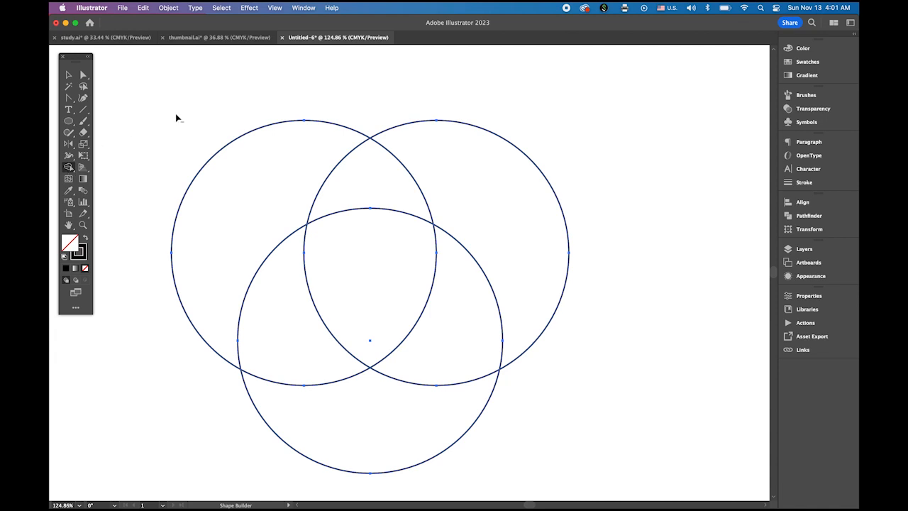
drag(170, 134, 517, 164)
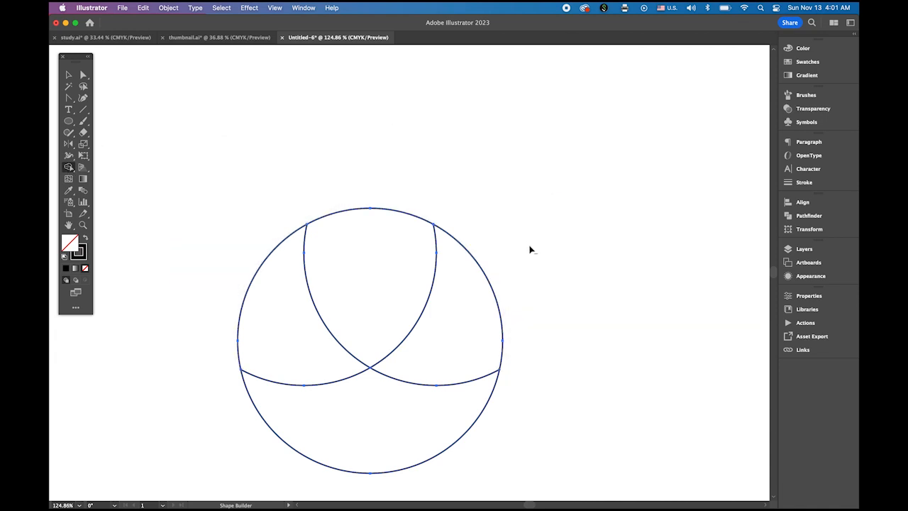
mouse_move(532, 249)
mouse_down()
mouse_move(471, 355)
mouse_move(391, 418)
mouse_up()
drag(222, 222, 325, 383)
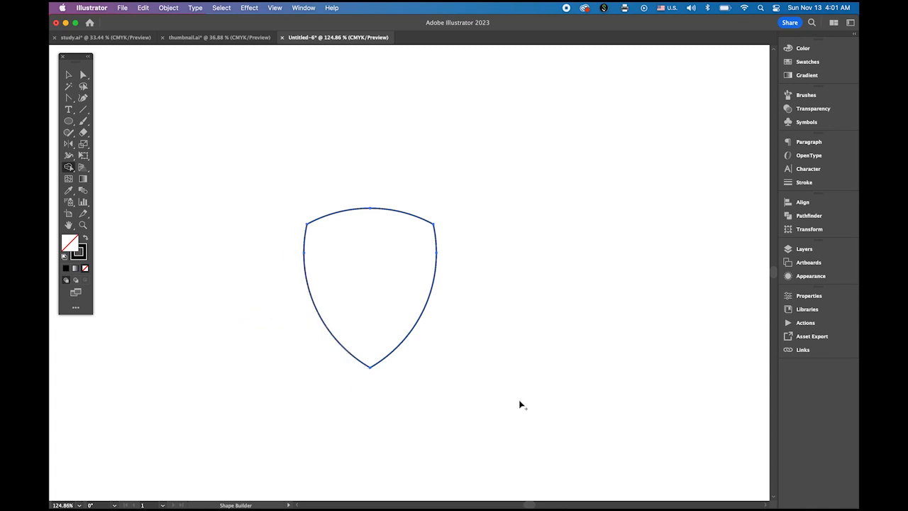
Move the two extra shields stacked on the original aside and delete them, keeping a single shield outline.
click(68, 74)
click(343, 273)
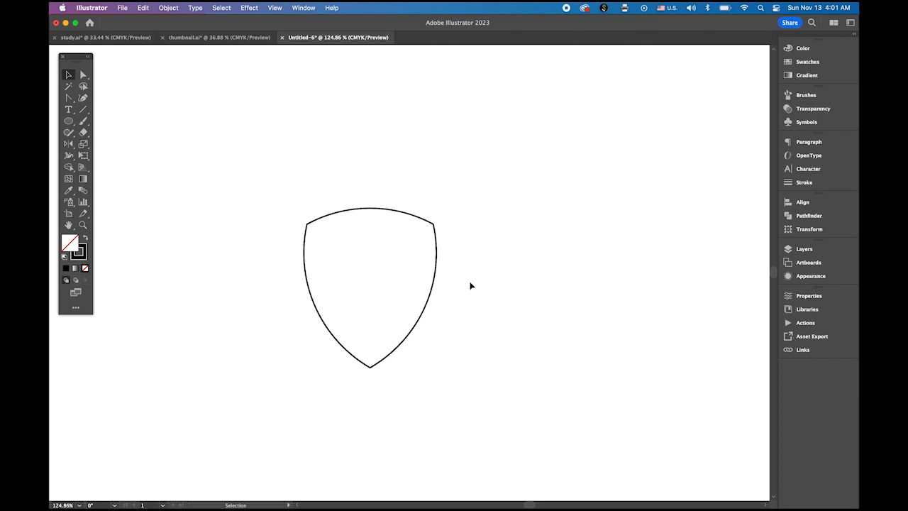
click(439, 266)
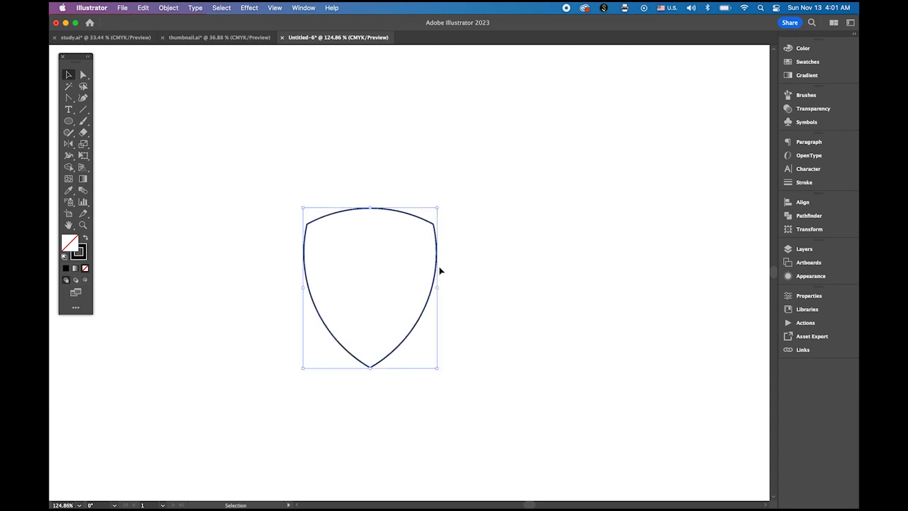
drag(437, 263, 619, 253)
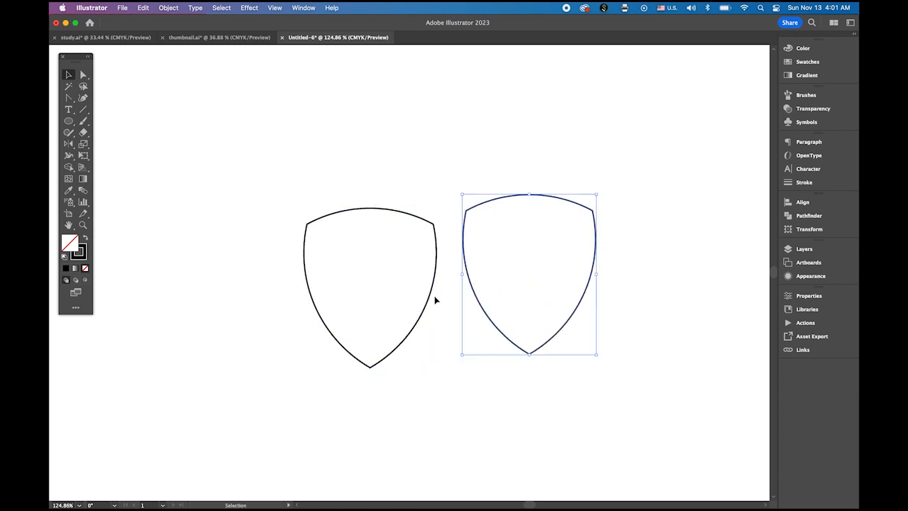
drag(428, 297, 671, 421)
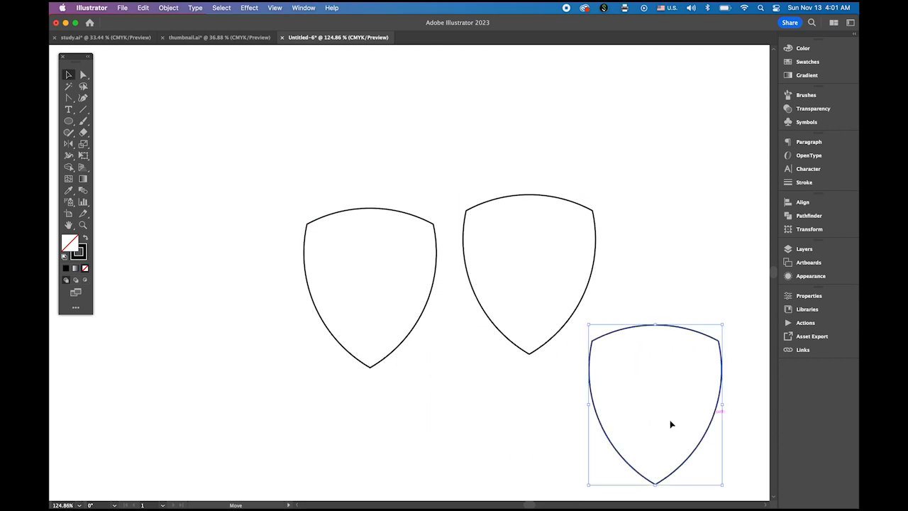
drag(531, 152, 693, 444)
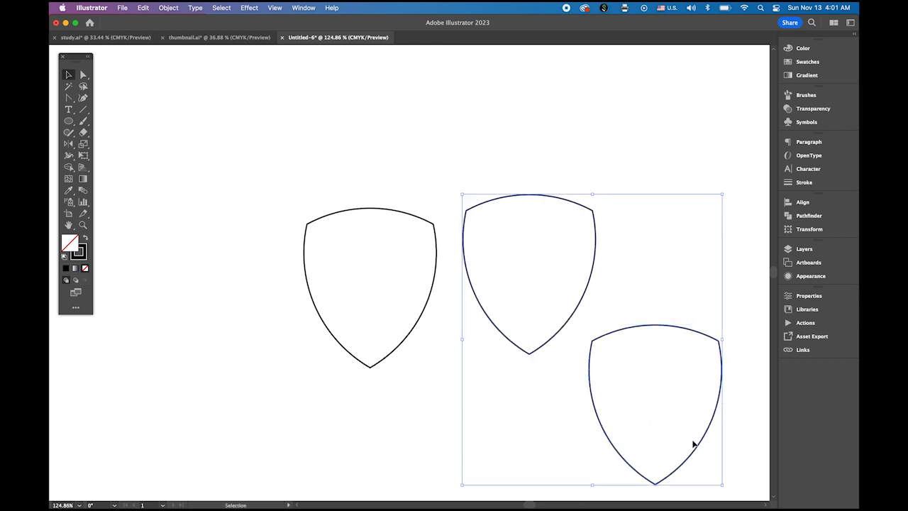
key(Delete)
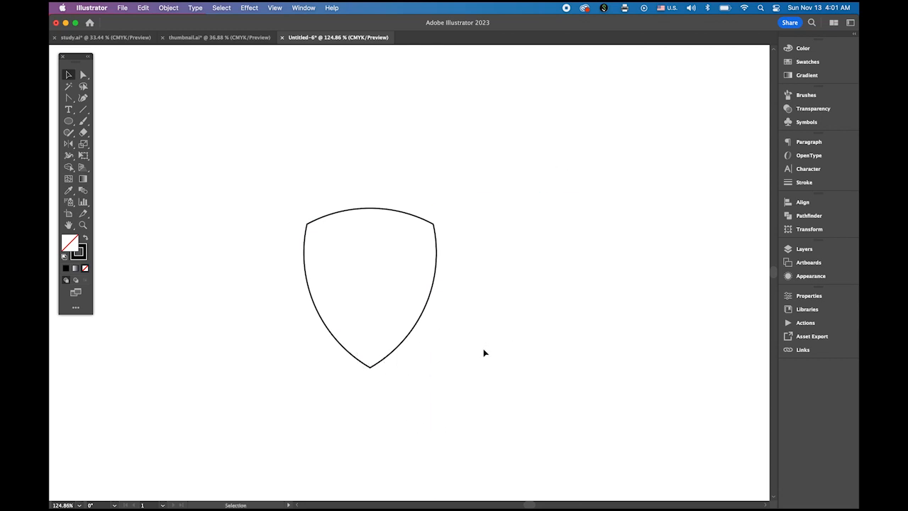
Move the remaining shield outline up and to the left on the artboard.
drag(470, 353, 402, 310)
click(68, 75)
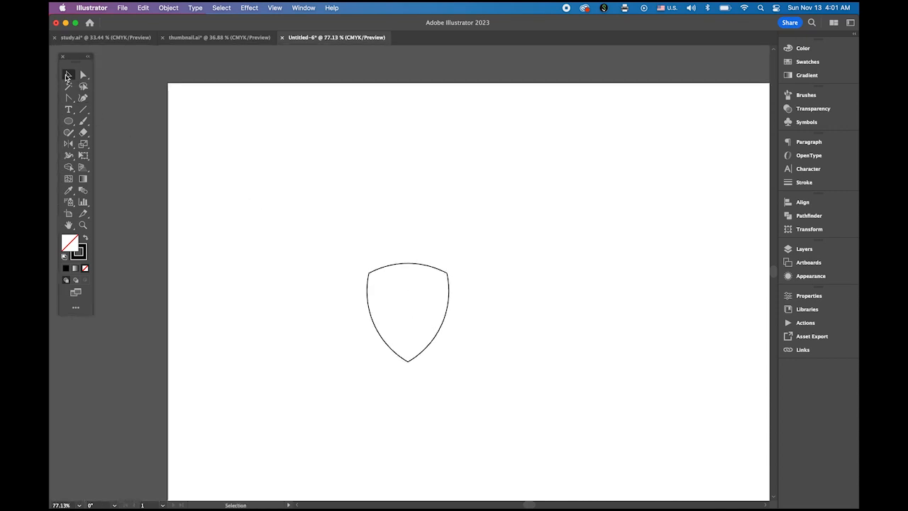
click(449, 304)
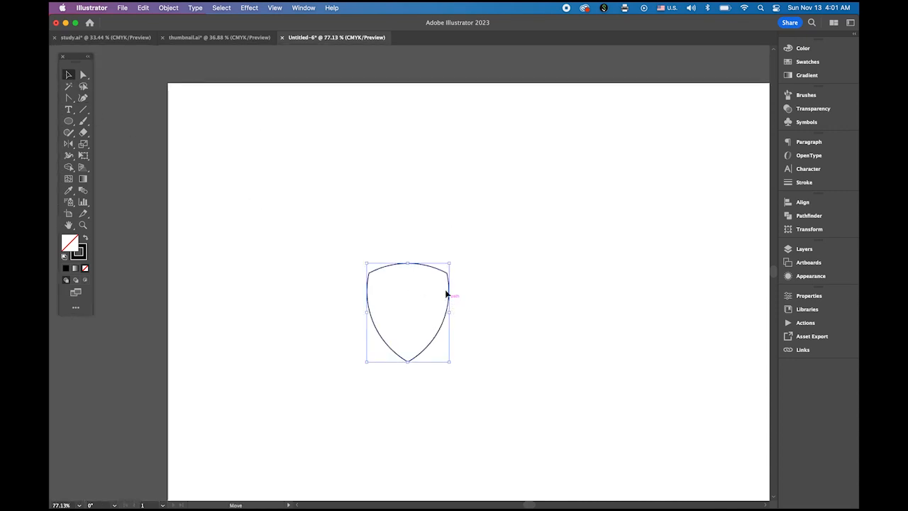
drag(448, 304, 381, 250)
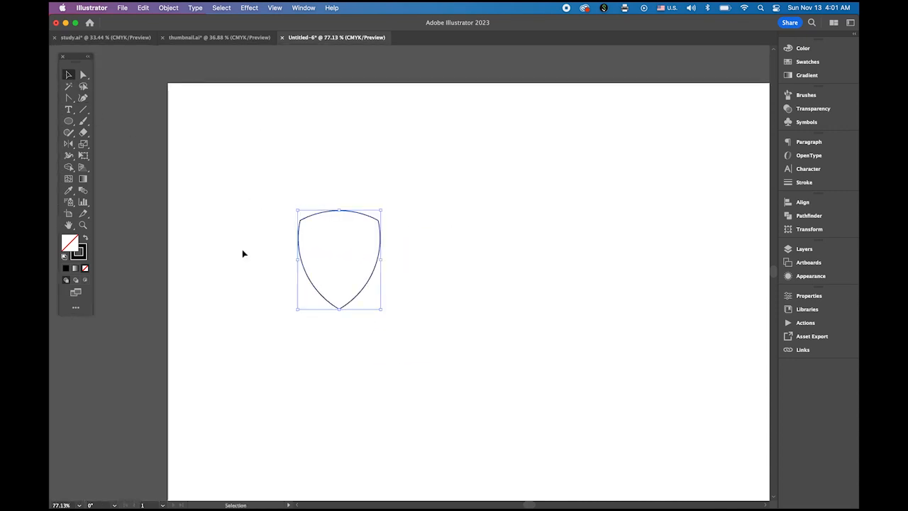
Give the shield a dark blue swatch fill with no stroke and set its black (K) value to 57%.
click(86, 240)
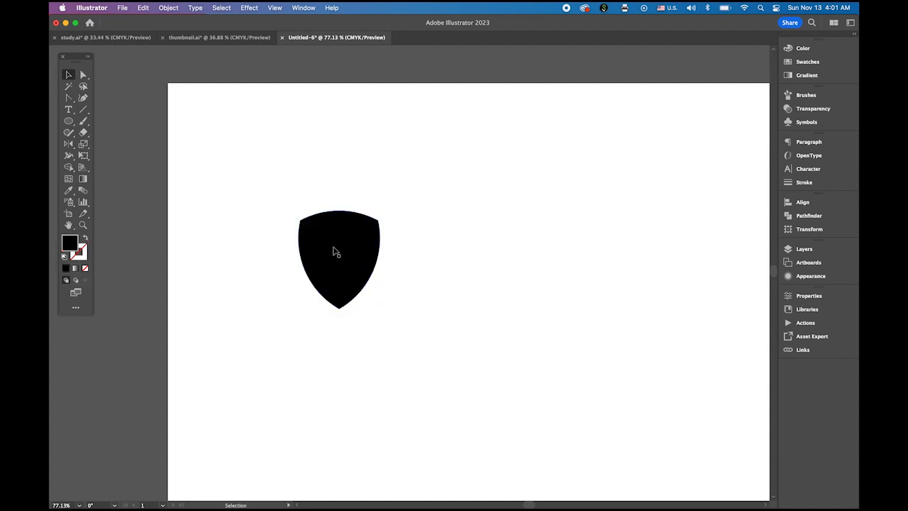
click(799, 64)
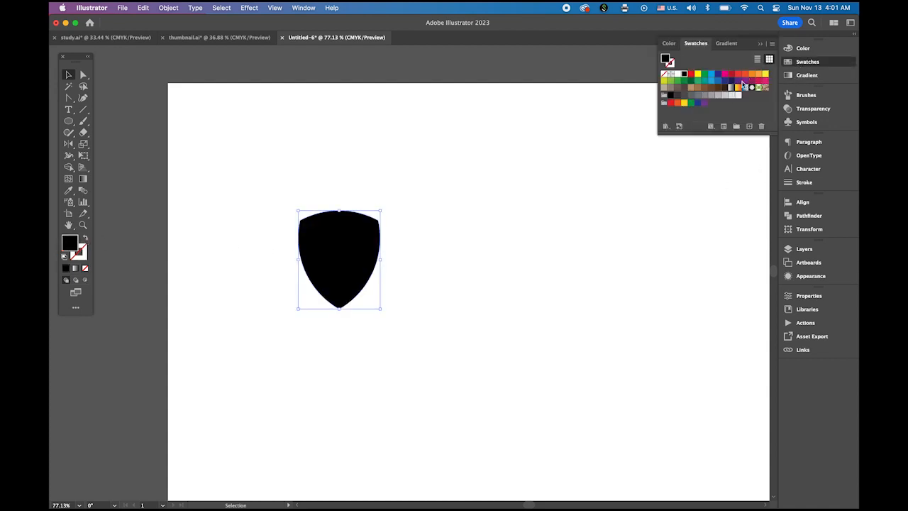
click(724, 80)
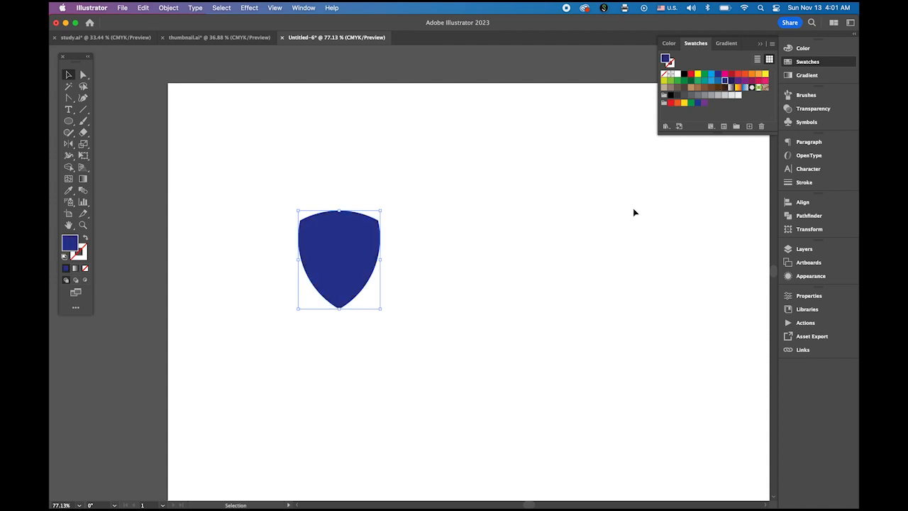
click(797, 48)
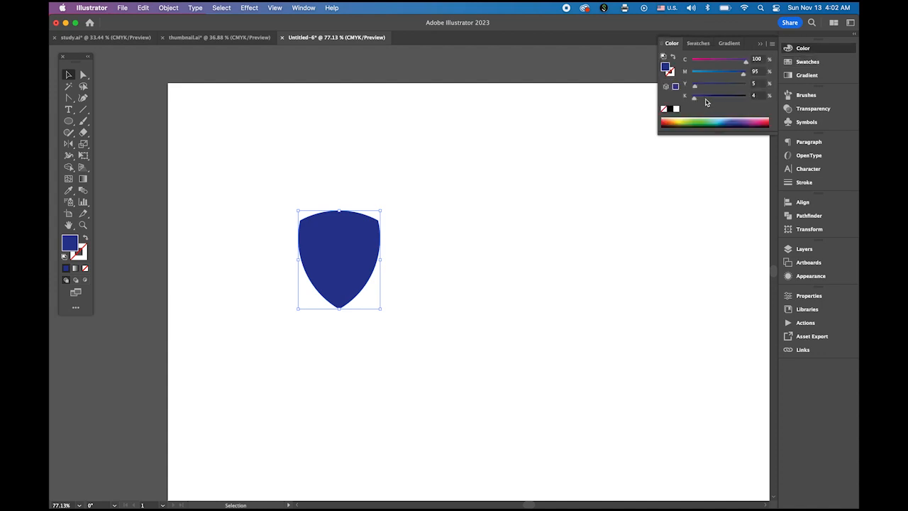
drag(693, 98, 723, 101)
click(501, 227)
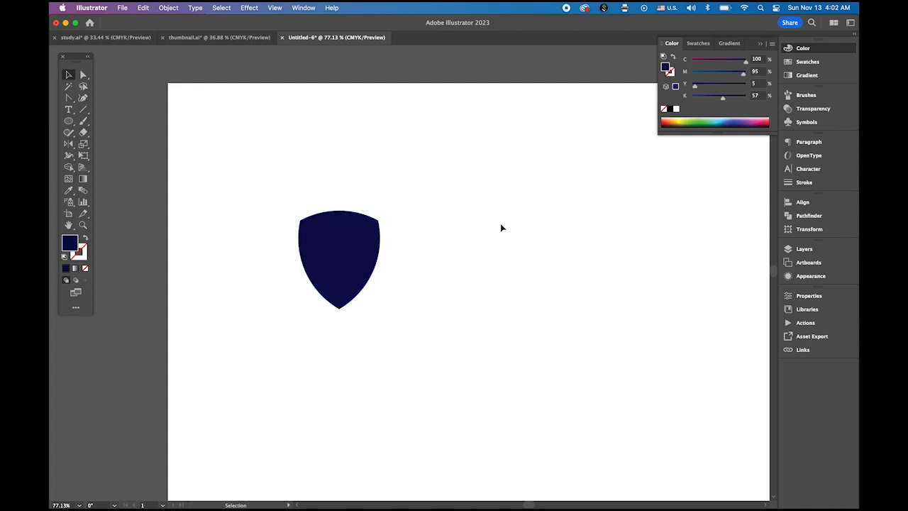
Enlarge the shield proportionally to nearly twice its size and shift it slightly left and down on the artboard.
click(374, 263)
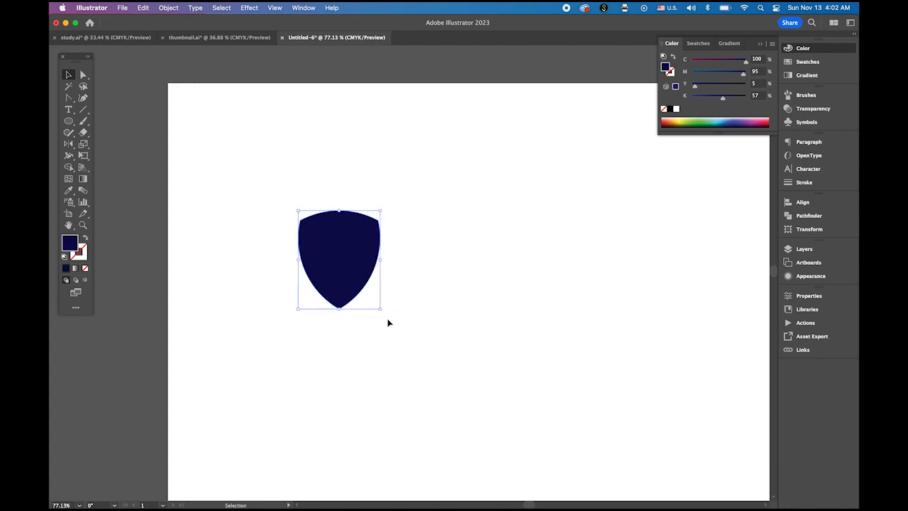
drag(381, 310, 441, 381)
click(547, 332)
drag(361, 312, 345, 322)
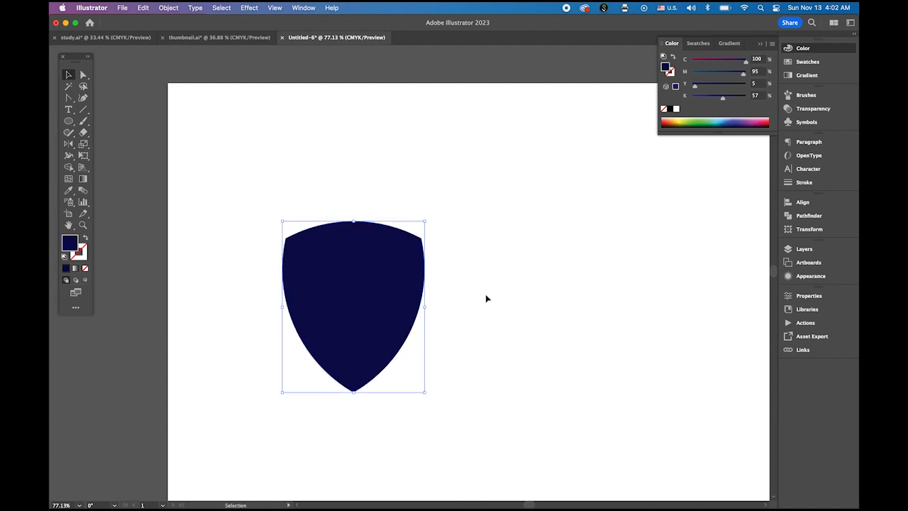
click(517, 296)
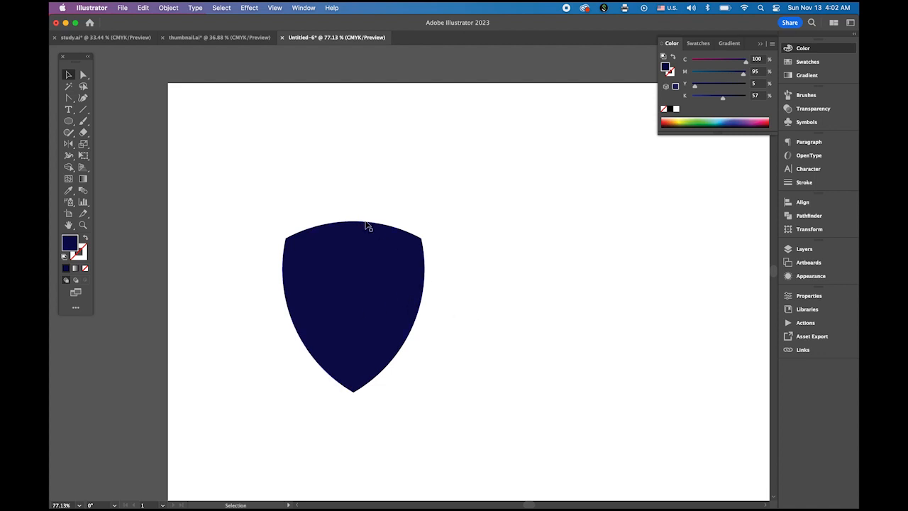
Draw a light orange circle with no stroke above the shield and shift it up, clear of the shield's upper edge.
key(z)
drag(324, 198, 324, 280)
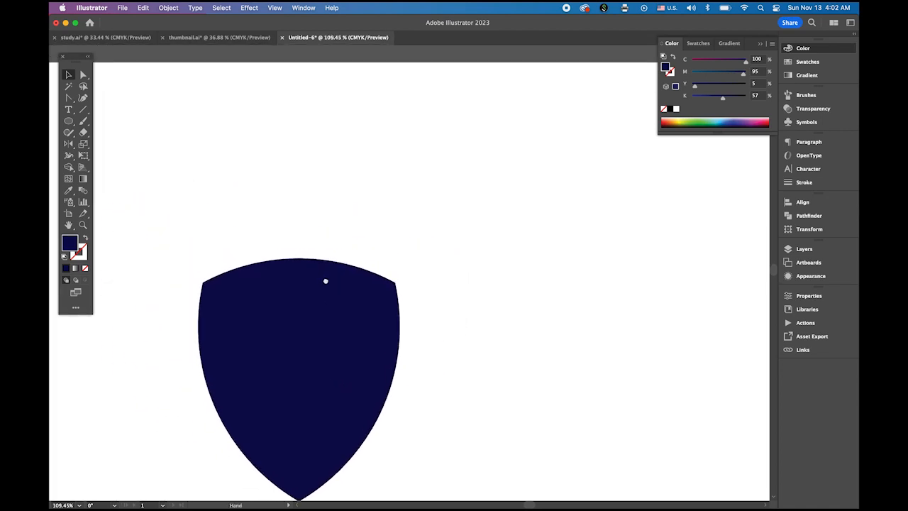
click(70, 125)
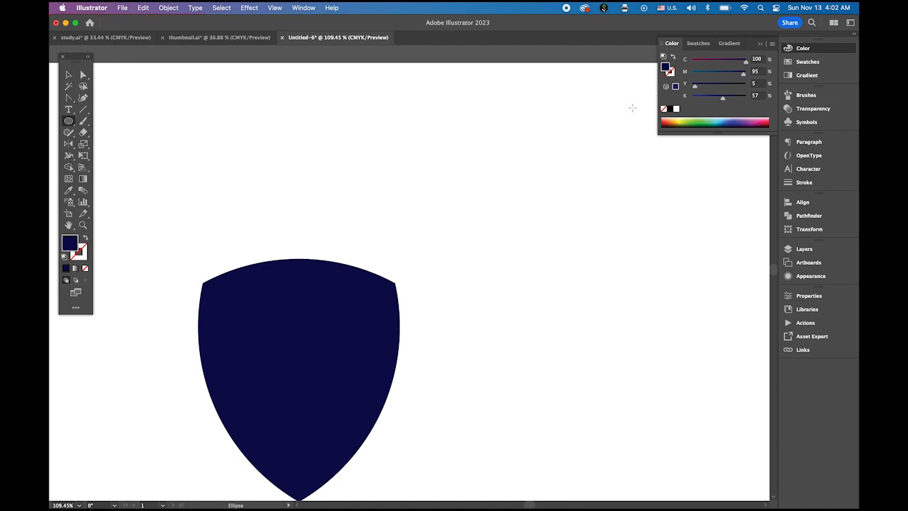
click(800, 62)
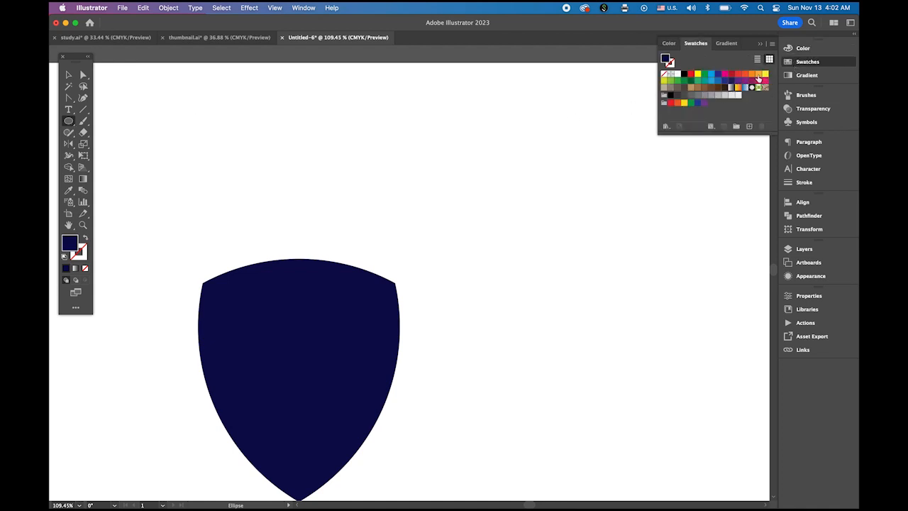
click(758, 75)
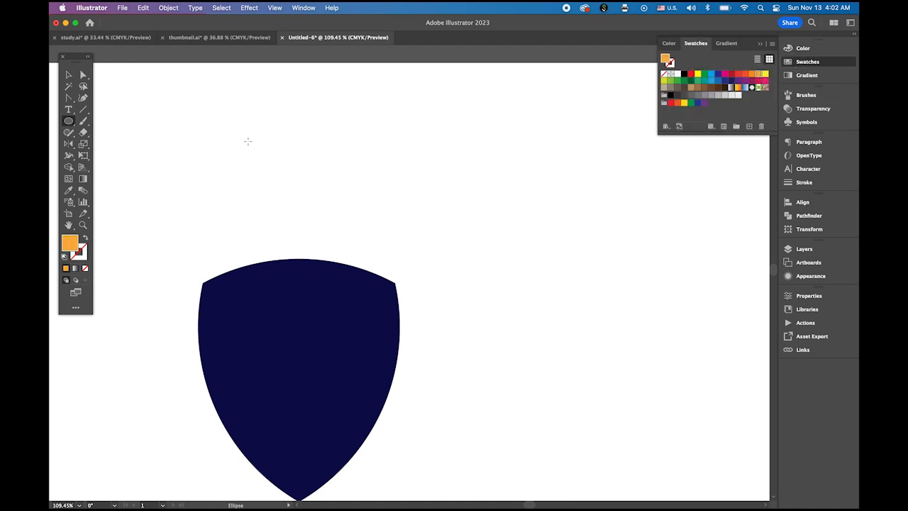
drag(236, 136, 366, 265)
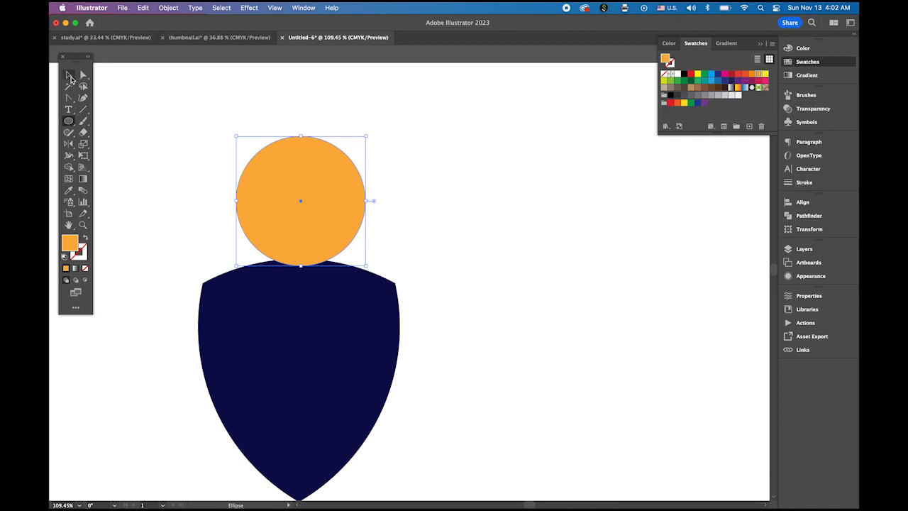
click(69, 75)
drag(272, 205, 267, 185)
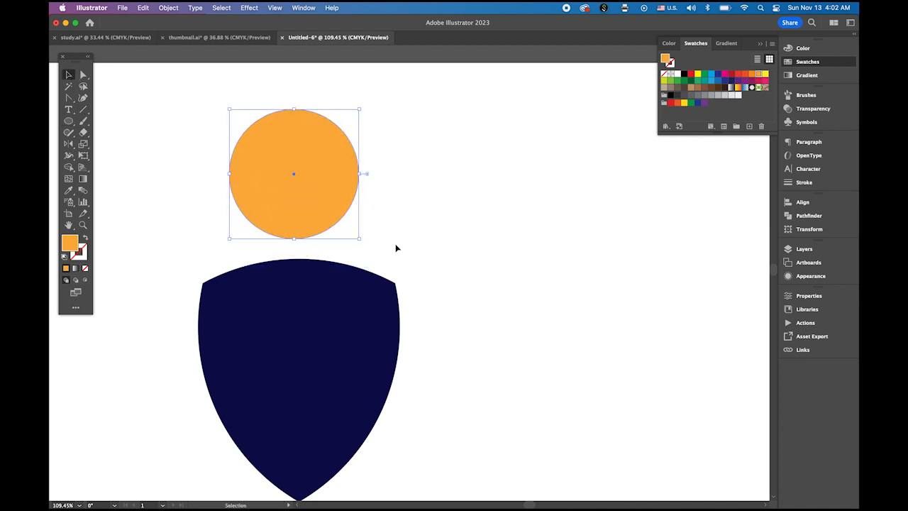
Duplicate the circle up and to the left, then use Shape Builder to remove the copy's outer crescent and separate the lower-right crescent.
drag(296, 156, 375, 203)
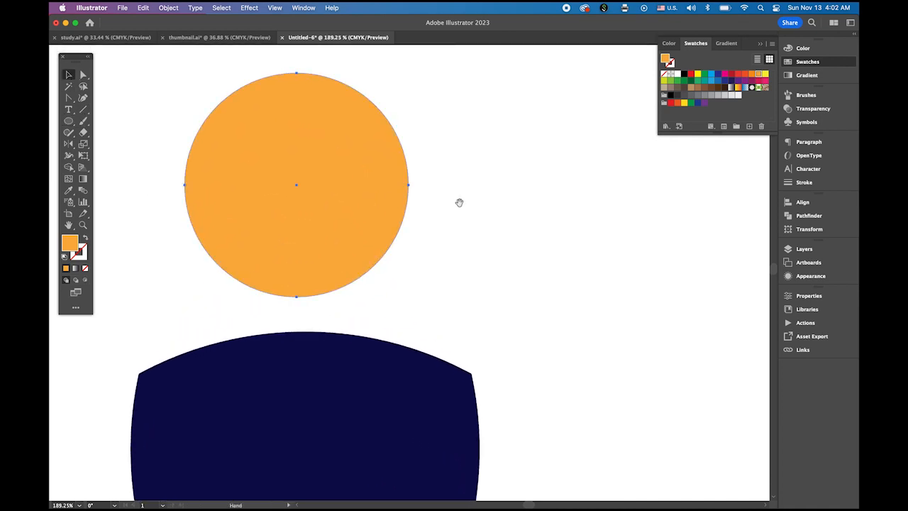
drag(459, 203, 493, 251)
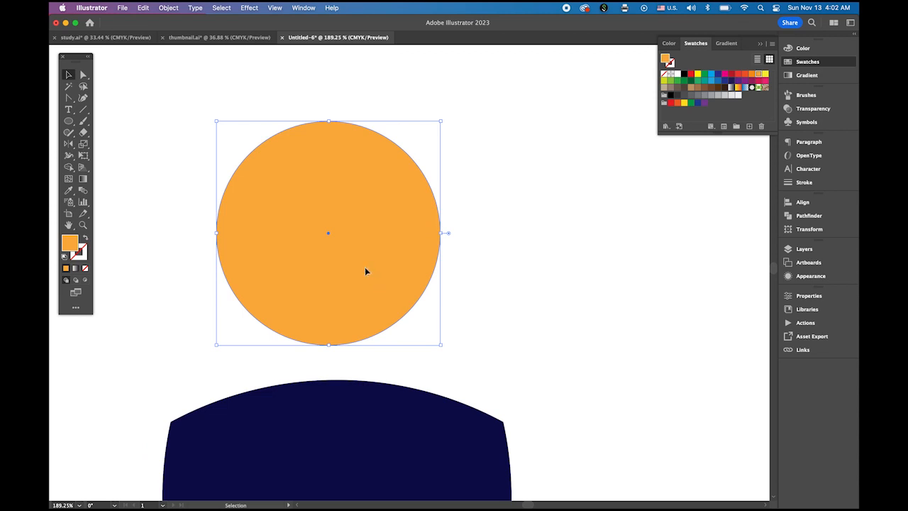
drag(364, 267, 341, 246)
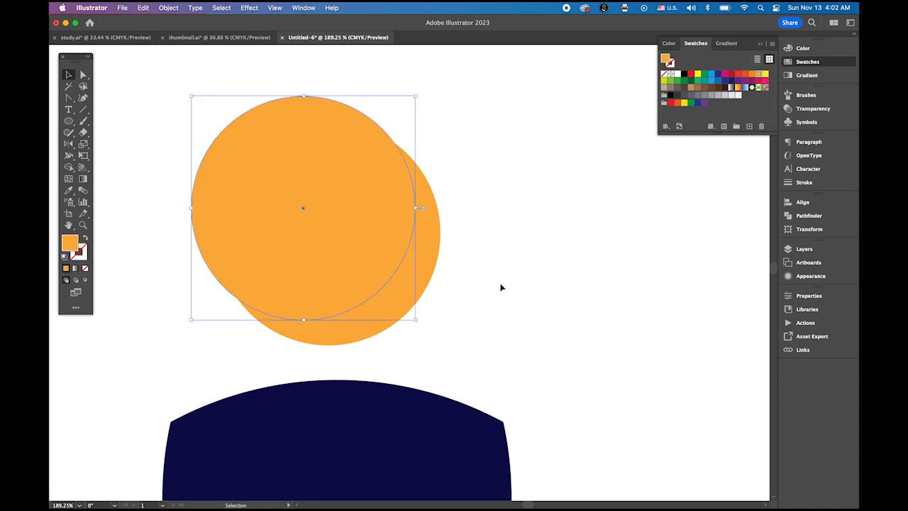
drag(159, 160, 454, 287)
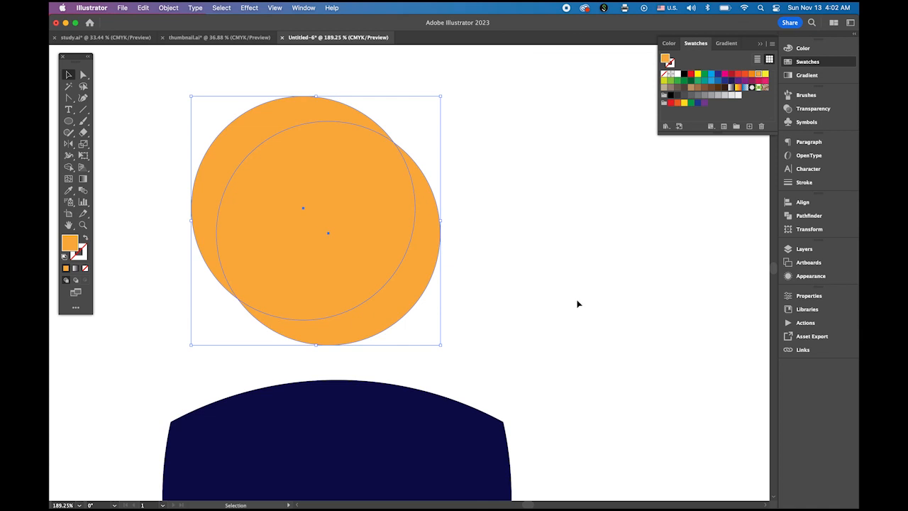
click(69, 167)
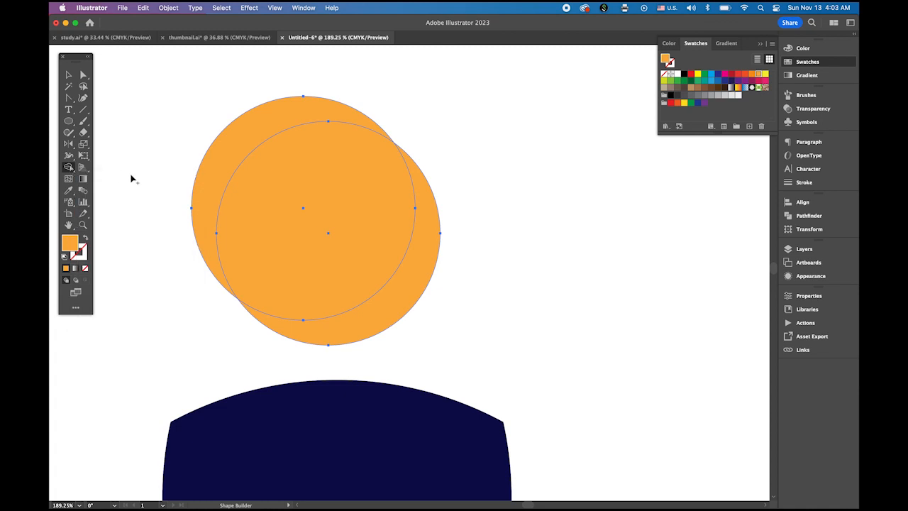
alt+click(240, 134)
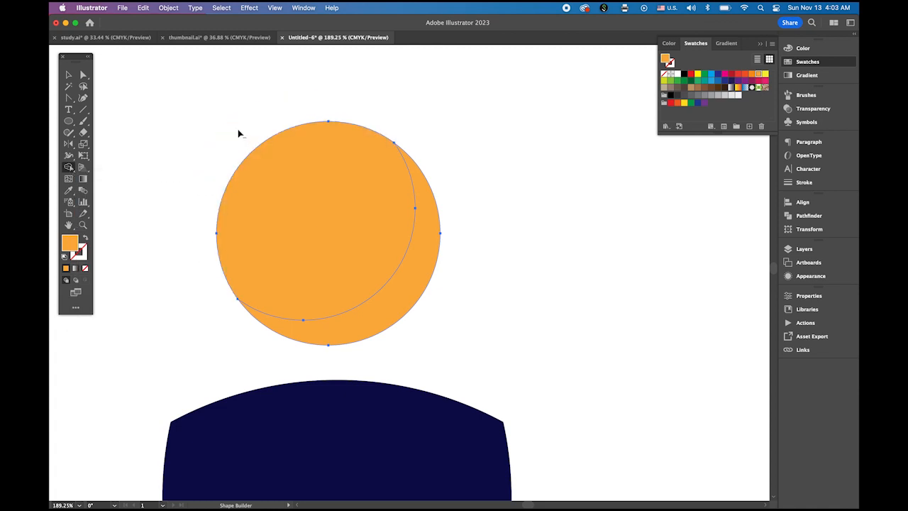
click(413, 285)
Fill the crescent along the circle's lower-right edge with a darker orange swatch as shading.
click(68, 75)
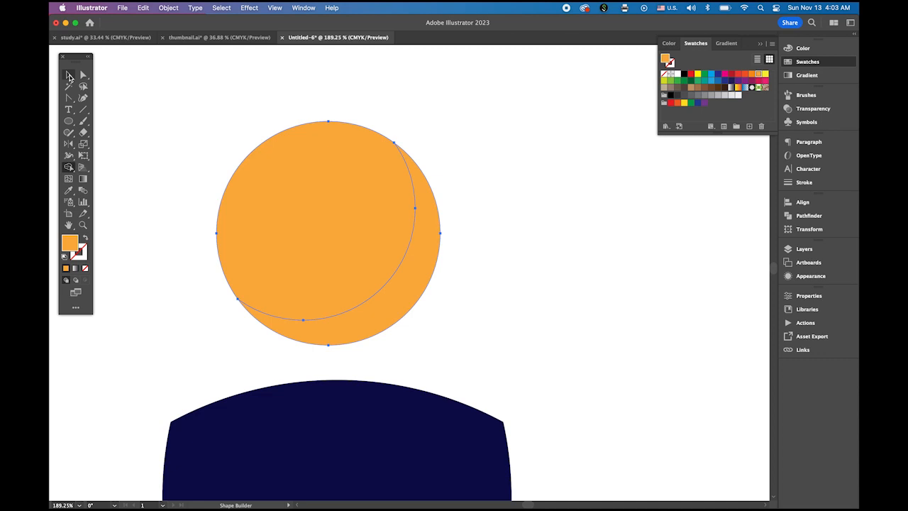
click(176, 112)
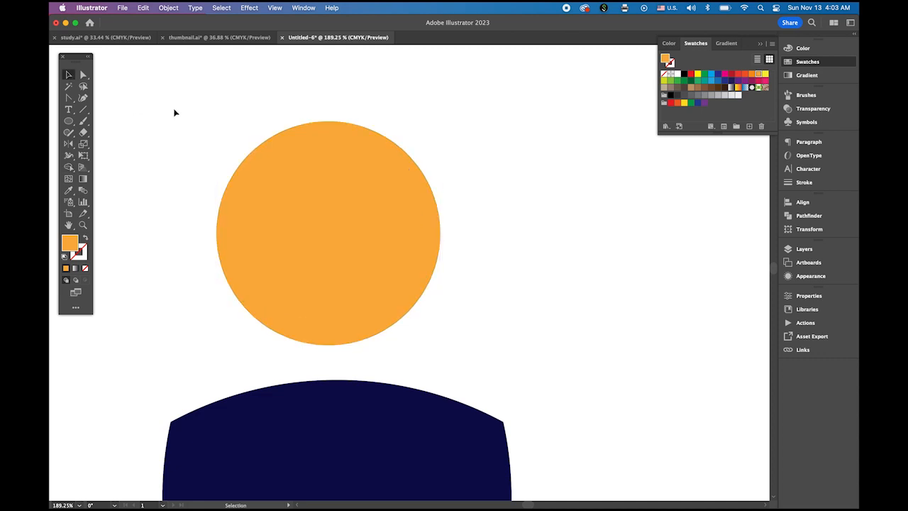
click(415, 283)
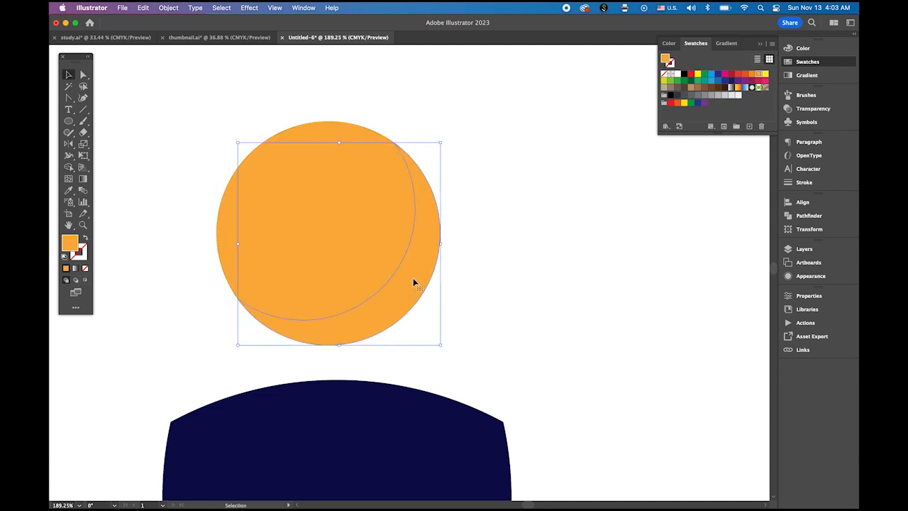
click(754, 75)
click(540, 258)
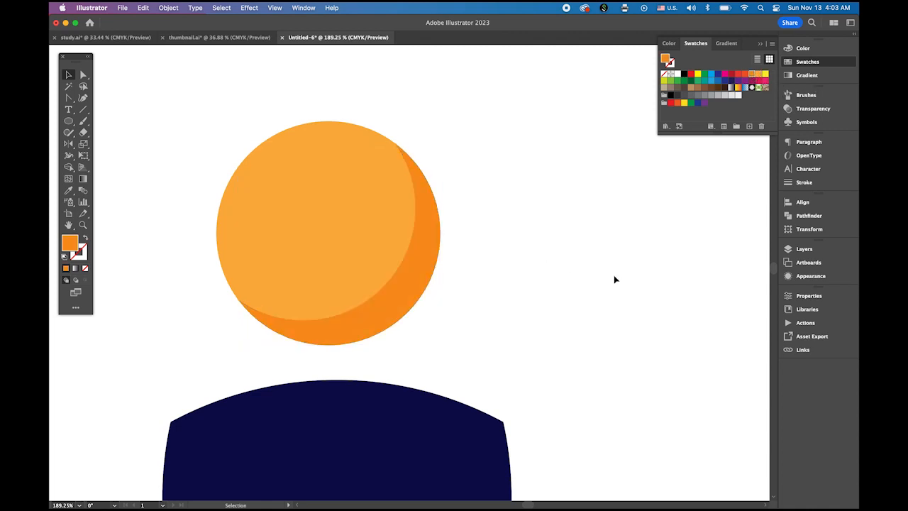
Move both parts of the shaded orange ball to the empty area on the right of the shield.
key(space)
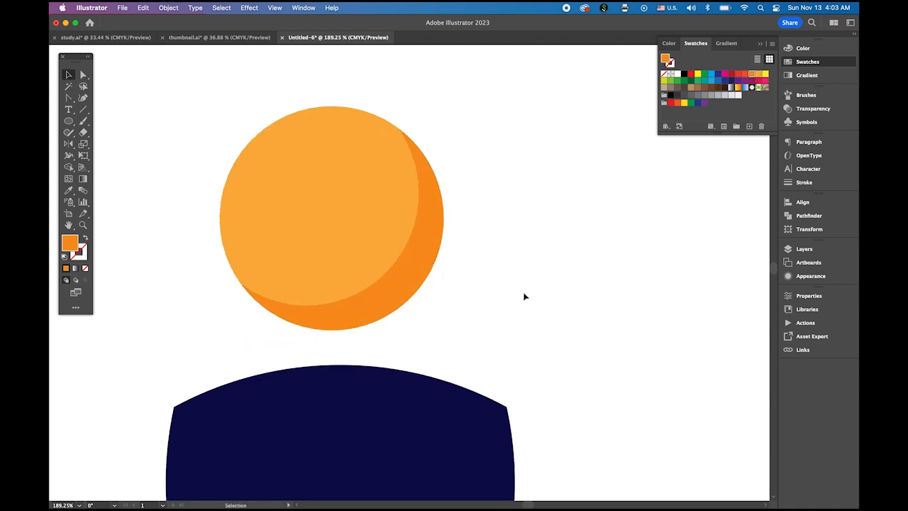
scroll(543, 303, down, 5)
drag(570, 302, 434, 227)
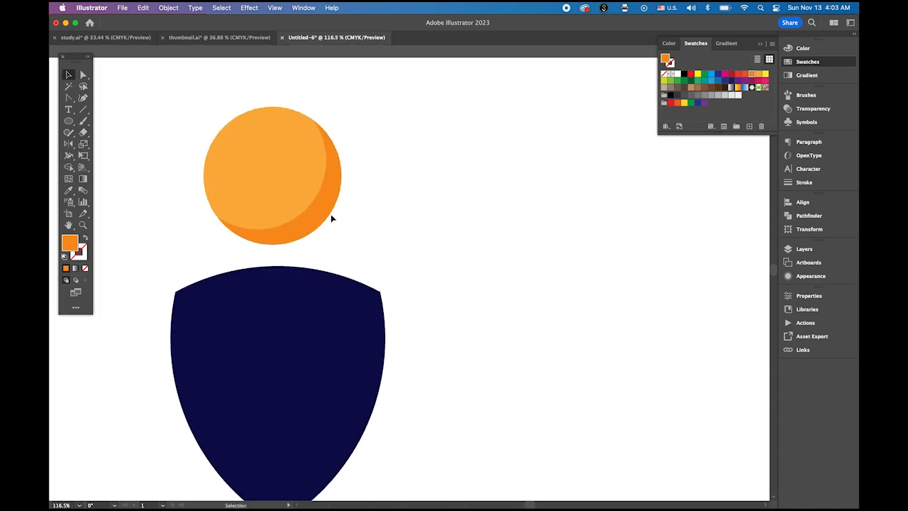
drag(327, 187, 577, 245)
key(space)
drag(661, 343, 524, 309)
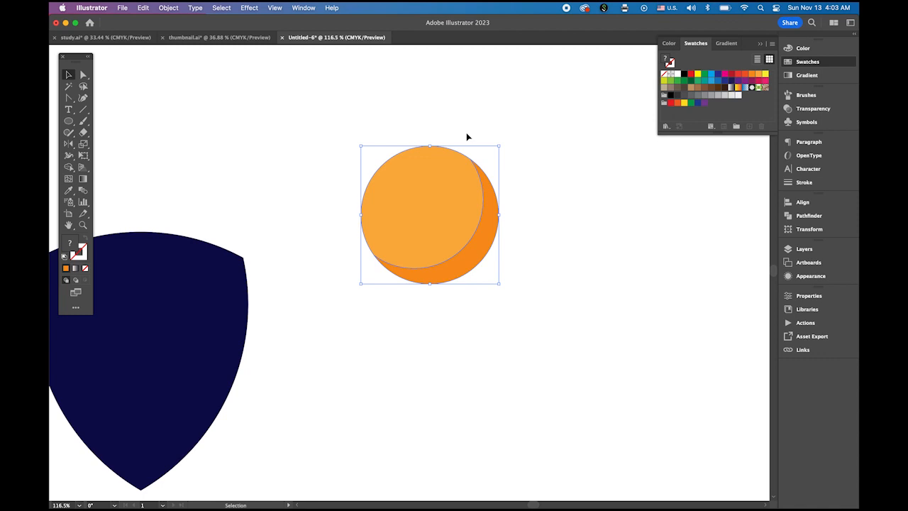
Draw a wide ellipse with a white stroke and no fill overlapping the upper right of the orange ball.
click(324, 156)
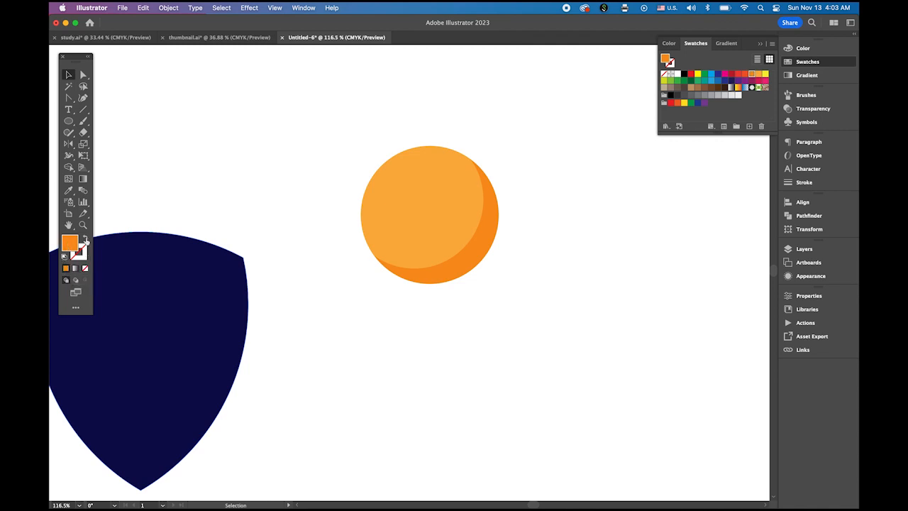
click(85, 239)
click(83, 256)
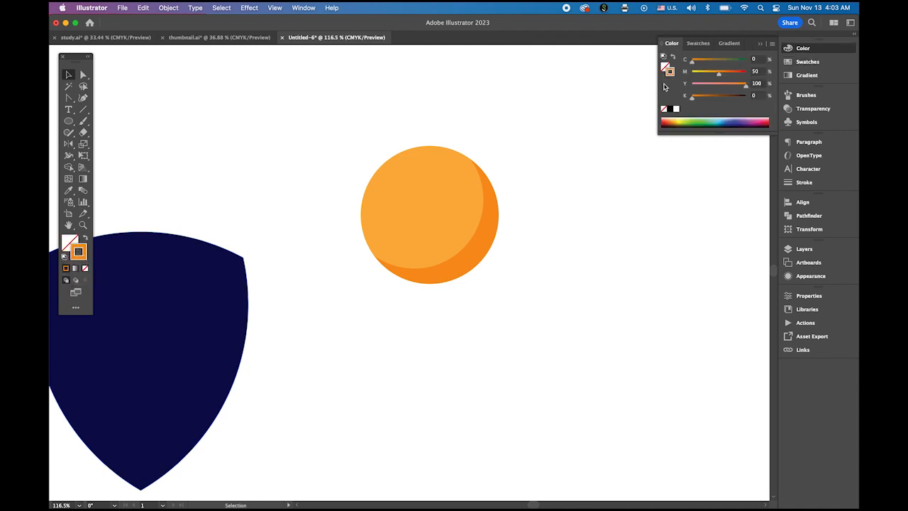
click(676, 110)
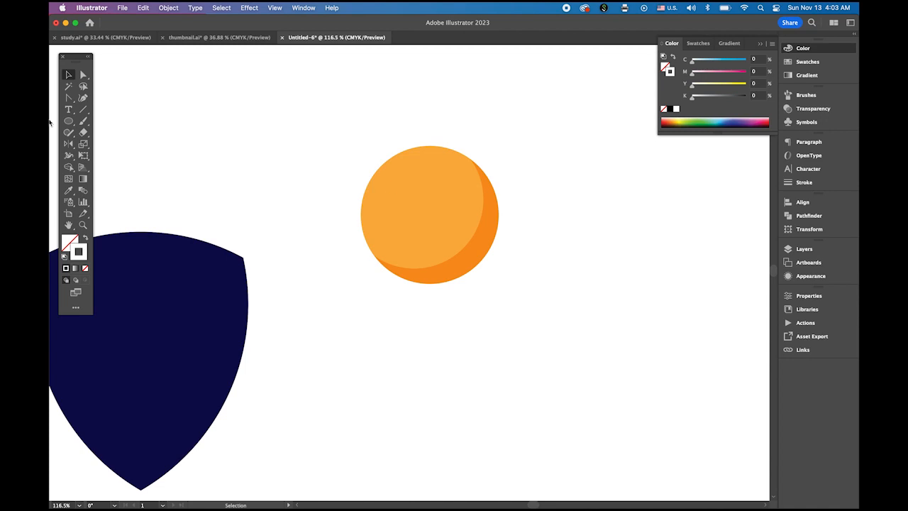
click(70, 121)
drag(423, 130, 588, 211)
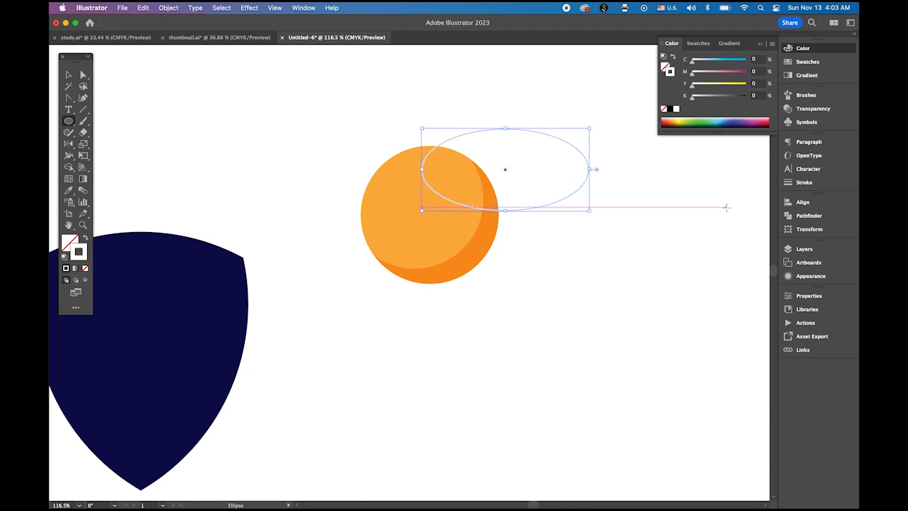
Set the white ellipse's stroke weight to 3 pt.
click(806, 182)
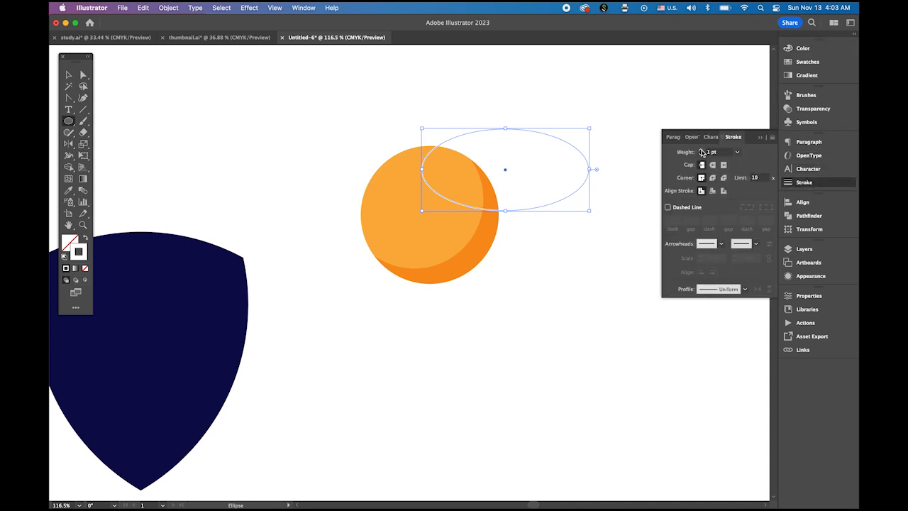
click(700, 150)
click(701, 150)
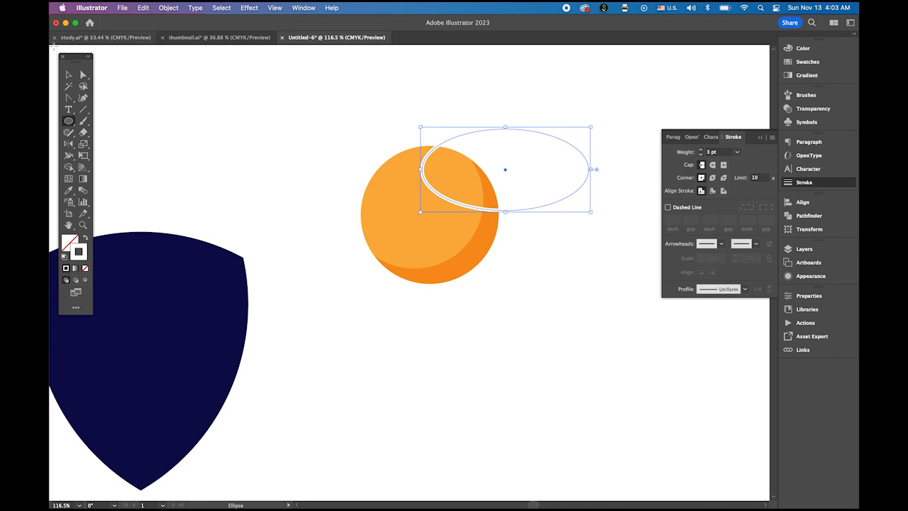
Rotate the white ellipse counterclockwise and shift it up and left so its curve crosses the ball's upper part.
click(68, 74)
click(489, 182)
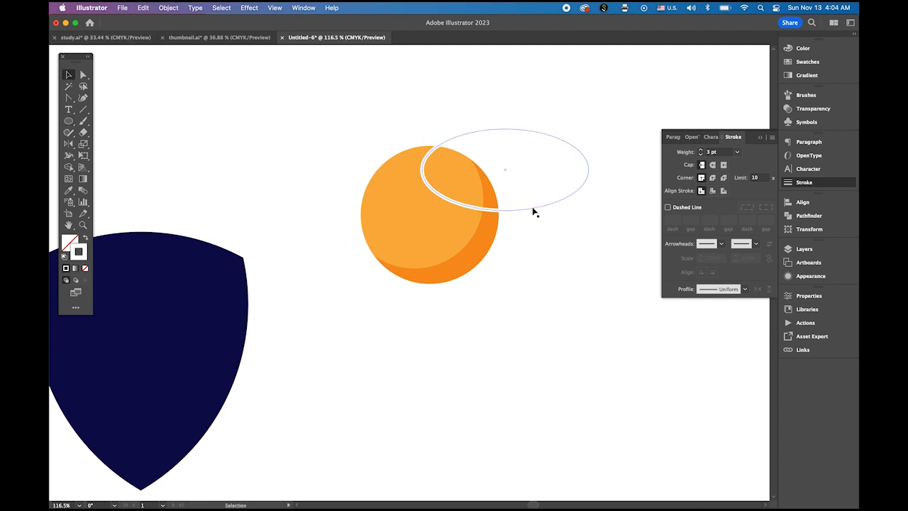
click(533, 211)
drag(593, 216, 601, 170)
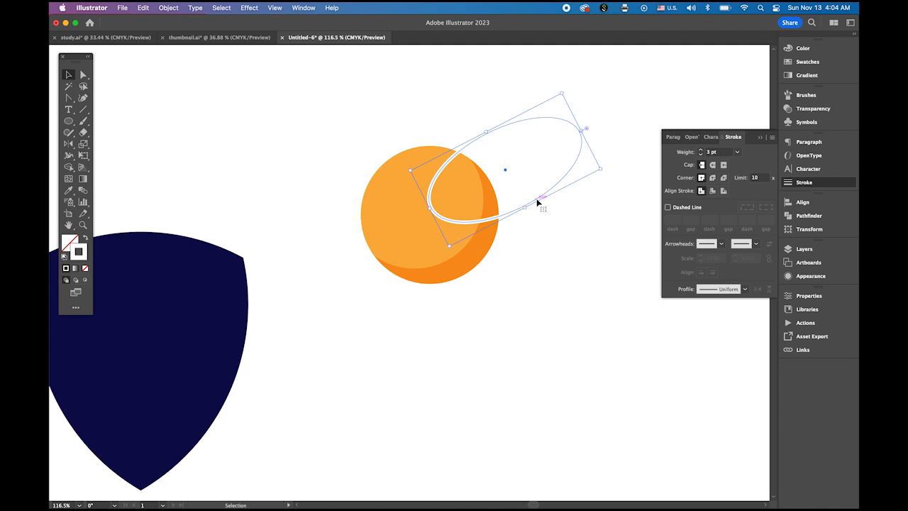
drag(537, 203, 555, 188)
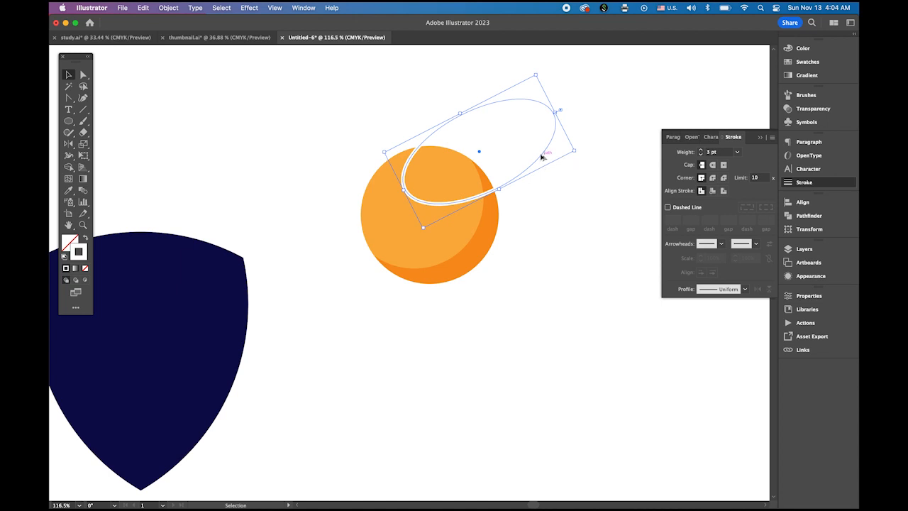
Duplicate the tilted ellipse to the ball's lower left, rotate it steeper and adjust its position to form a second seam.
drag(542, 156, 386, 254)
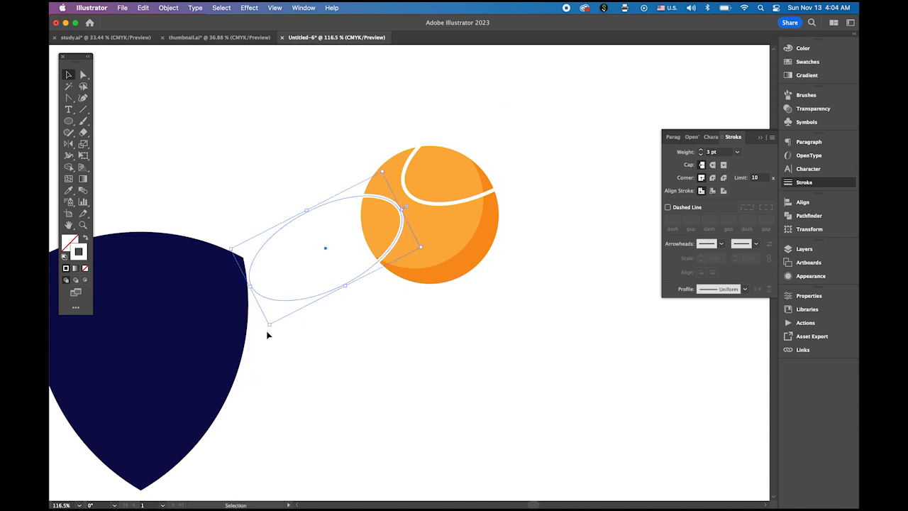
drag(268, 328, 285, 347)
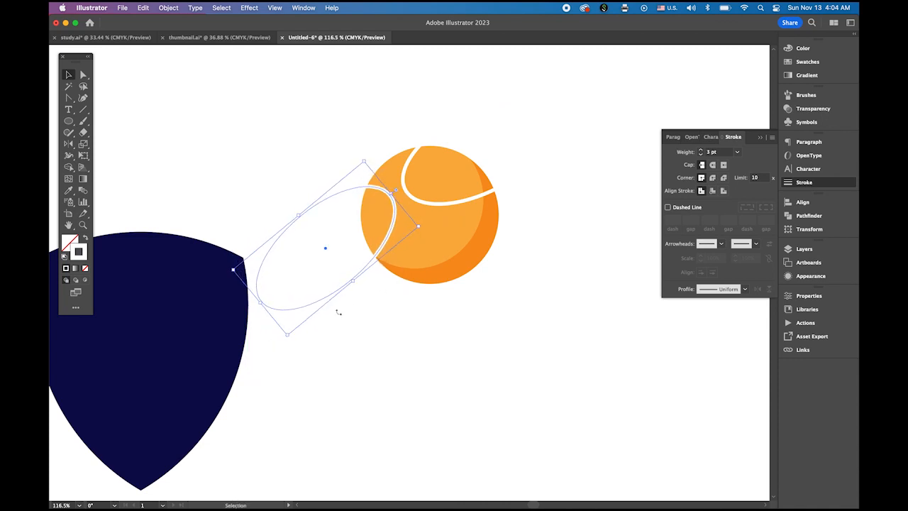
drag(345, 291, 349, 302)
click(521, 330)
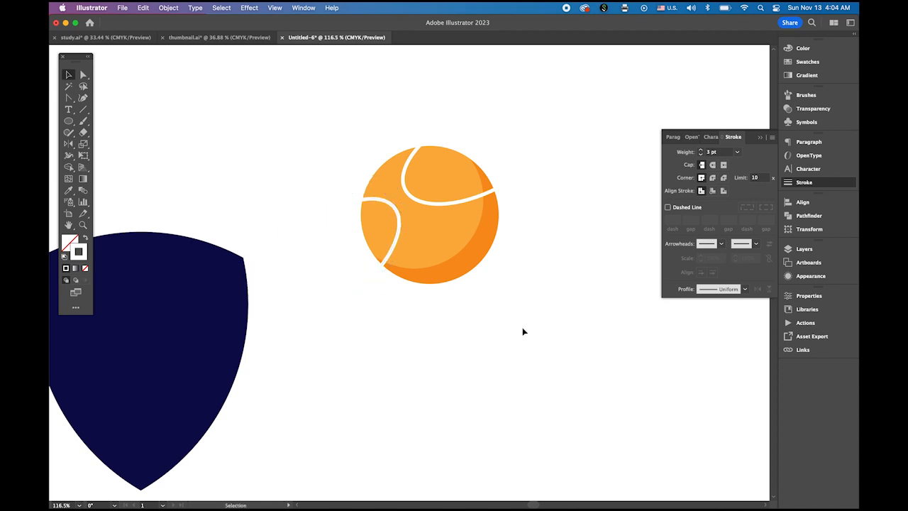
Duplicate the lower-left ellipse onto the ball's middle and enlarge it toward the lower right, leaving one long seam crossing the other two.
click(351, 301)
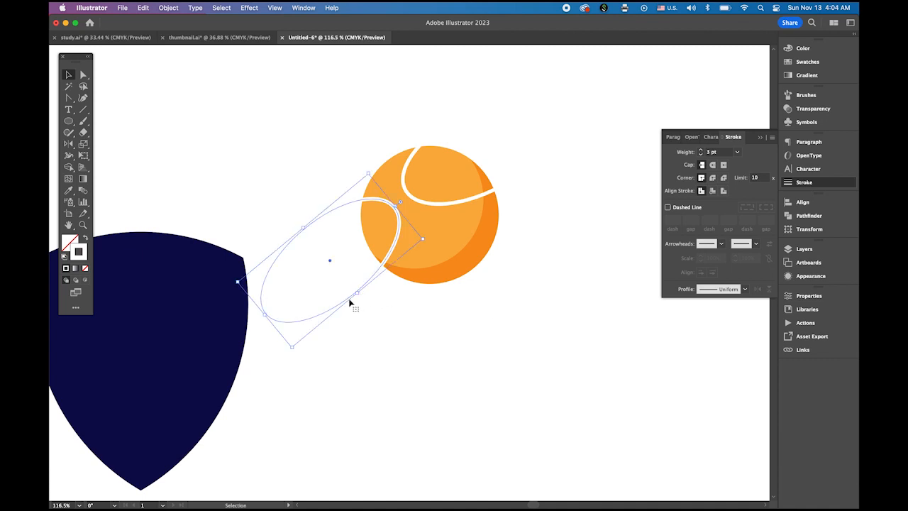
drag(349, 302, 457, 260)
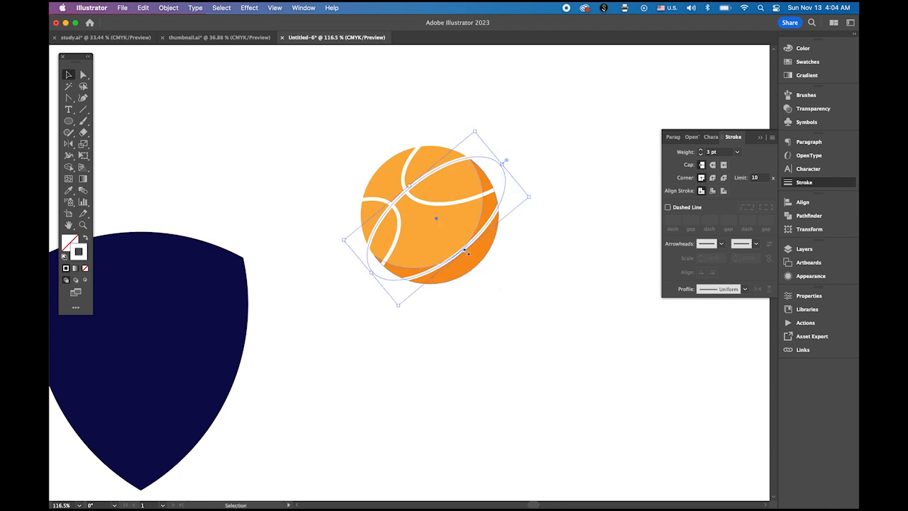
mouse_move(468, 253)
mouse_down()
mouse_move(487, 258)
mouse_move(487, 278)
mouse_up()
drag(381, 288, 373, 293)
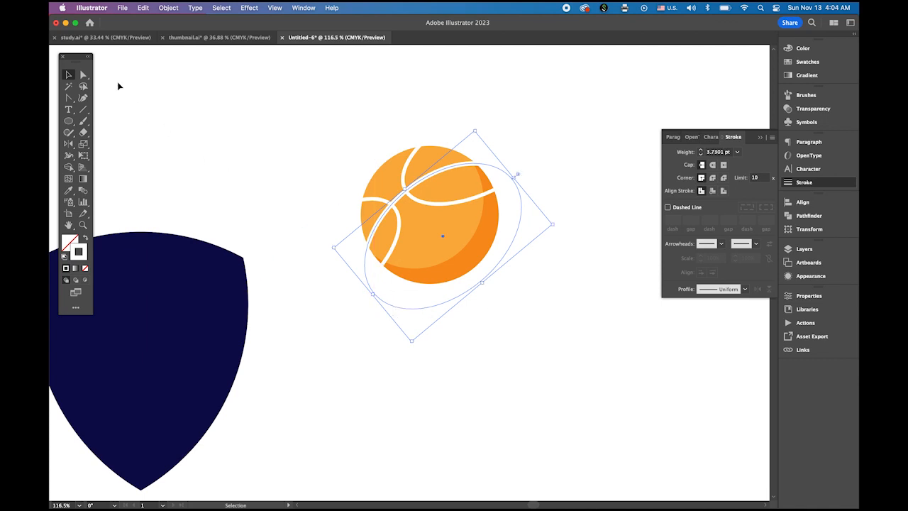
click(215, 143)
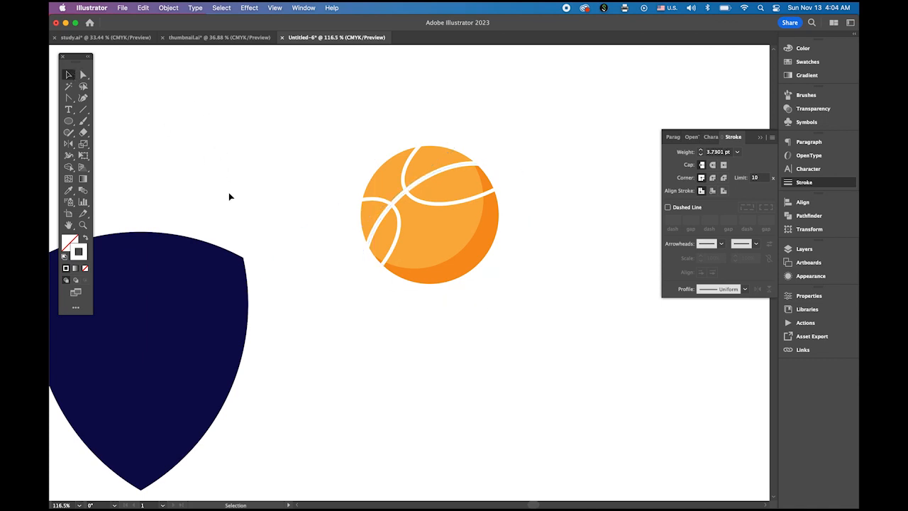
Set the stroke weight of the large ellipse forming the ball's long seam to 3 pt.
click(430, 183)
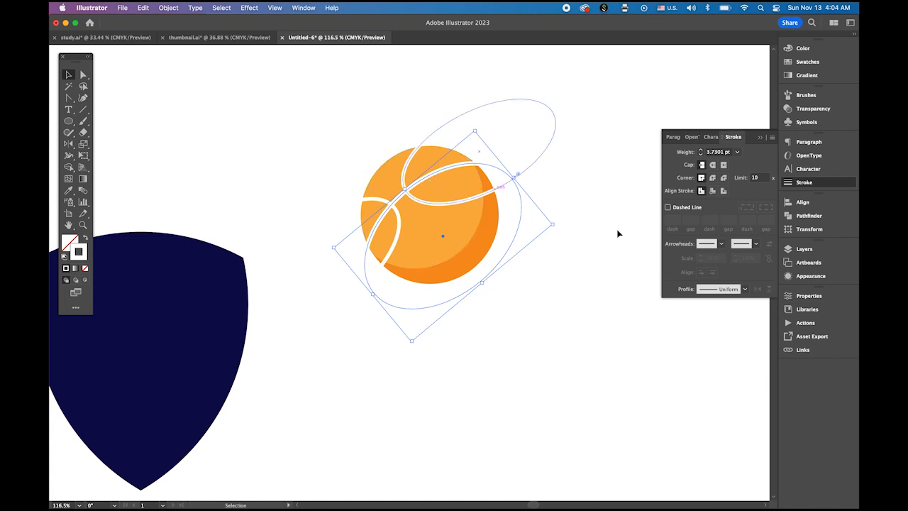
click(738, 153)
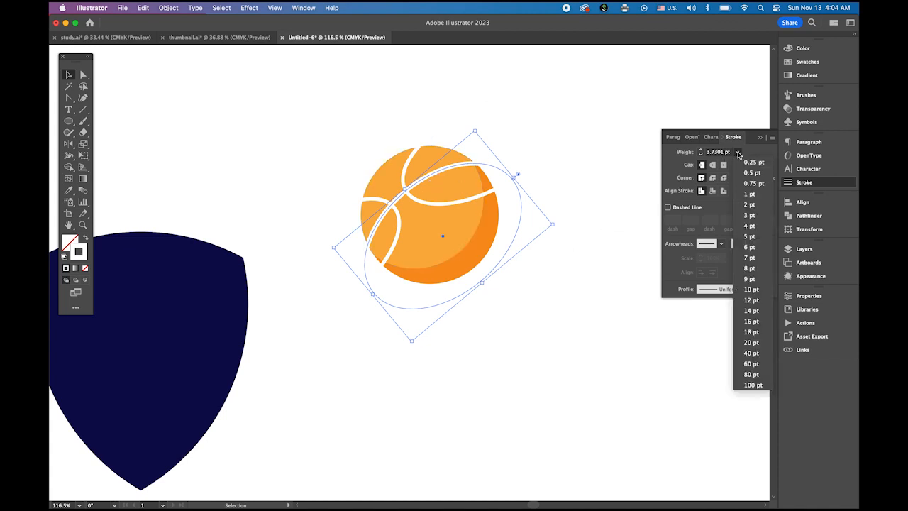
click(750, 215)
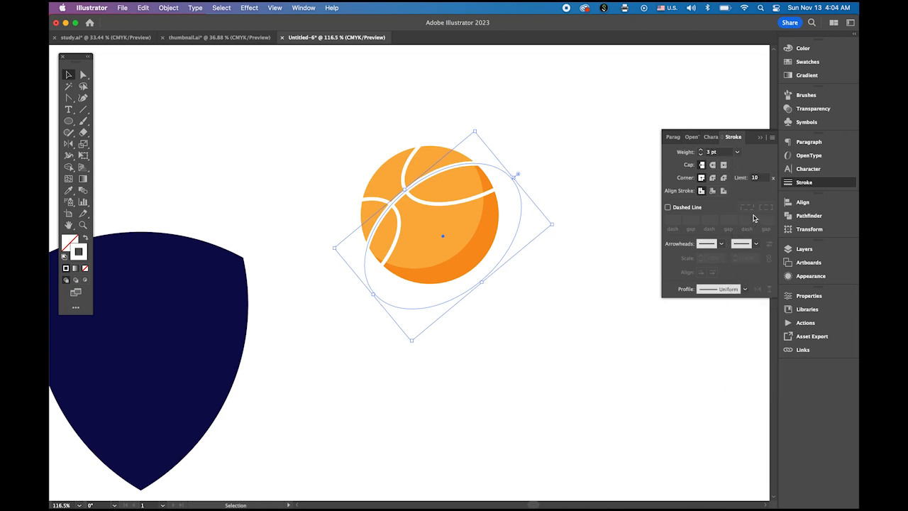
click(581, 325)
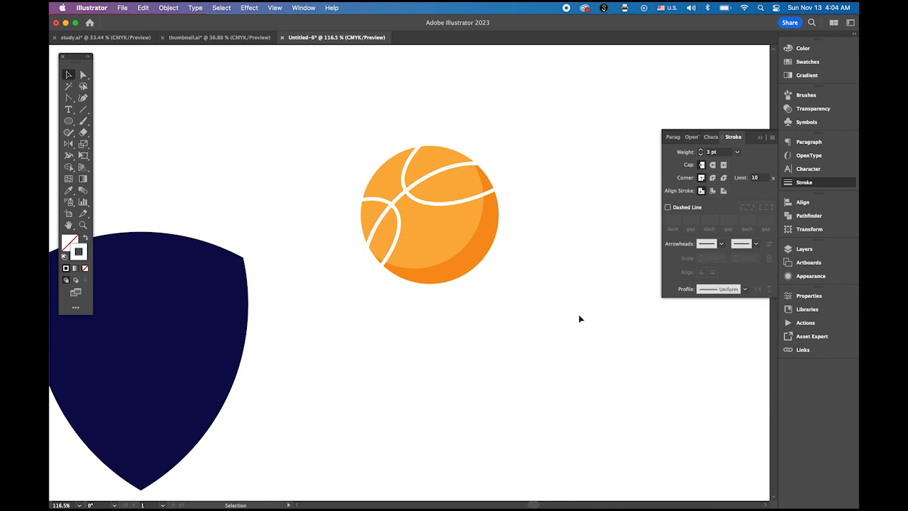
Draw a straight white diagonal line across the ball from upper left to lower right, nudge it down-left and rotate it slightly steeper.
click(83, 110)
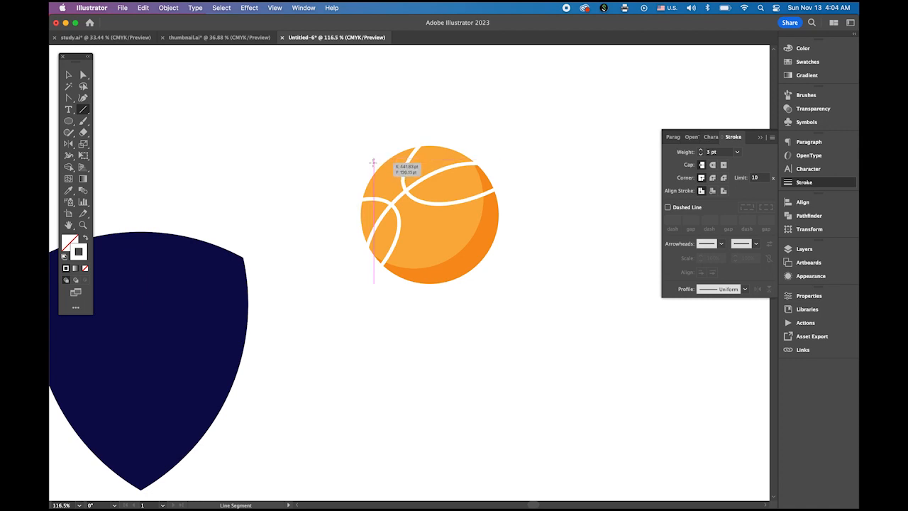
drag(373, 163, 486, 274)
click(68, 75)
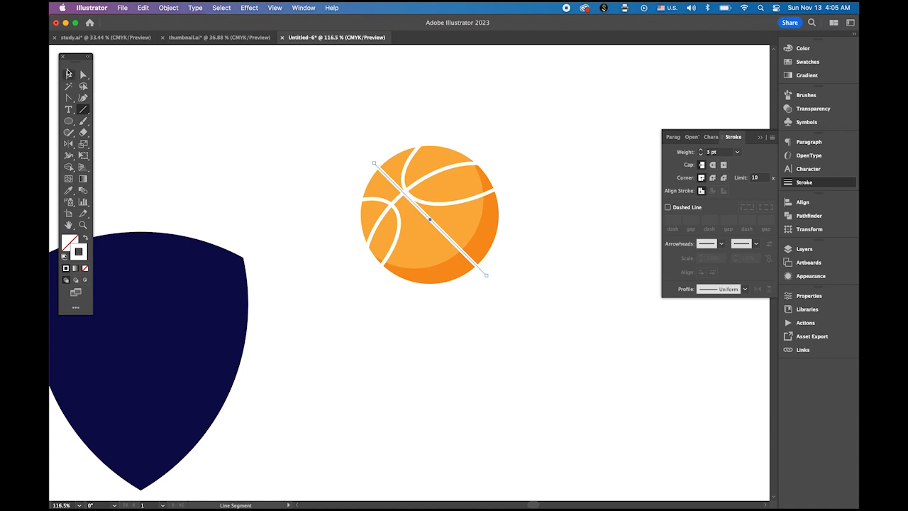
drag(451, 242, 448, 246)
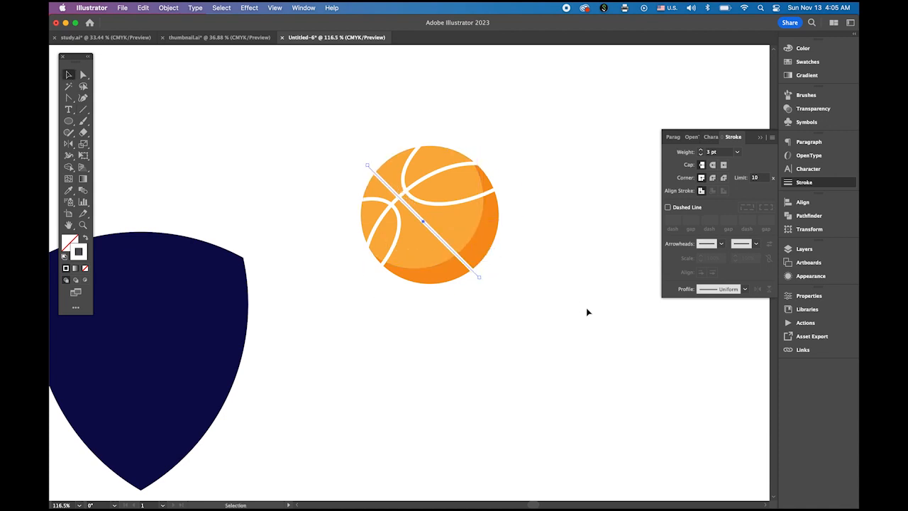
click(561, 361)
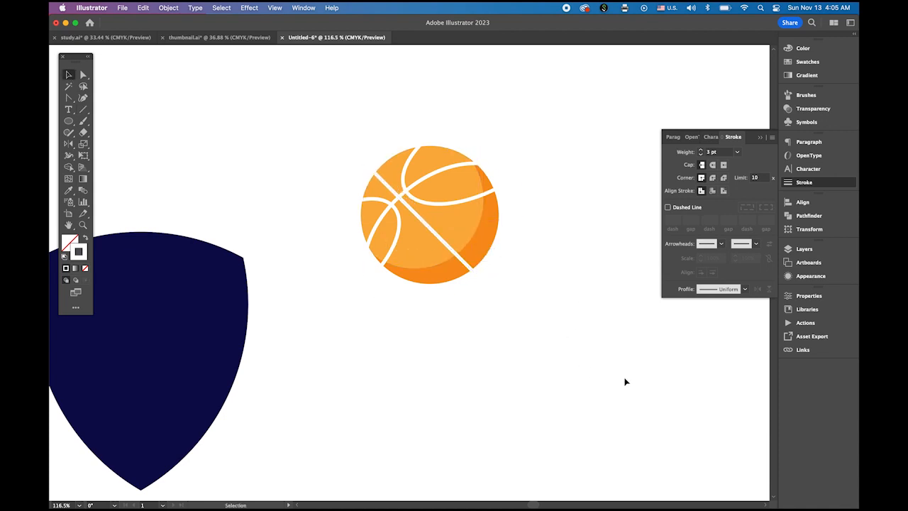
click(426, 225)
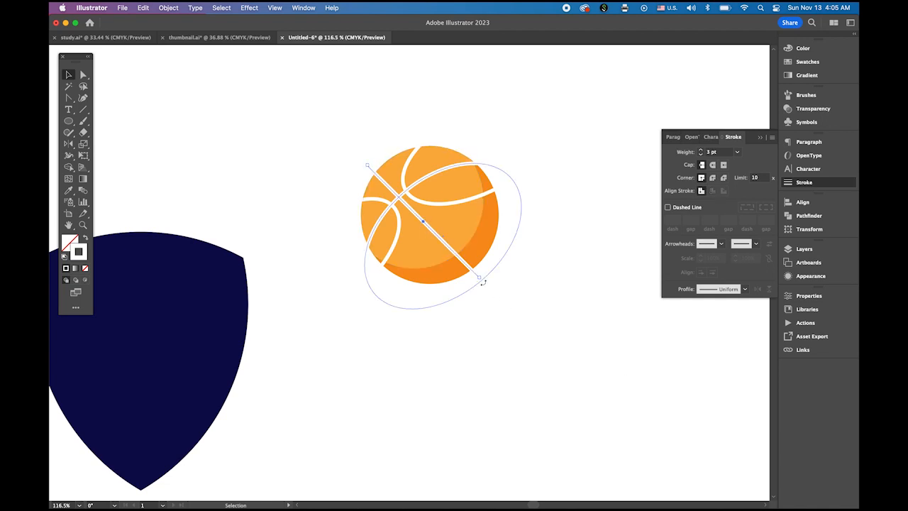
drag(482, 283, 478, 286)
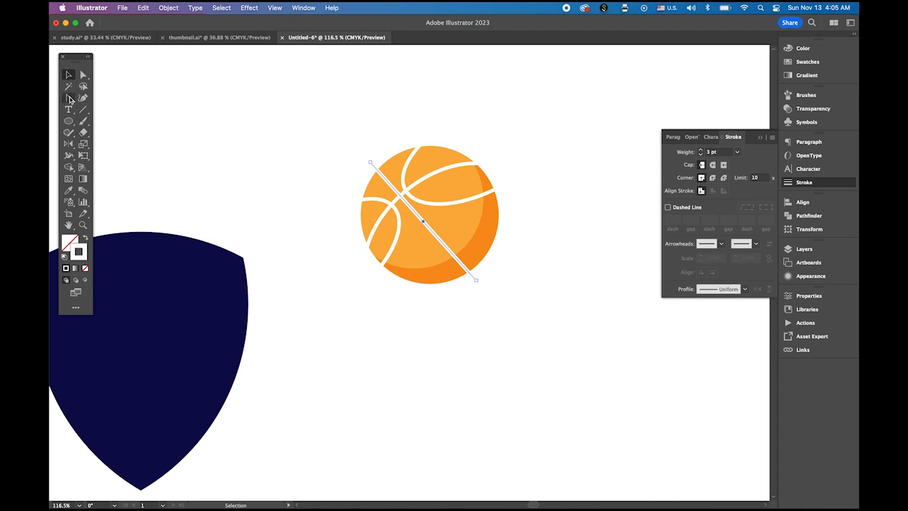
Bend the diagonal line into a gentle curve by pulling a handle from its lower end with the Anchor Point tool, and adjust its position.
click(69, 98)
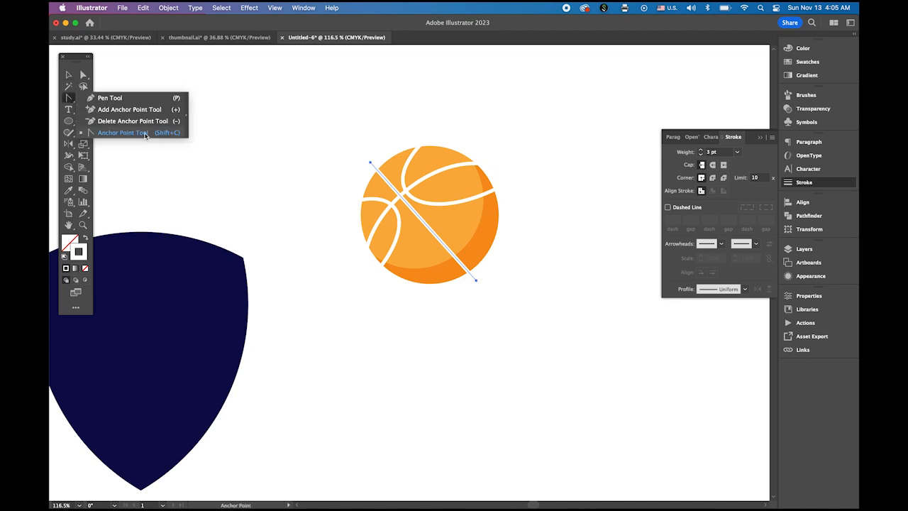
click(142, 134)
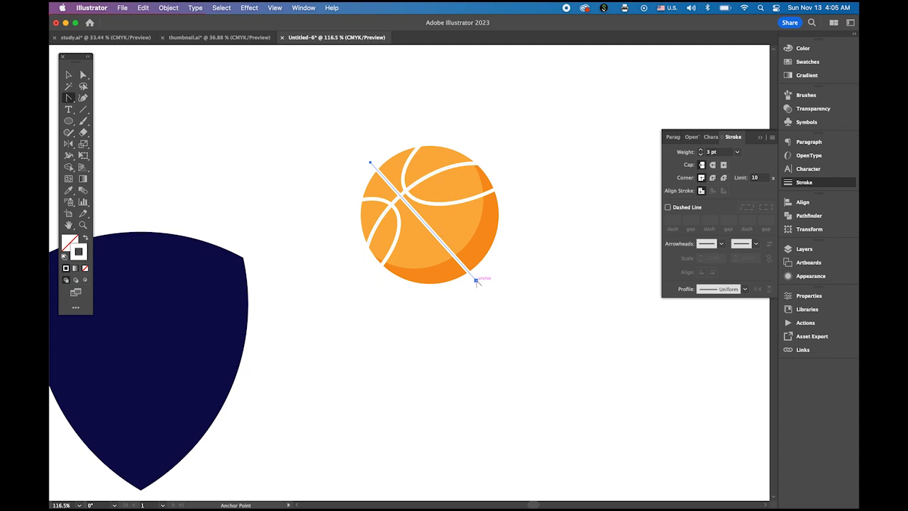
drag(476, 280, 563, 350)
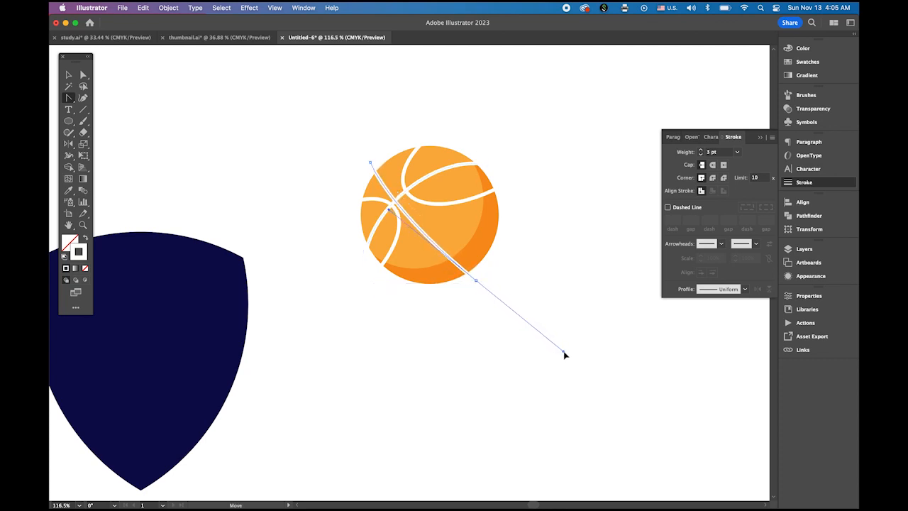
click(68, 75)
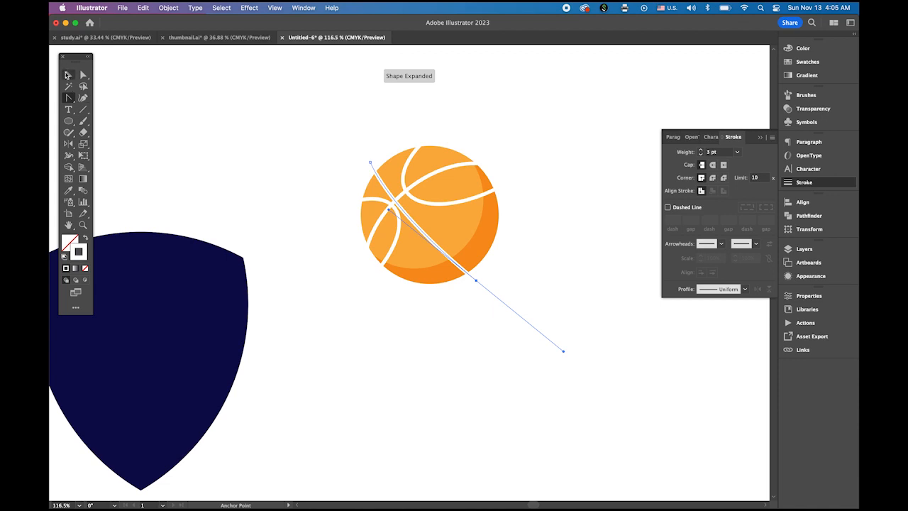
click(164, 96)
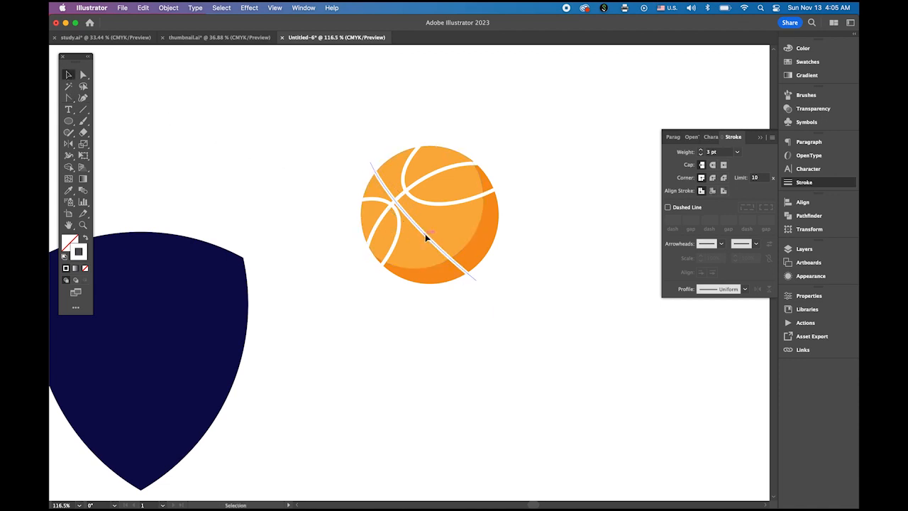
drag(425, 234, 427, 233)
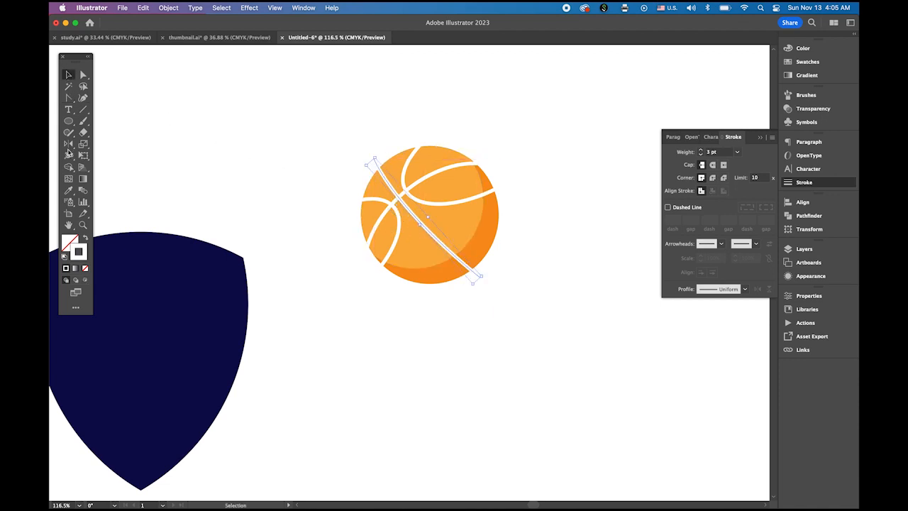
click(160, 143)
Expand the fill and stroke of the three seam ellipses and the curved diagonal line into outlined shapes.
click(380, 203)
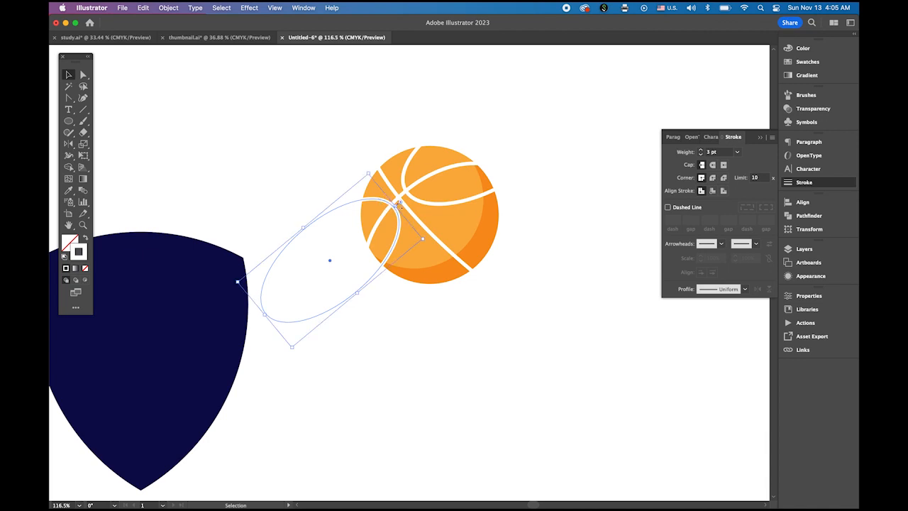
shift+click(380, 219)
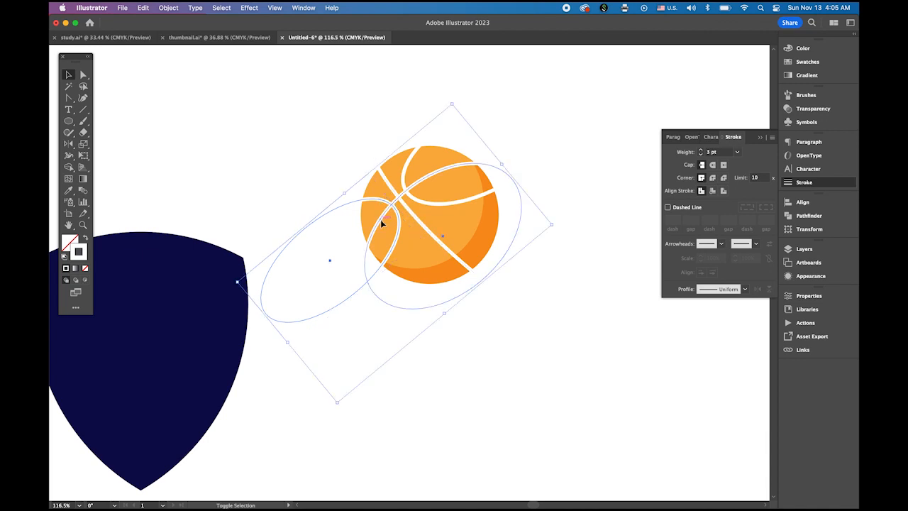
shift+click(428, 231)
shift+click(459, 205)
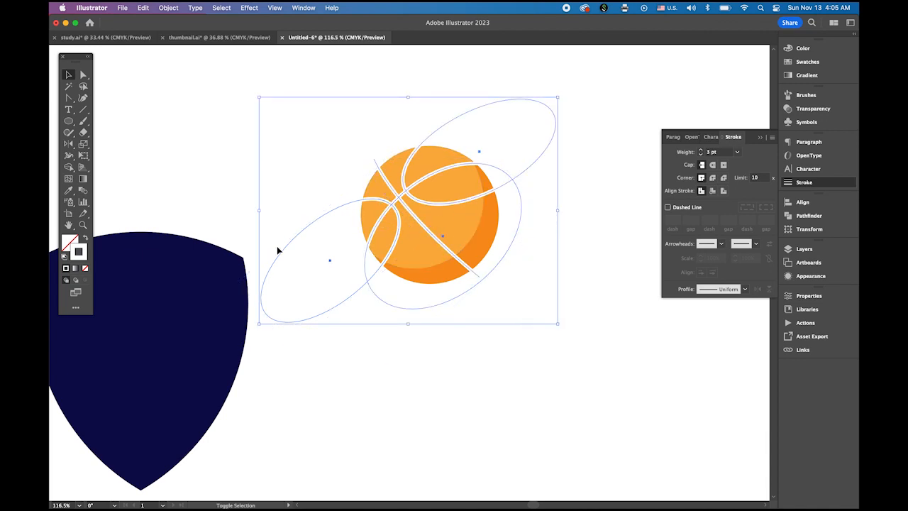
click(168, 7)
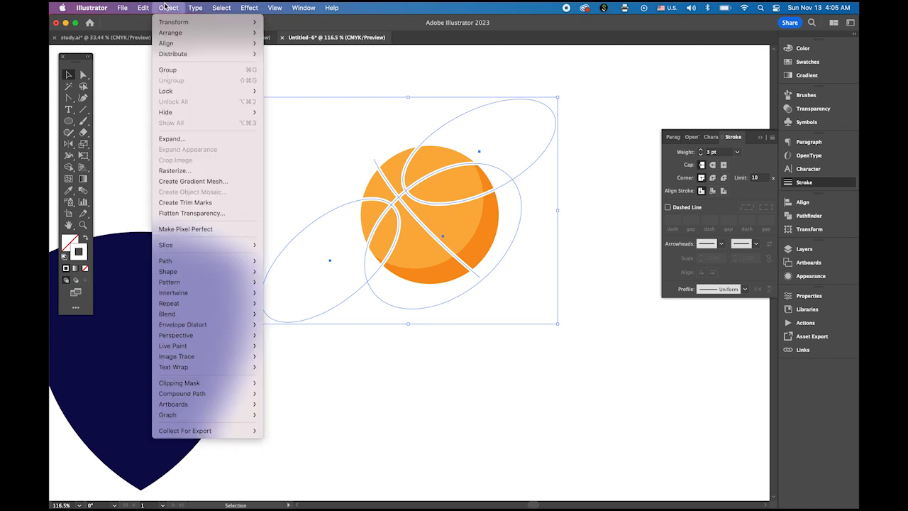
click(187, 139)
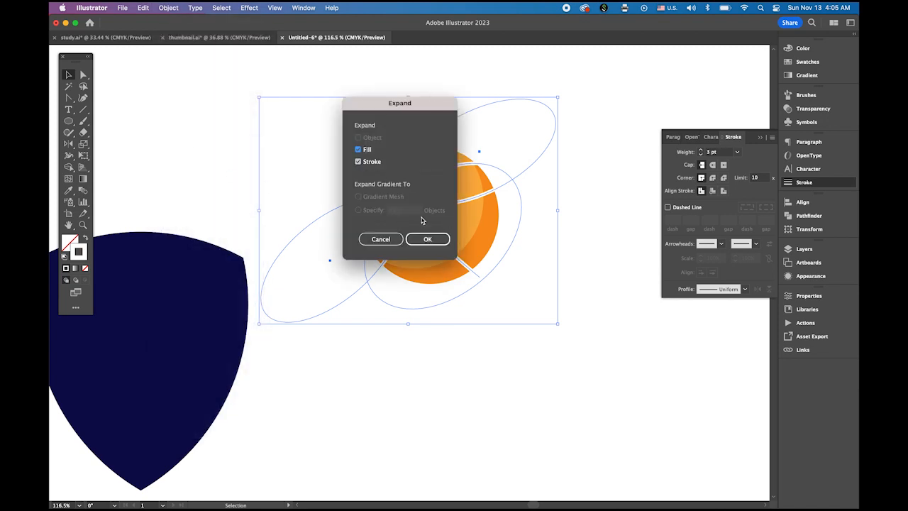
click(427, 239)
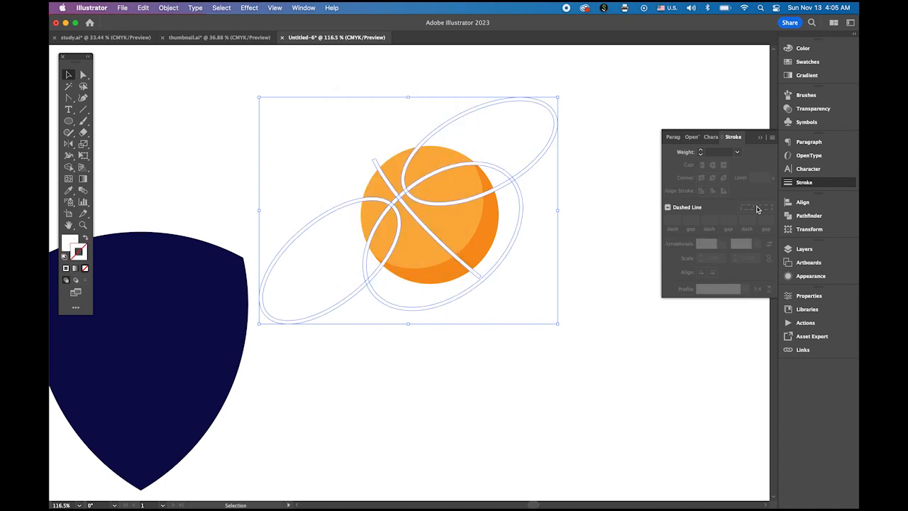
Select the ball and its seams, and remove all seam parts outside the ball with the Shape Builder tool.
click(812, 218)
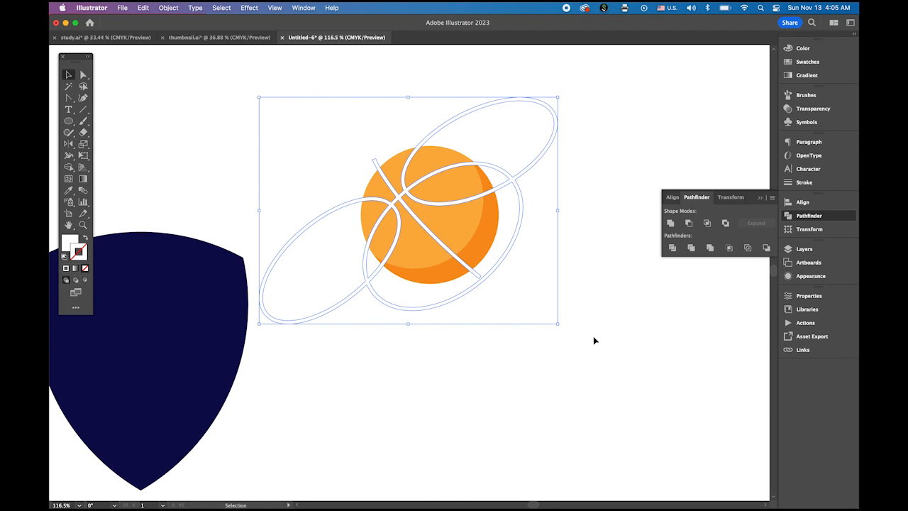
click(637, 349)
click(413, 176)
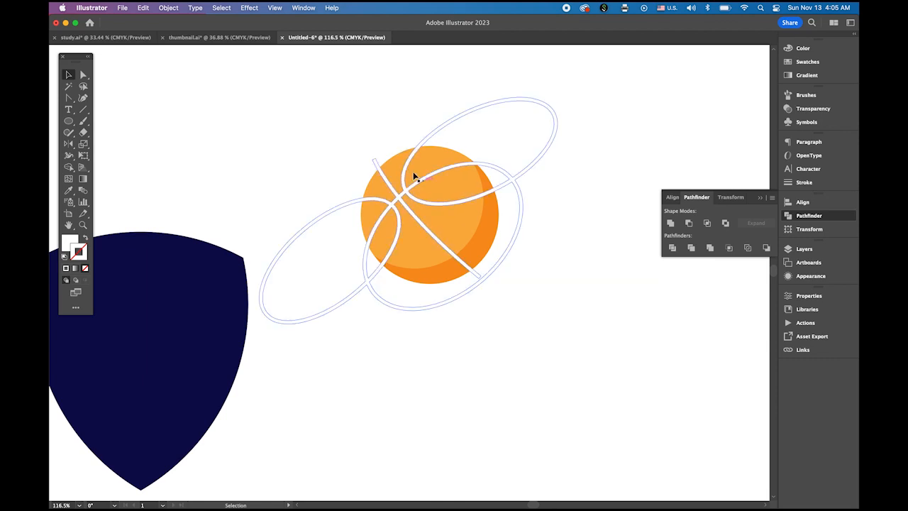
mouse_move(344, 131)
mouse_down()
mouse_move(541, 321)
mouse_move(591, 342)
mouse_up()
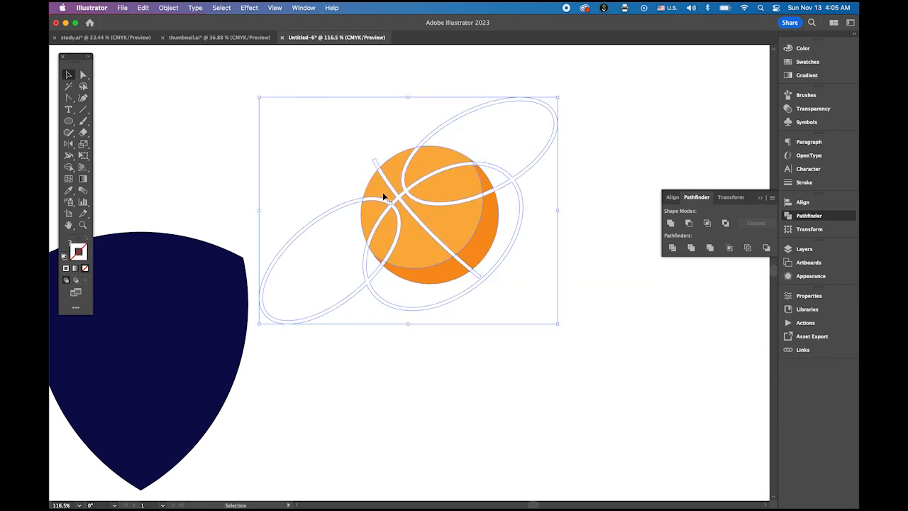
click(68, 168)
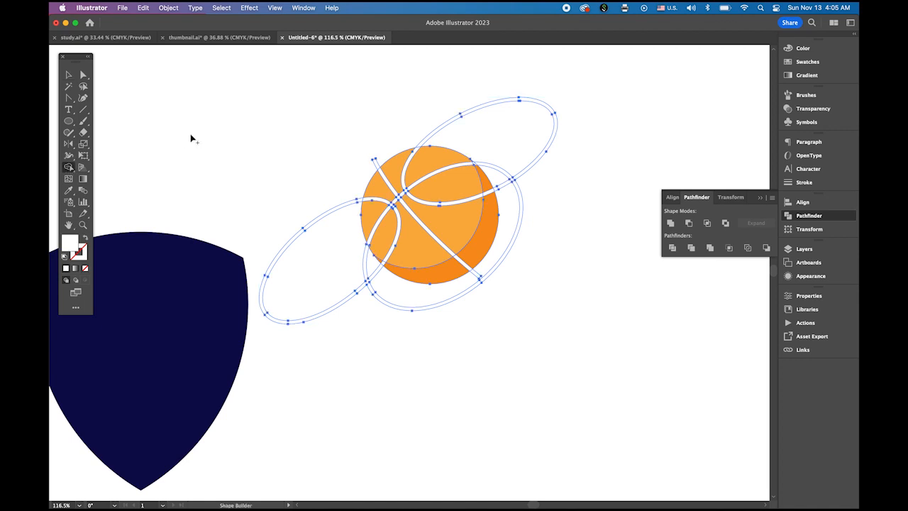
mouse_move(320, 217)
alt+mouse_down()
mouse_move(379, 318)
mouse_move(519, 239)
alt+mouse_up()
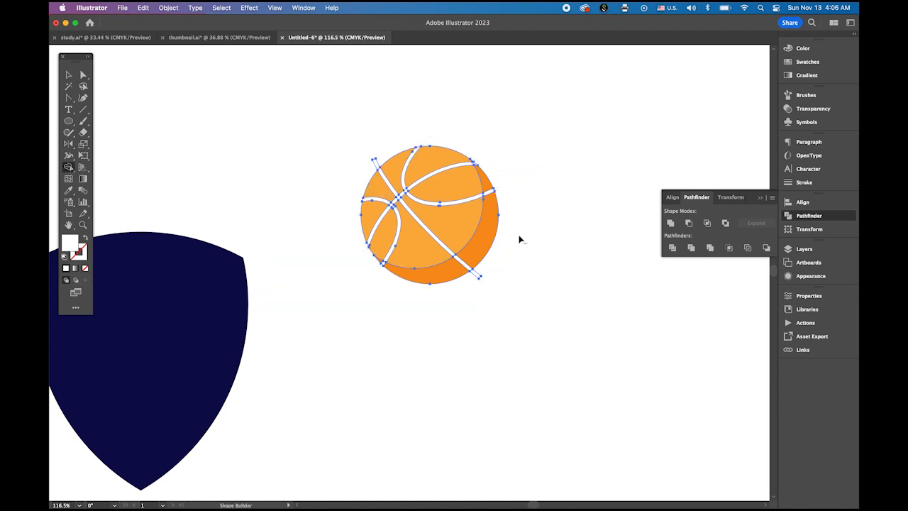
alt+click(476, 275)
alt+click(375, 163)
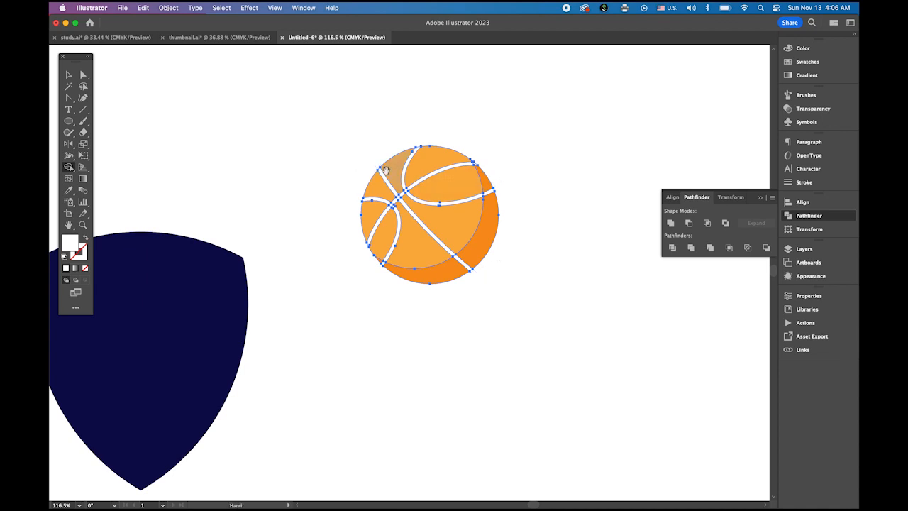
Merge the white seam pieces inside the ball into one shape with the Shape Builder tool.
super+drag(391, 171, 444, 195)
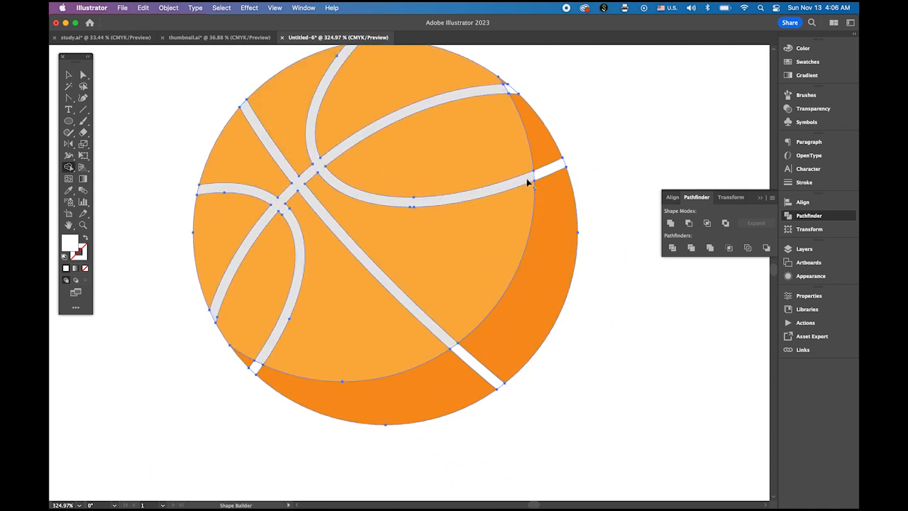
drag(523, 179, 543, 172)
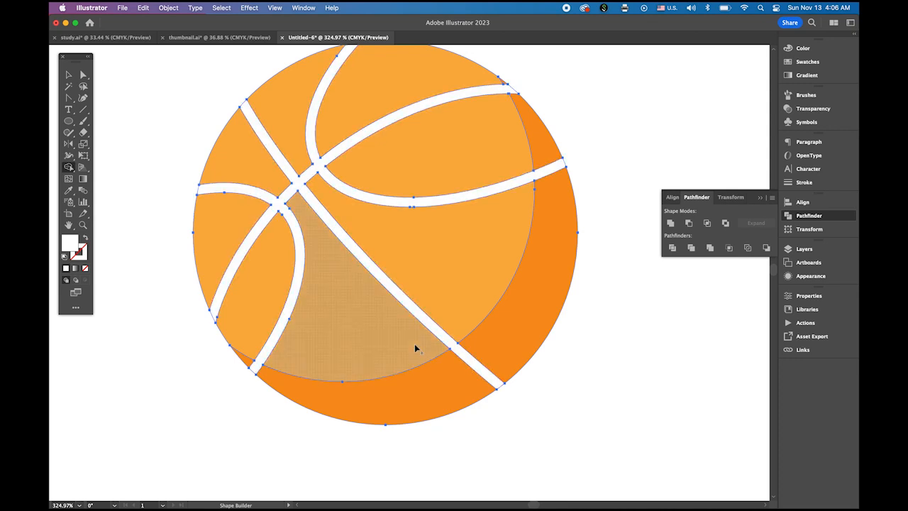
click(68, 76)
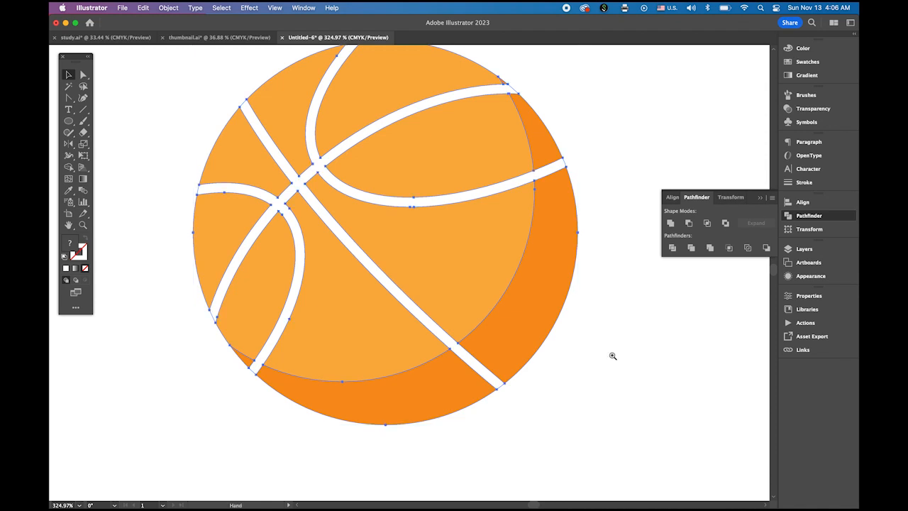
Try sampling the shield's dark blue onto the selected ball and seams, and undo the recolour.
drag(612, 357, 440, 249)
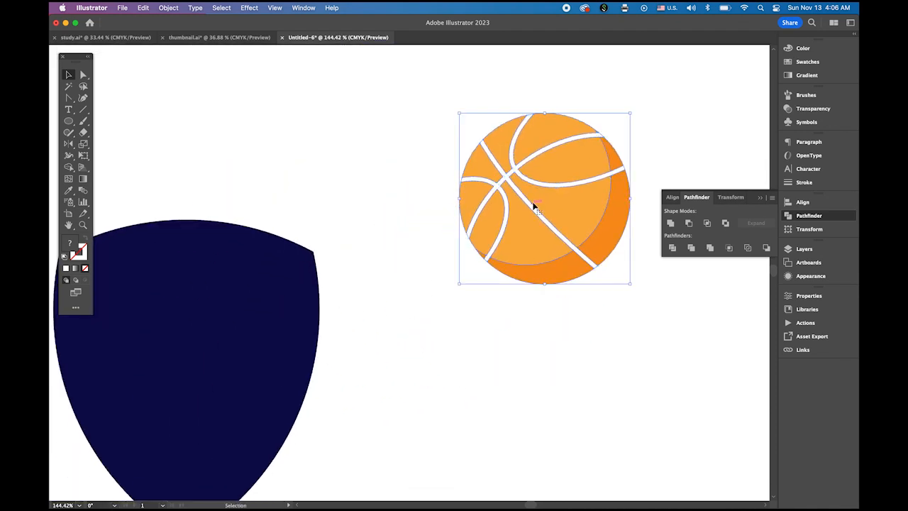
click(68, 190)
click(203, 283)
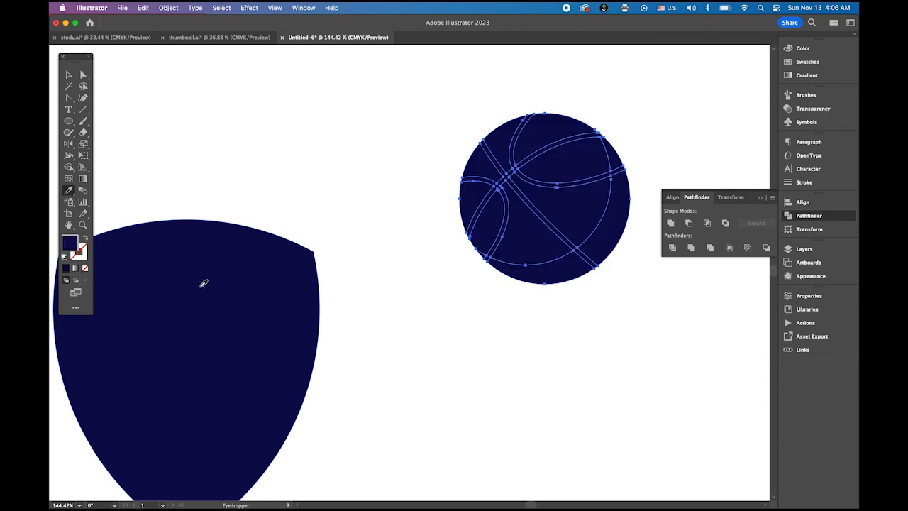
key(super+z)
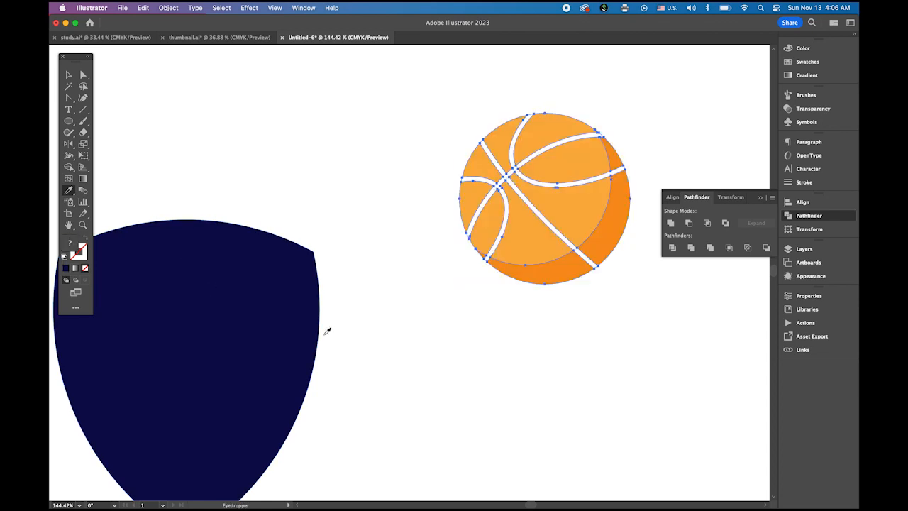
Recolour only the merged white seams with the shield's dark blue using the Eyedropper, and deselect them.
click(68, 75)
click(262, 122)
click(521, 217)
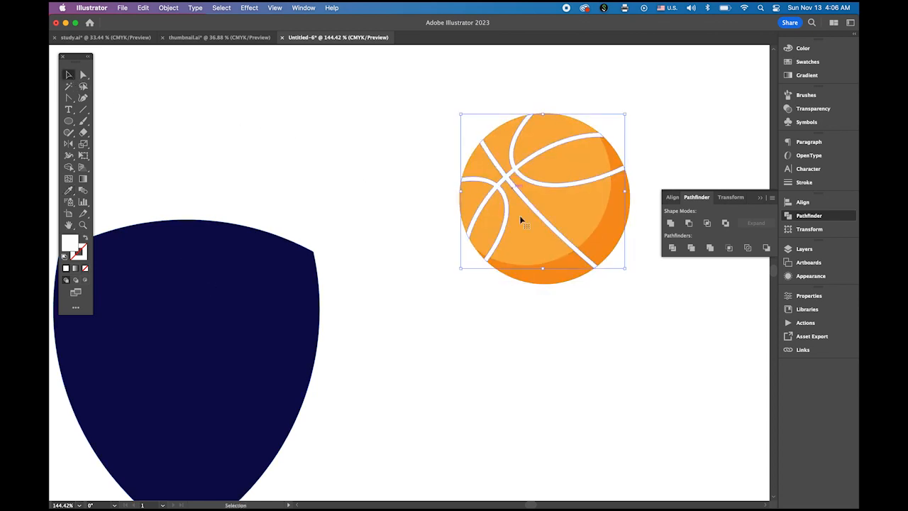
click(68, 190)
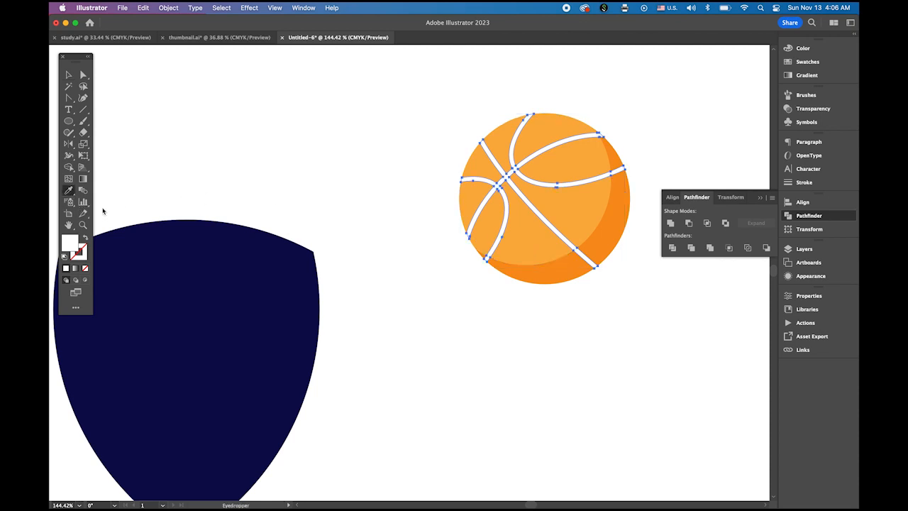
click(250, 286)
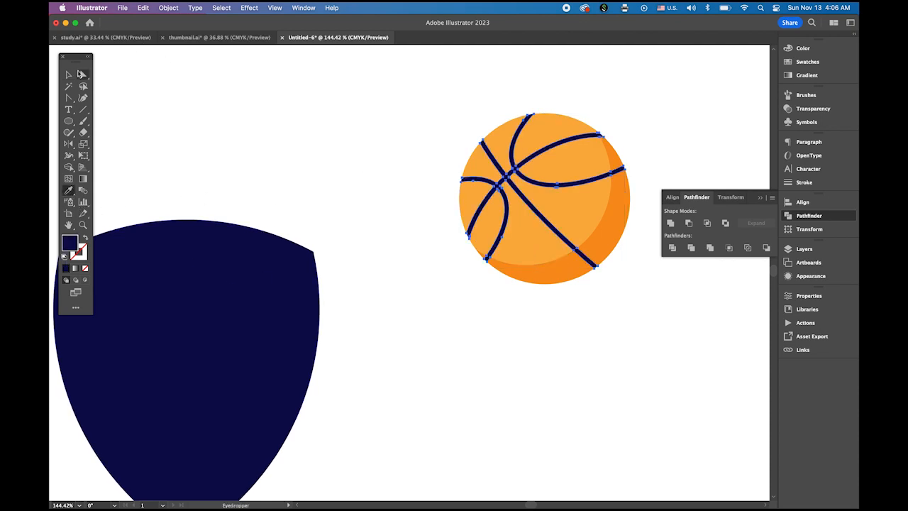
click(68, 75)
click(313, 119)
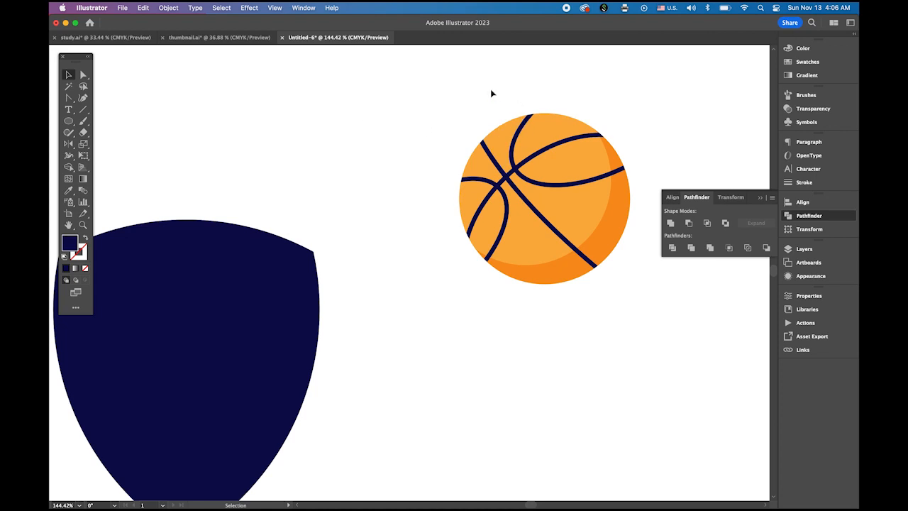
Group the whole basketball, including its shading and dark blue seams.
drag(434, 88, 648, 314)
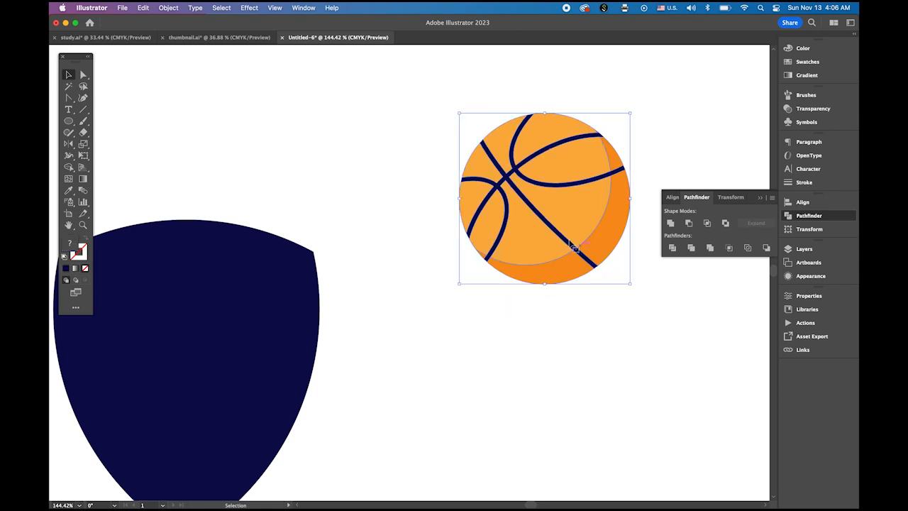
drag(437, 101, 665, 327)
click(168, 8)
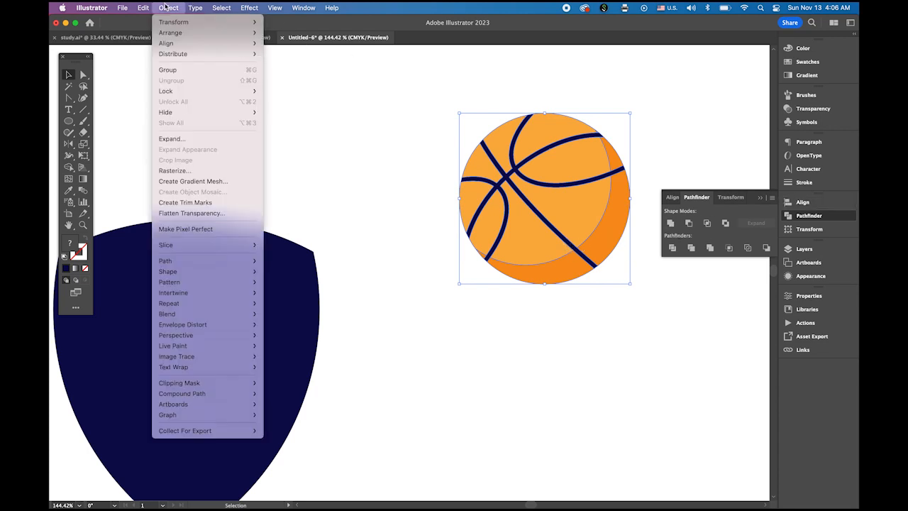
click(171, 70)
click(335, 159)
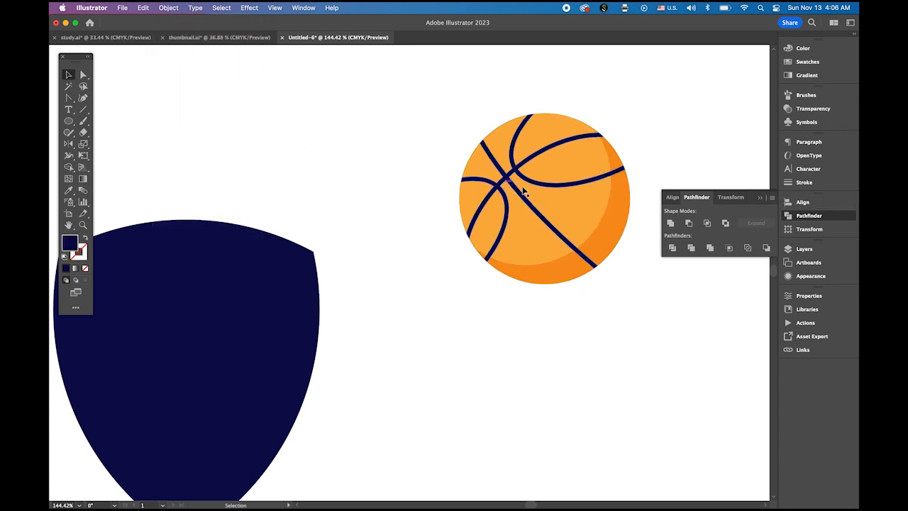
Draw a dark blue circle slightly larger than the basketball from its centre, and send it to the back as an outline.
click(68, 121)
drag(544, 199, 636, 275)
click(170, 8)
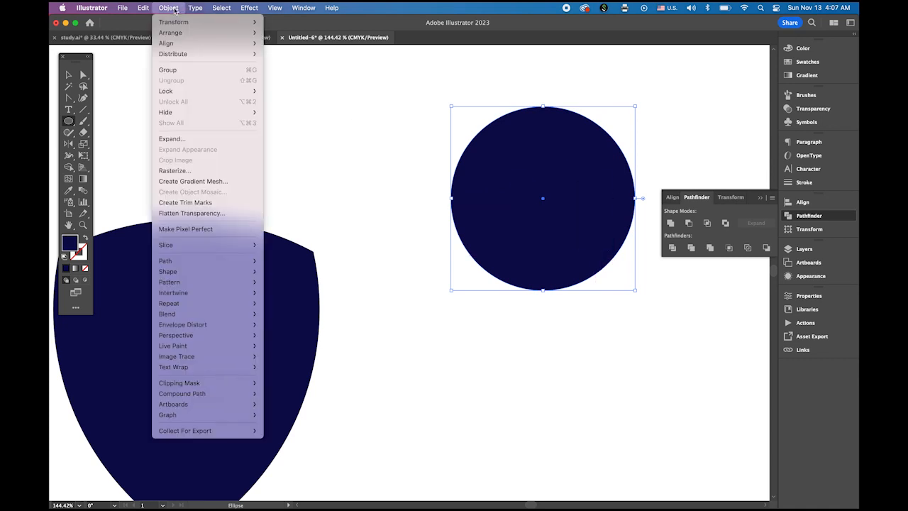
mouse_move(178, 32)
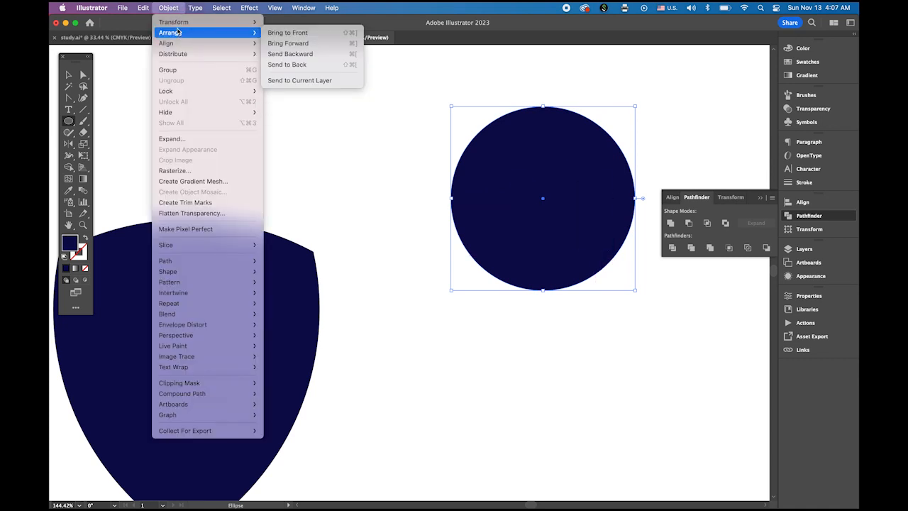
click(306, 65)
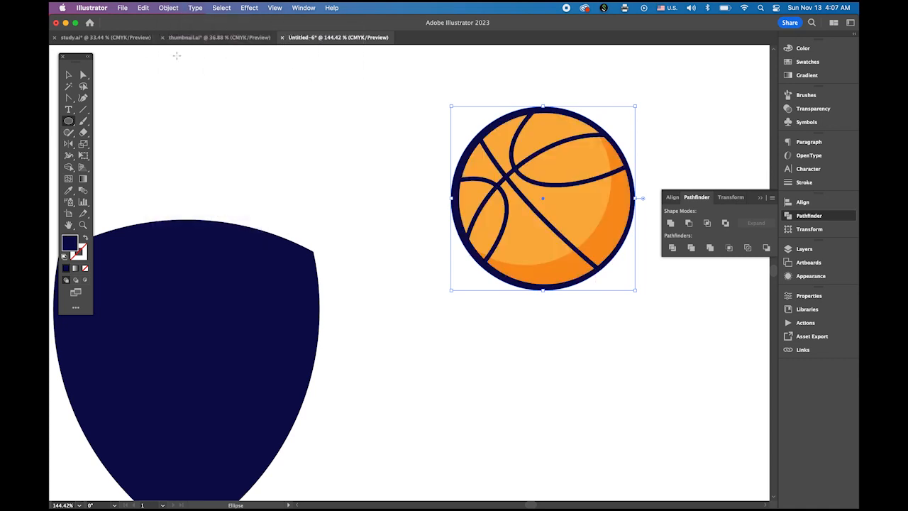
Align the grouped basketball and the dark blue circle on their horizontal and vertical centres.
key(v)
drag(395, 95, 624, 275)
click(802, 202)
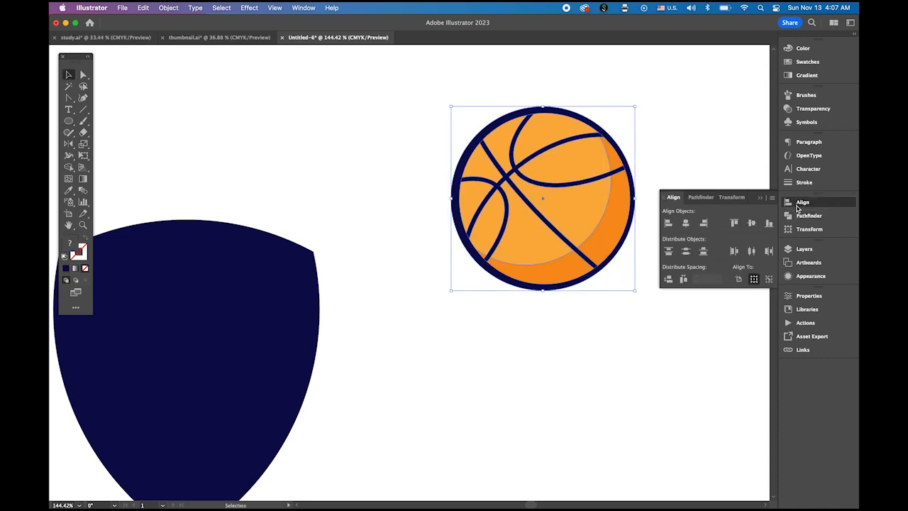
click(686, 224)
click(751, 223)
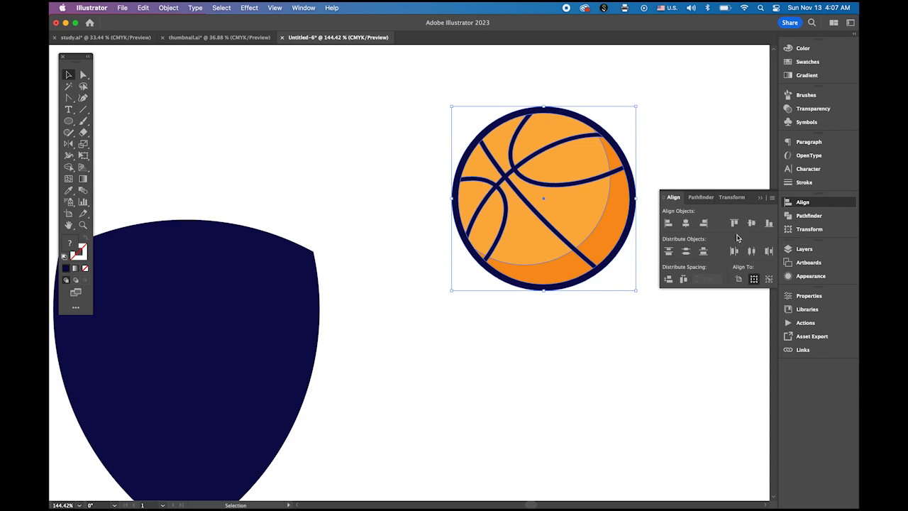
click(760, 198)
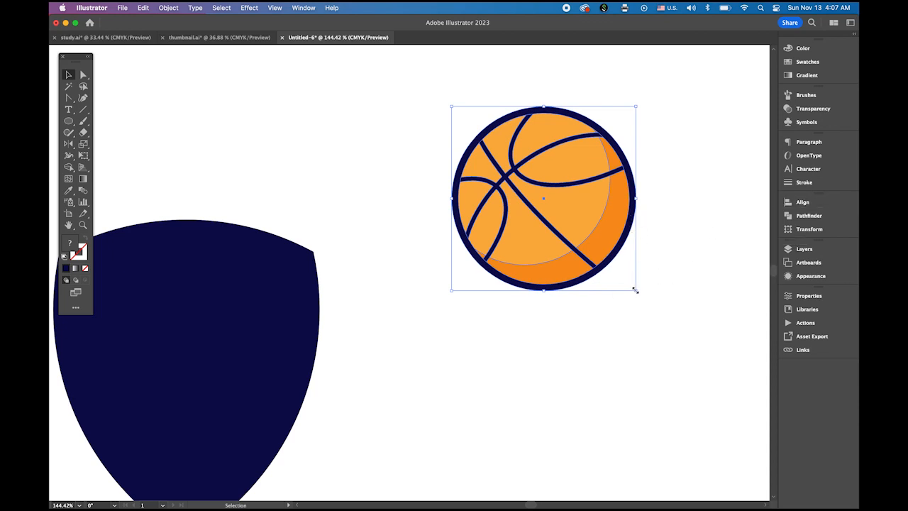
Scale the dark blue circle down slightly around its centre to thin the ball's outline.
drag(635, 290, 635, 290)
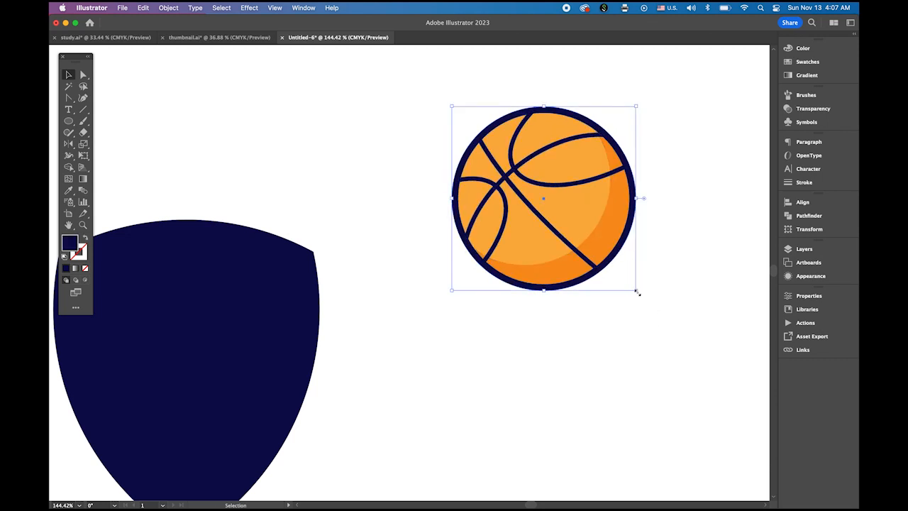
drag(637, 292, 635, 289)
click(686, 292)
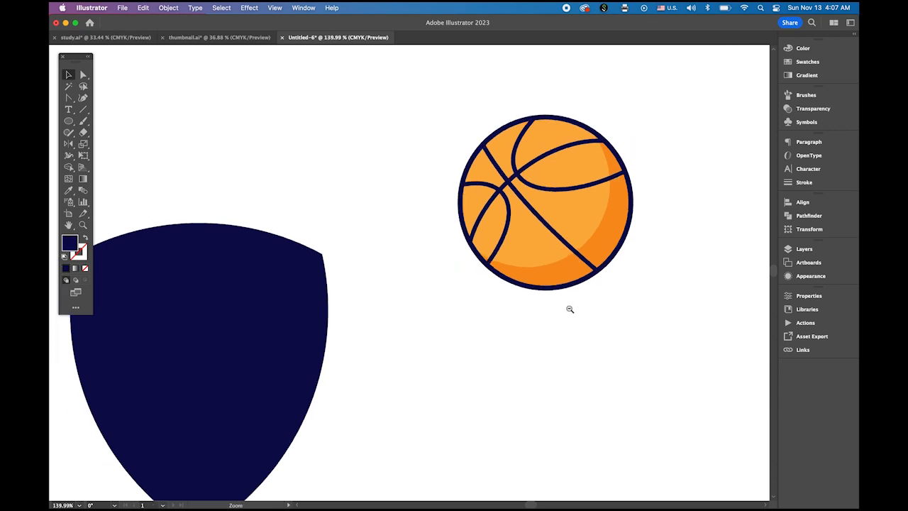
Move the outlined basketball onto the shield's upper edge, and centre the ball and shield horizontally on each other.
scroll(602, 323, down, 5)
drag(505, 179, 632, 321)
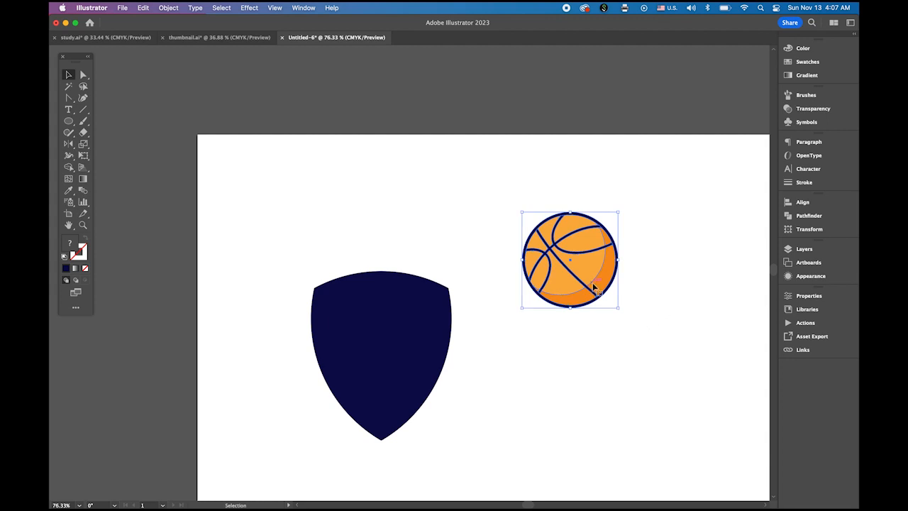
drag(593, 287, 405, 282)
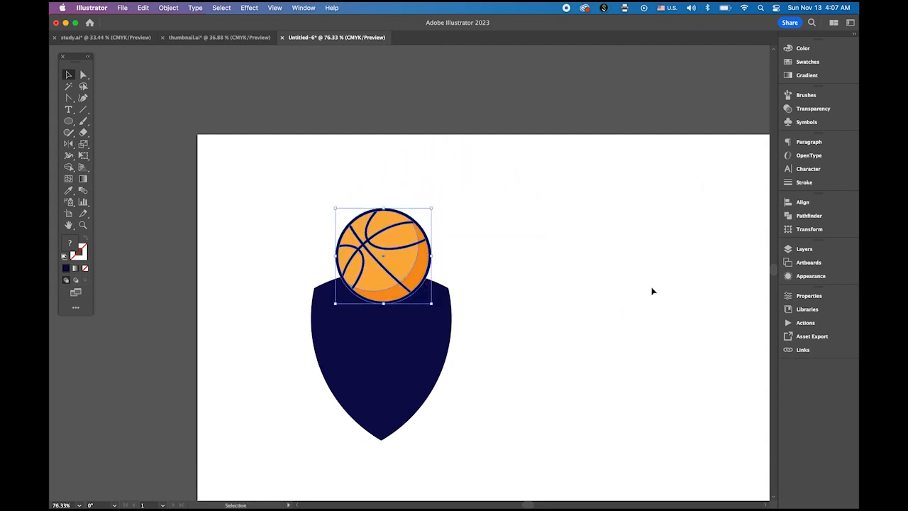
click(582, 324)
drag(301, 202, 534, 434)
click(803, 203)
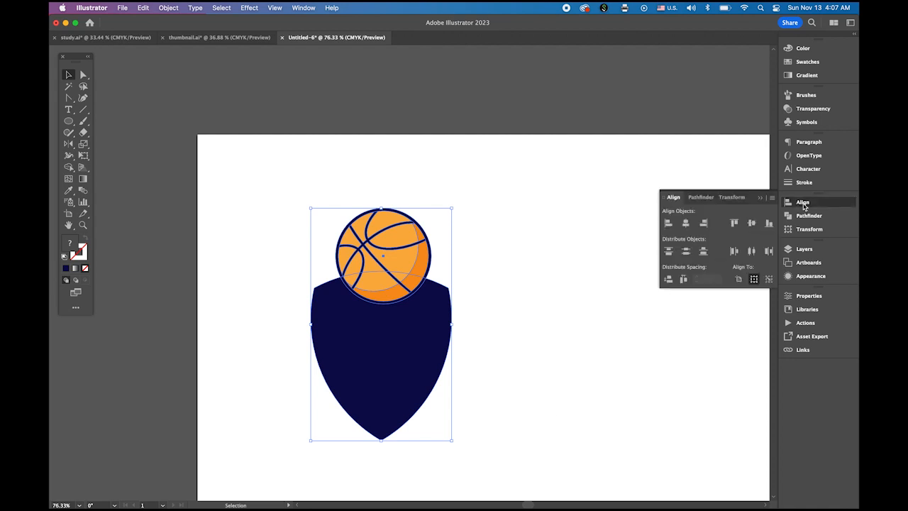
click(685, 223)
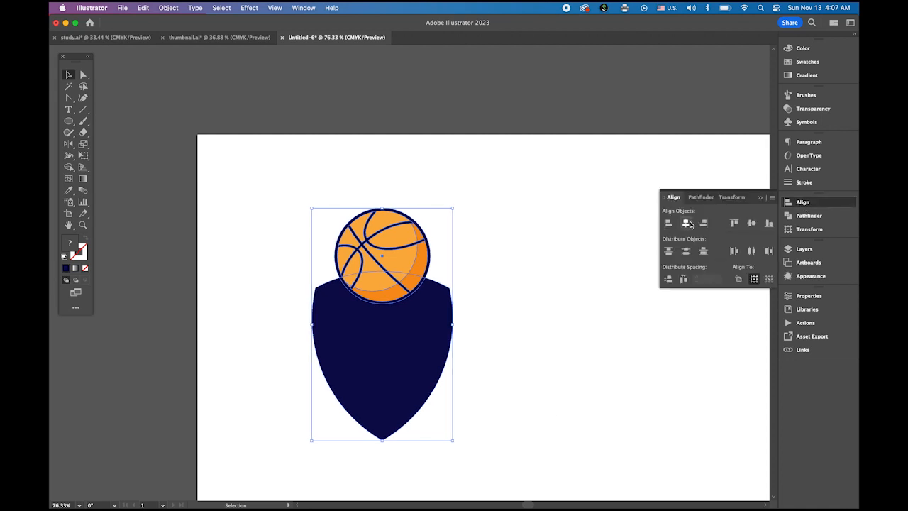
click(485, 258)
Shift the outlined basketball slightly further down over the shield, keeping it horizontally centred.
click(406, 263)
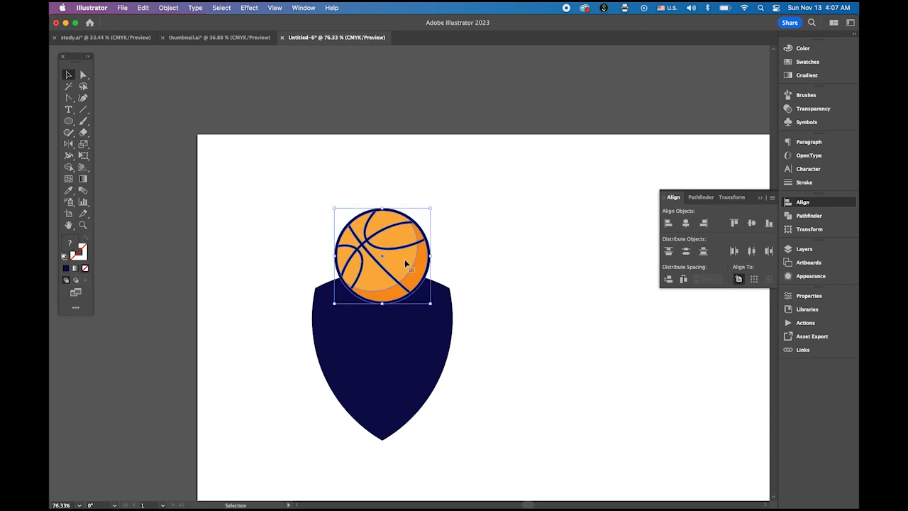
drag(405, 264, 405, 269)
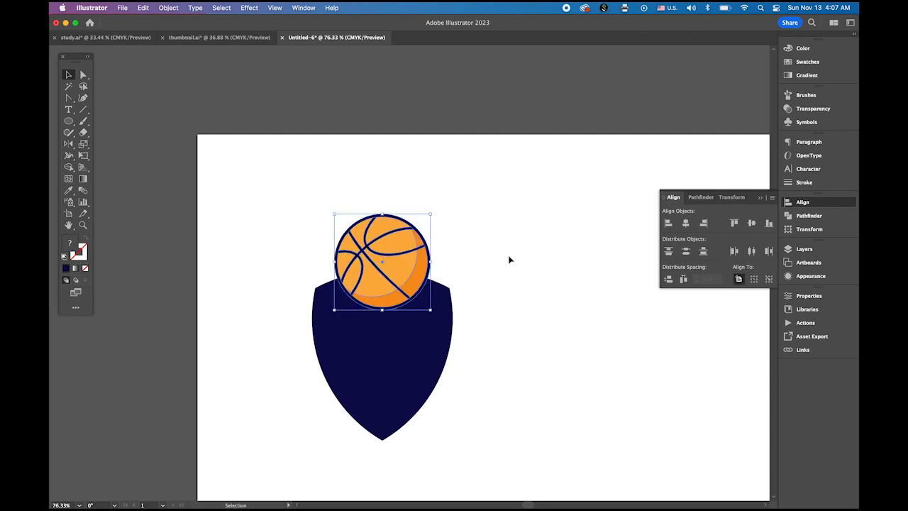
click(509, 259)
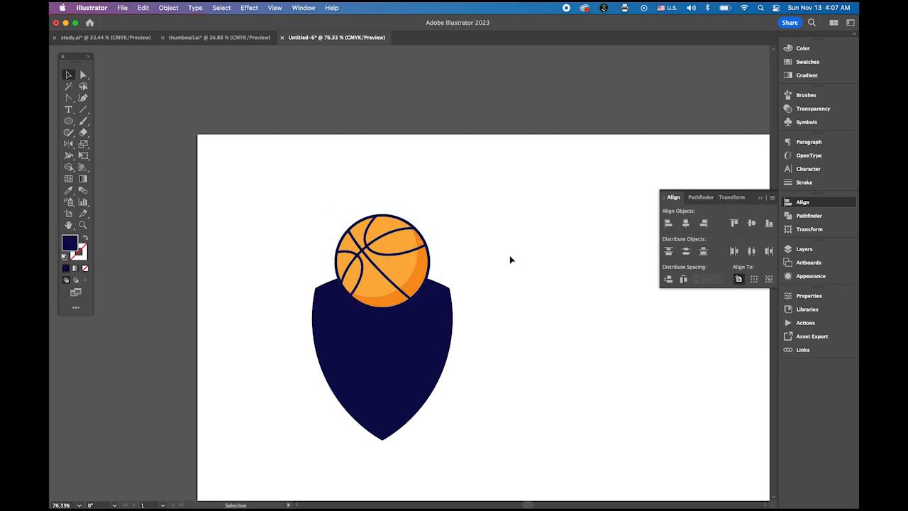
click(400, 267)
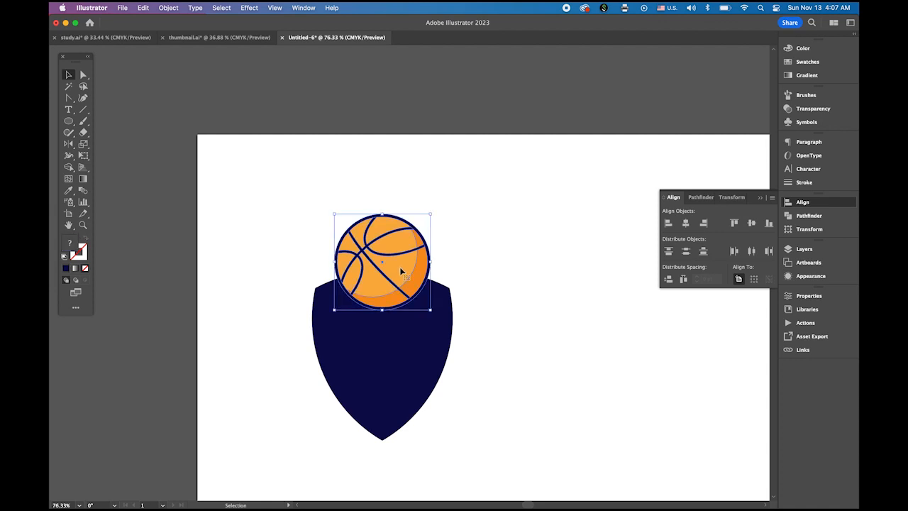
drag(400, 270, 400, 275)
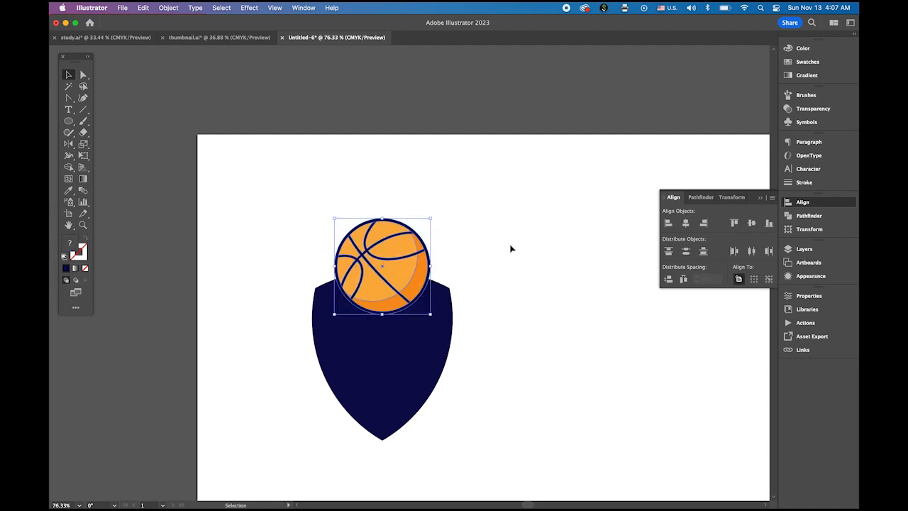
click(617, 277)
Duplicate the complete shield and basketball beside the original at the same height.
drag(223, 206, 474, 441)
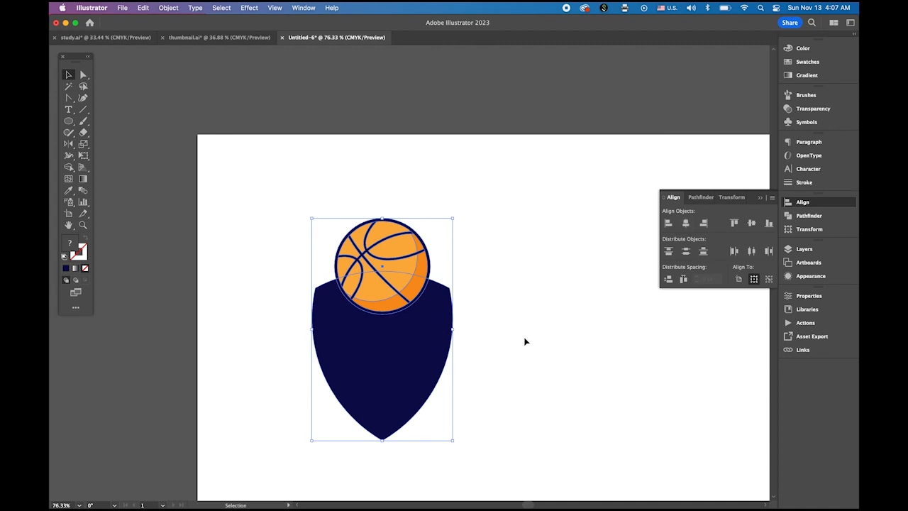
scroll(511, 334, down, 2)
scroll(511, 334, right, 3)
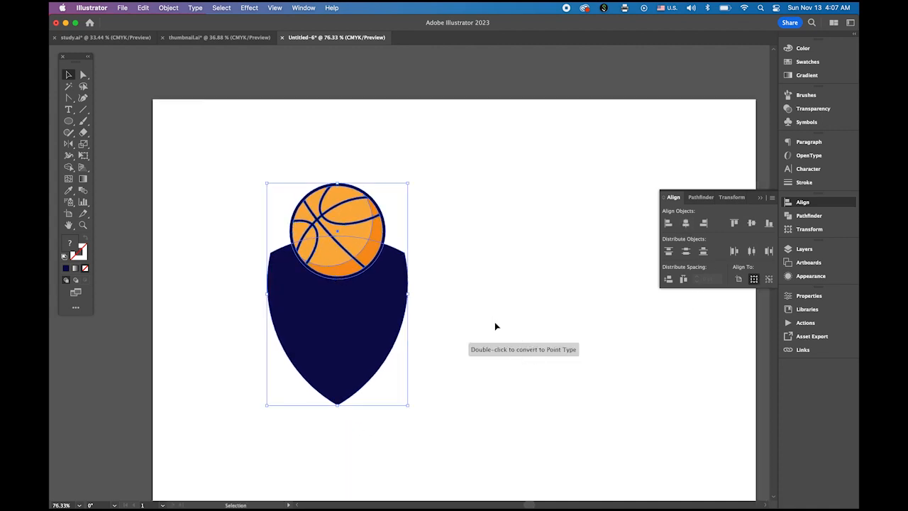
click(236, 144)
drag(234, 163, 452, 416)
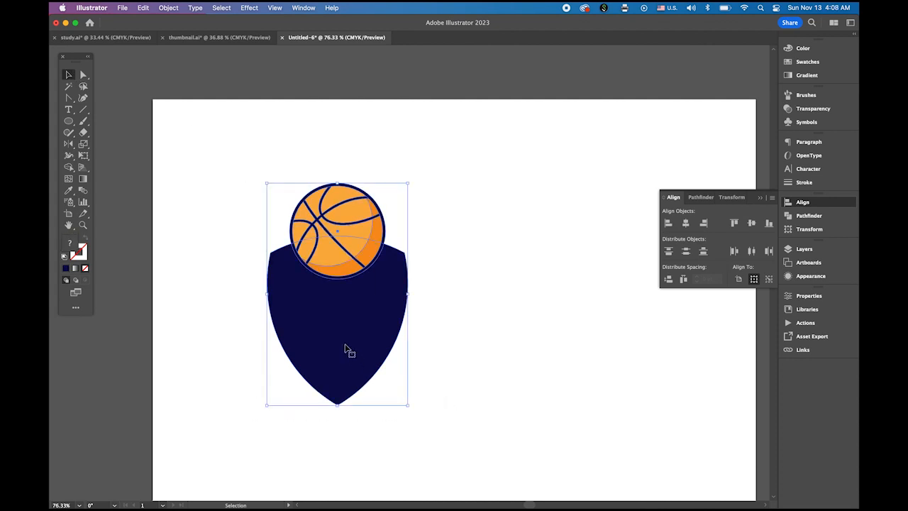
drag(357, 328, 563, 363)
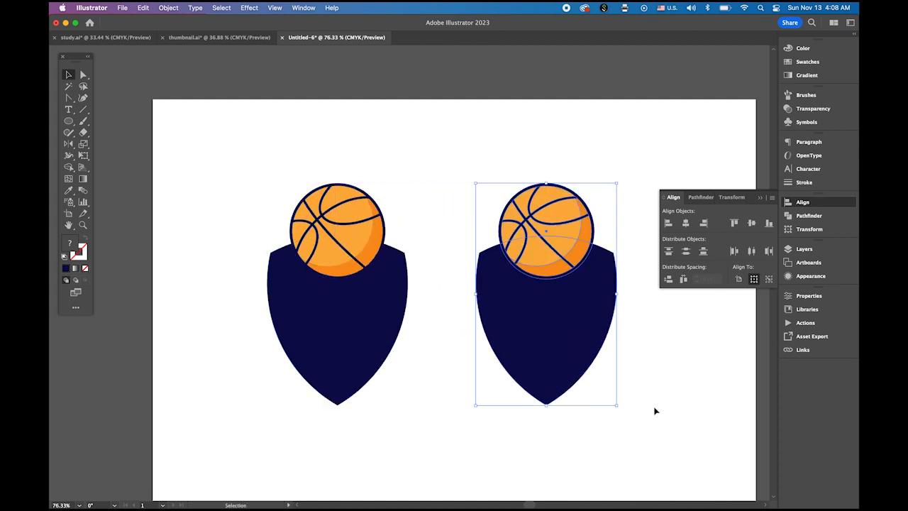
Unite the copied shield and ball into one silhouette and fill it with the light grey swatch C=0 M=0 Y=0 K=5.
click(805, 215)
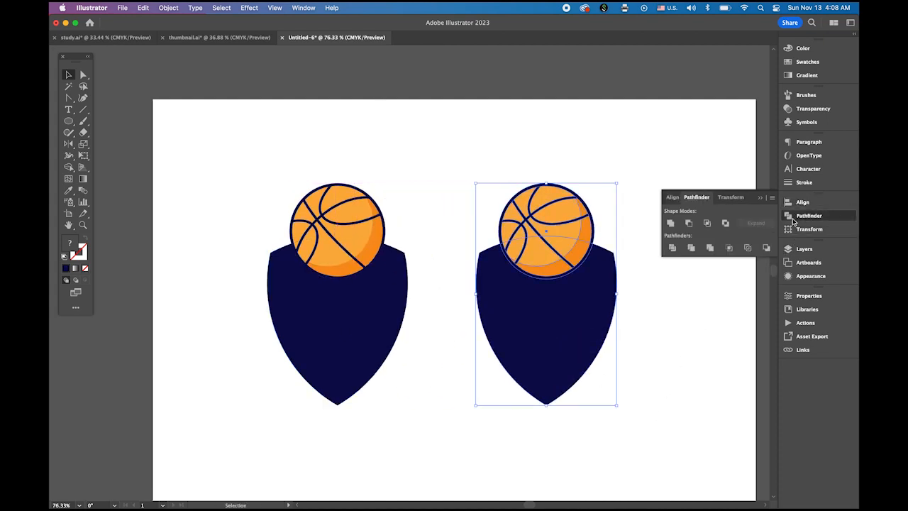
click(670, 224)
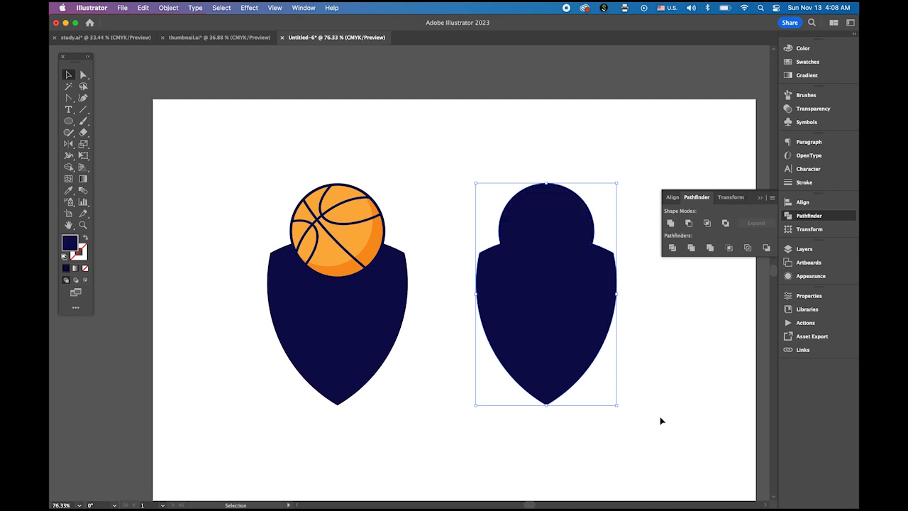
click(806, 63)
click(739, 96)
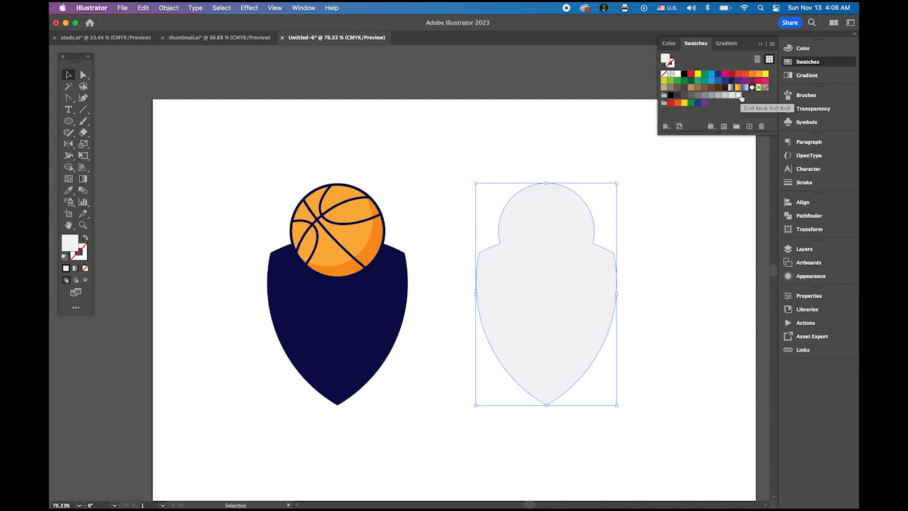
click(666, 299)
Move the light grey silhouette exactly over the original logo and send it to the back.
click(583, 341)
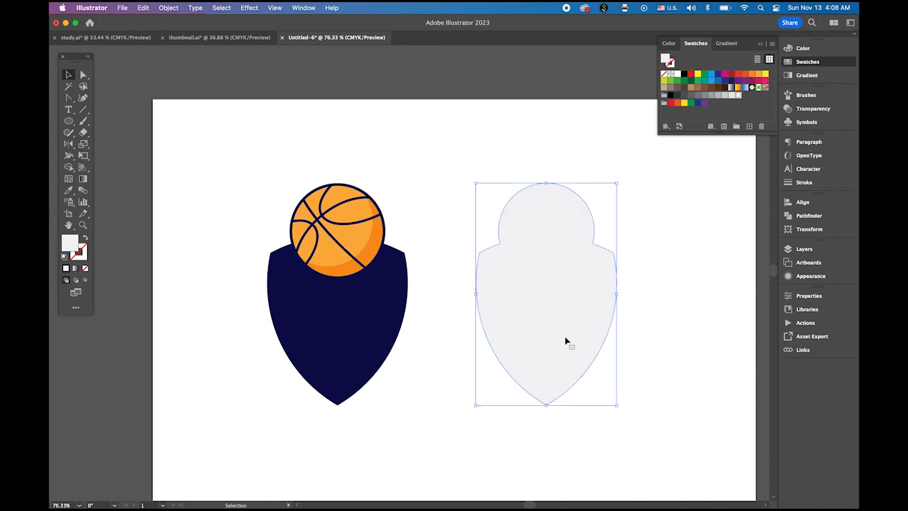
drag(566, 339, 357, 343)
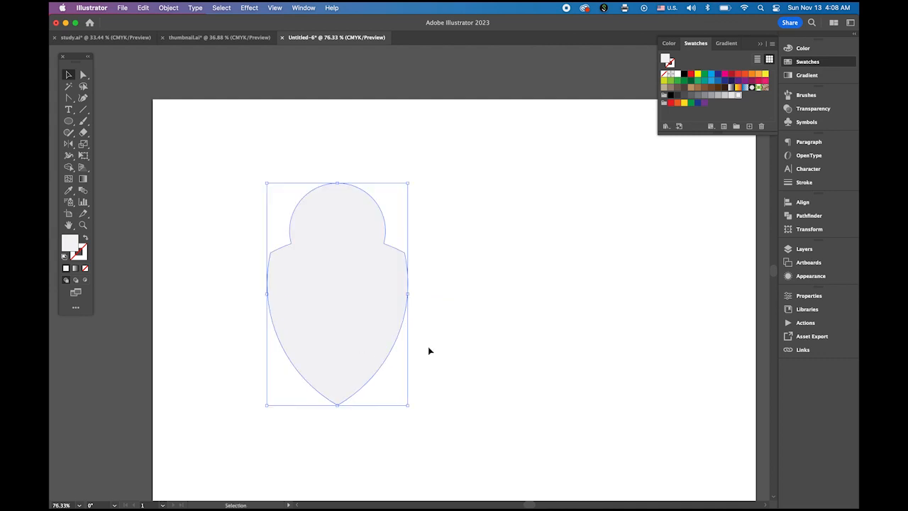
click(174, 8)
mouse_move(179, 33)
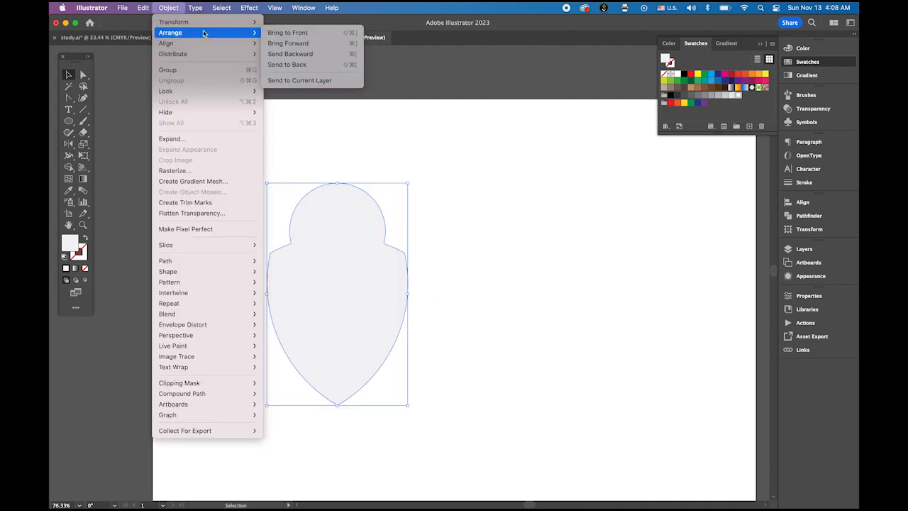
click(287, 64)
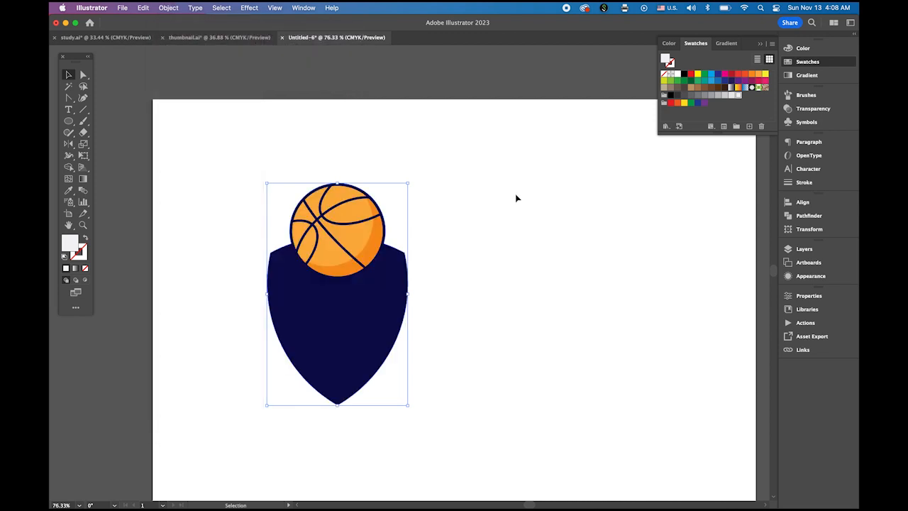
Offset the light grey silhouette's path outward by 10 pt with miter joins and a miter limit of 4.
click(169, 7)
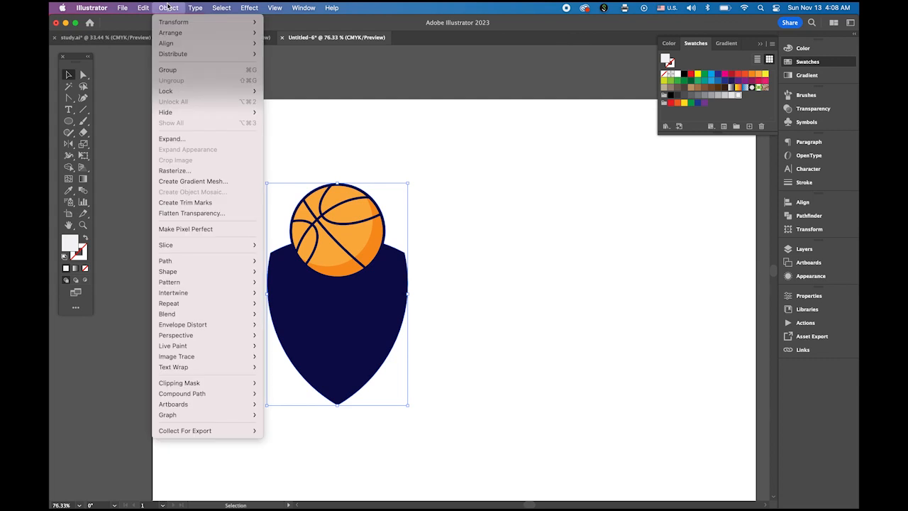
mouse_move(173, 262)
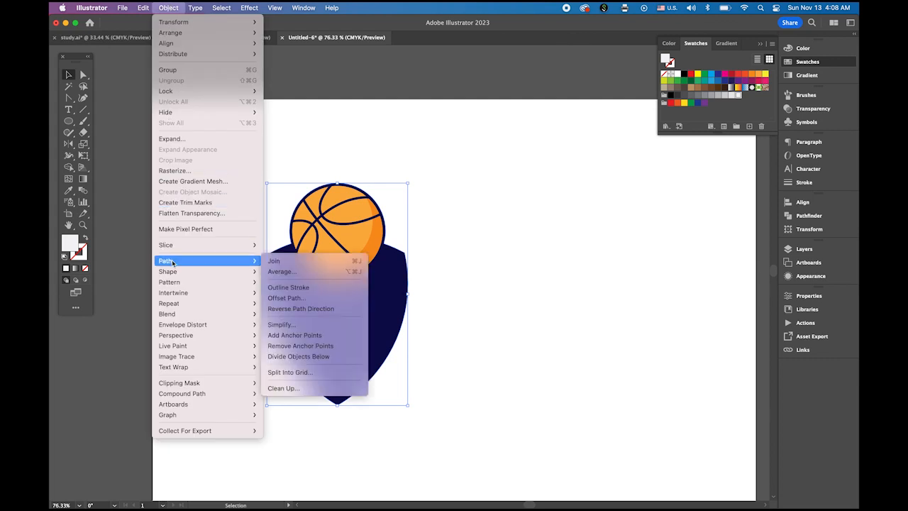
click(287, 297)
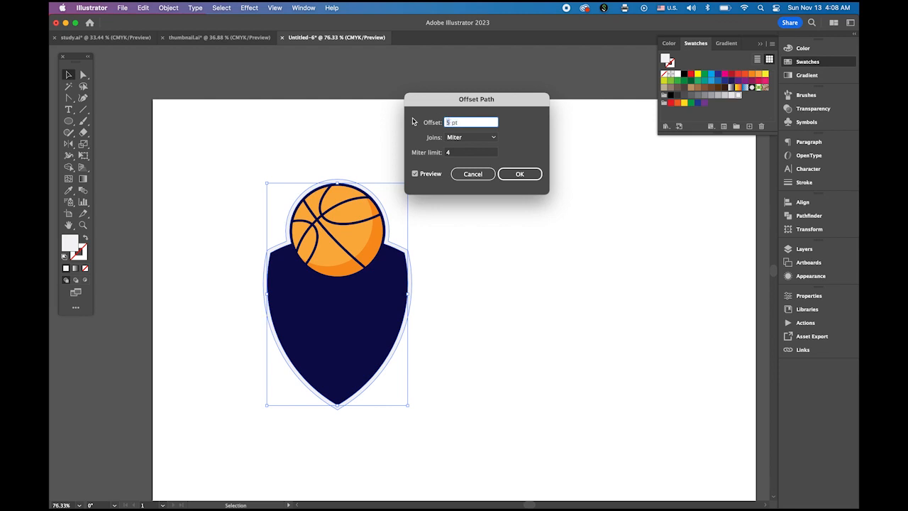
text(10)
click(462, 152)
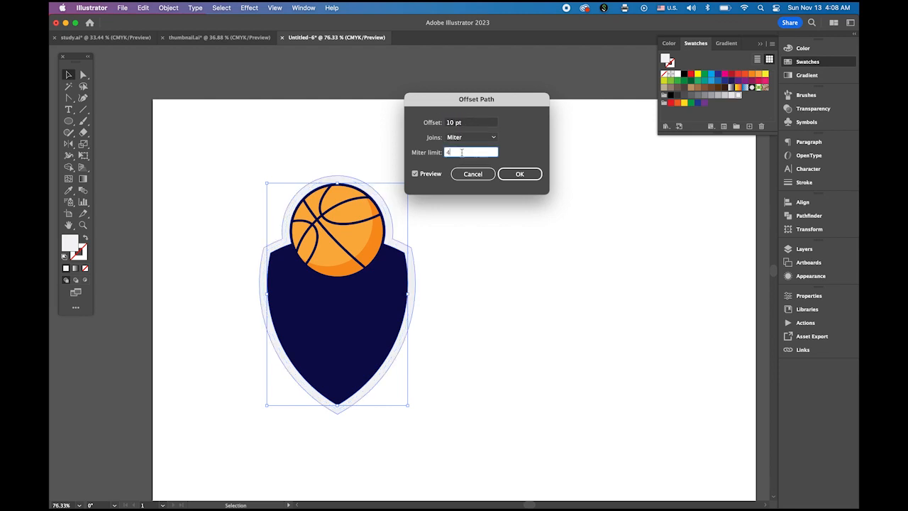
click(521, 174)
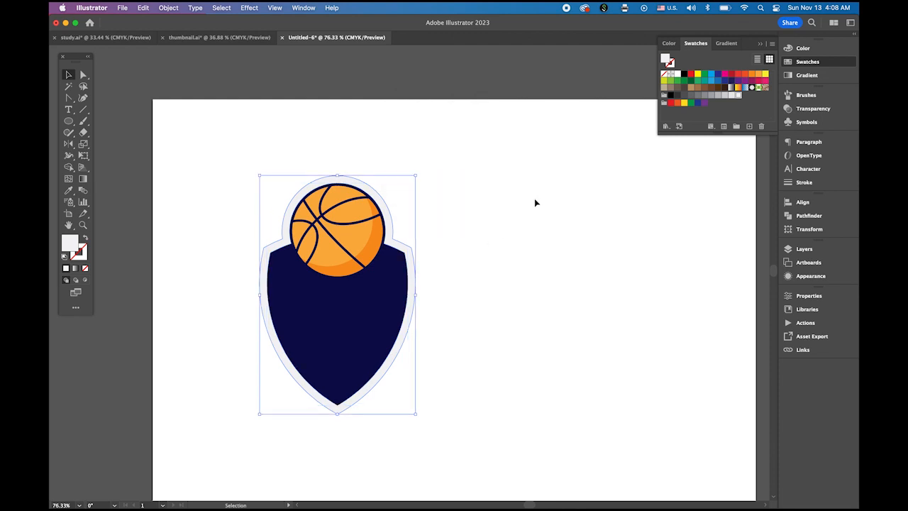
click(194, 190)
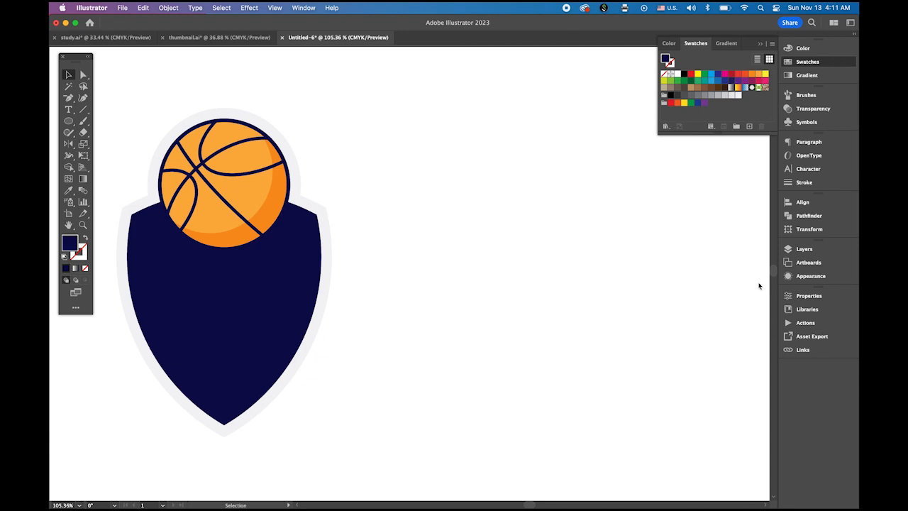
Add the text BASKETBALL on the empty artboard area beside the shield.
key(t)
click(416, 270)
text(BAS)
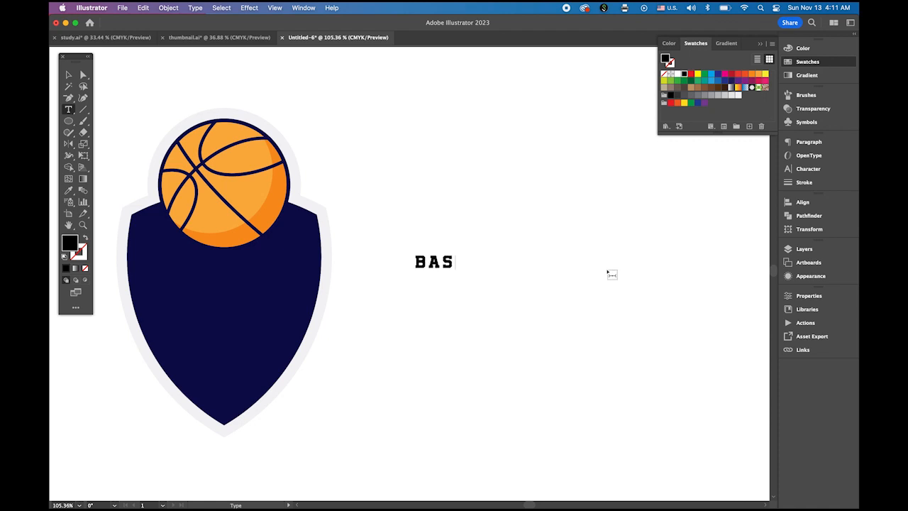
text(KETBALL)
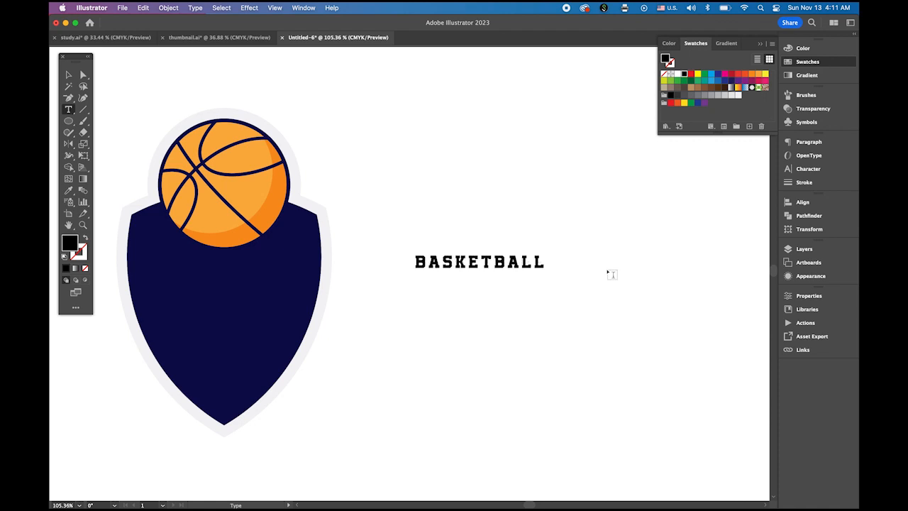
click(68, 74)
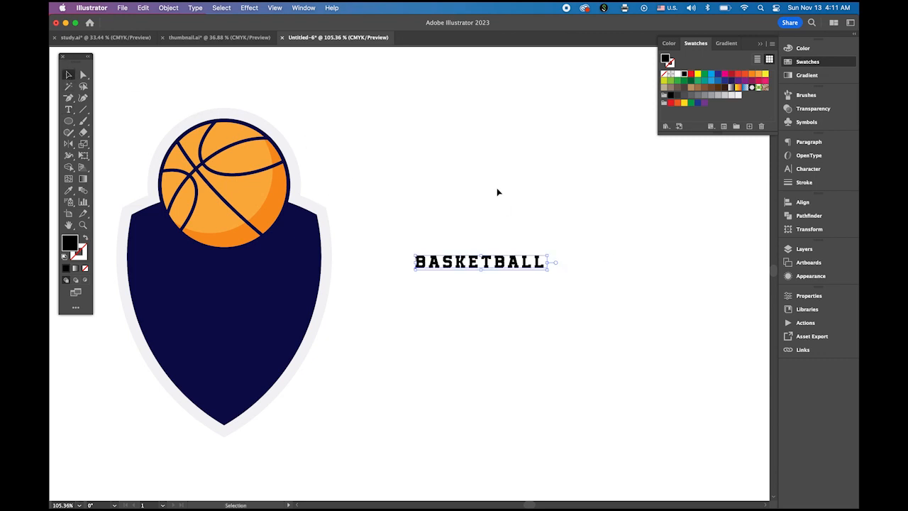
click(504, 225)
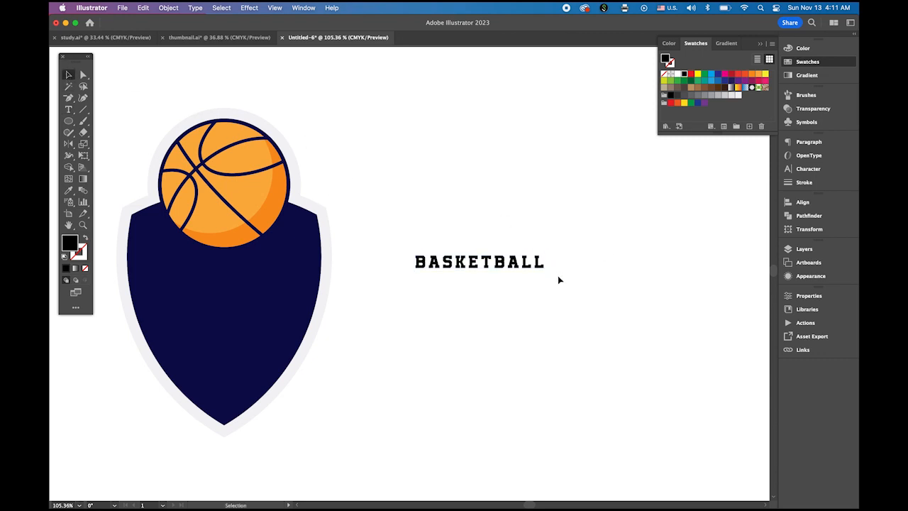
Enlarge the BASKETBALL text proportionally to about 15.5 pt and shift it slightly up and to the left.
click(542, 265)
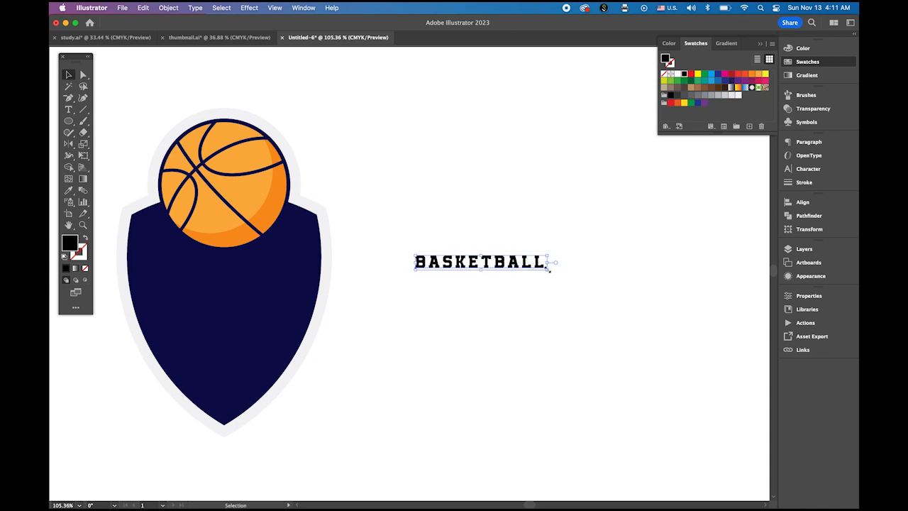
drag(547, 270, 587, 289)
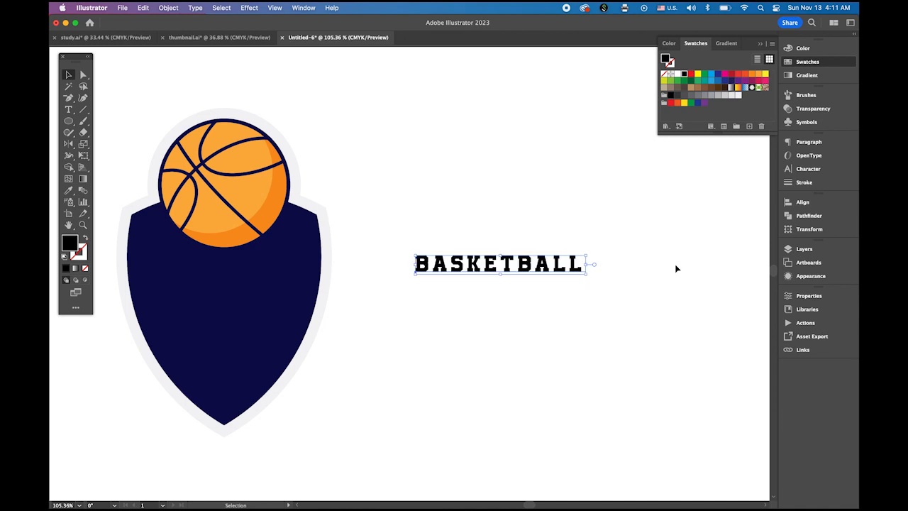
drag(541, 266, 526, 261)
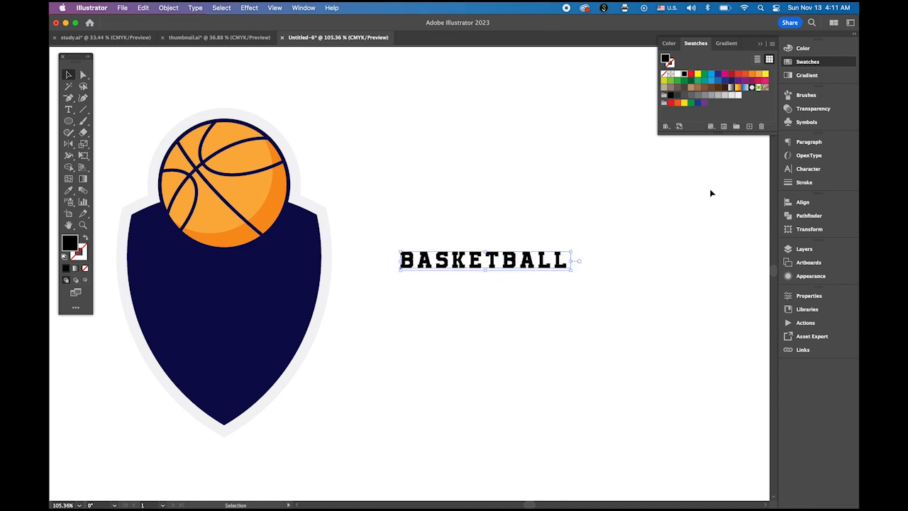
Set the tracking of the BASKETBALL text to 200.
click(808, 169)
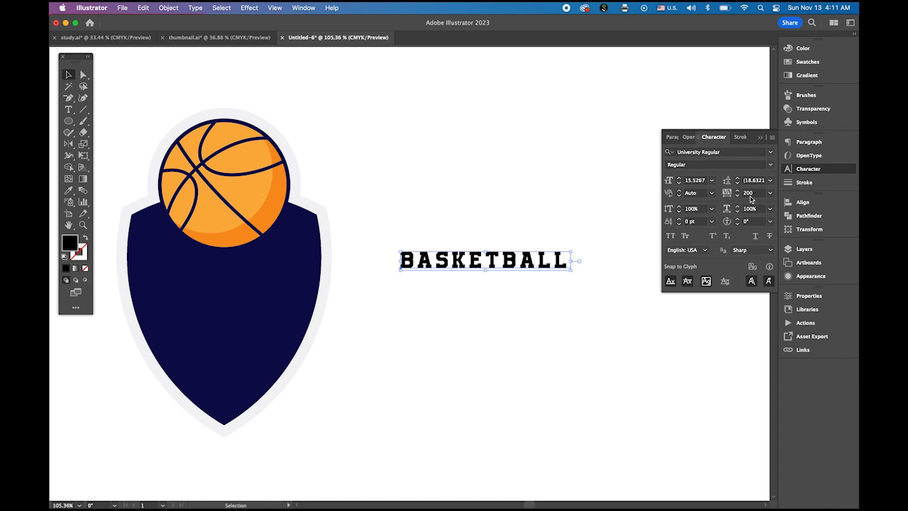
click(770, 194)
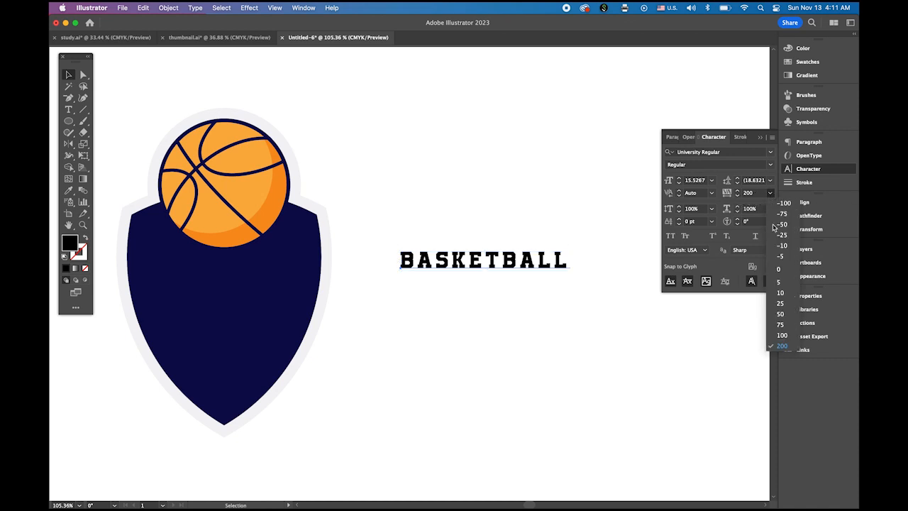
click(783, 346)
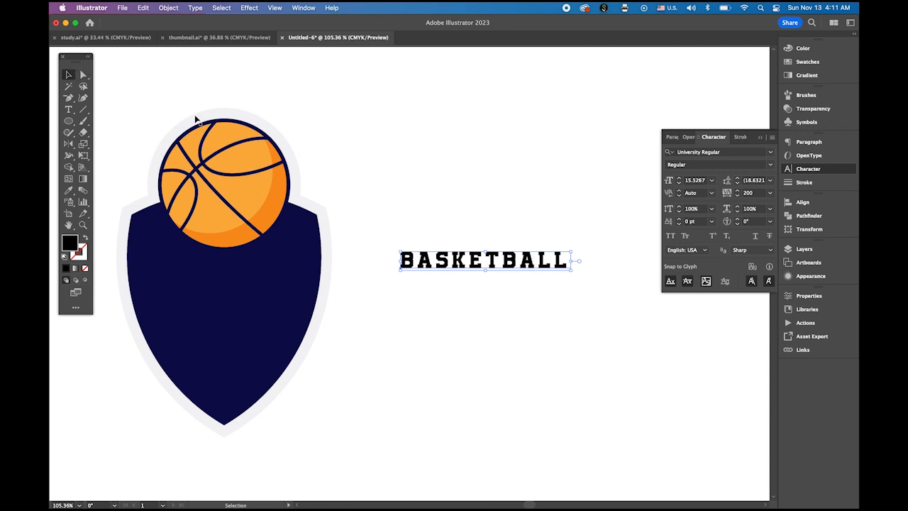
click(468, 171)
Colour the BASKETBALL text with the light grey sampled from the logo's border and convert it to outlines.
click(503, 260)
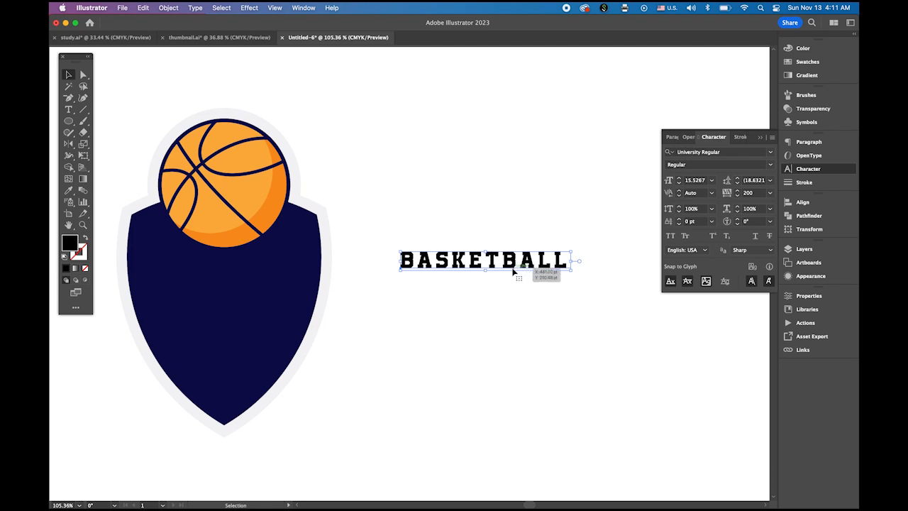
click(69, 190)
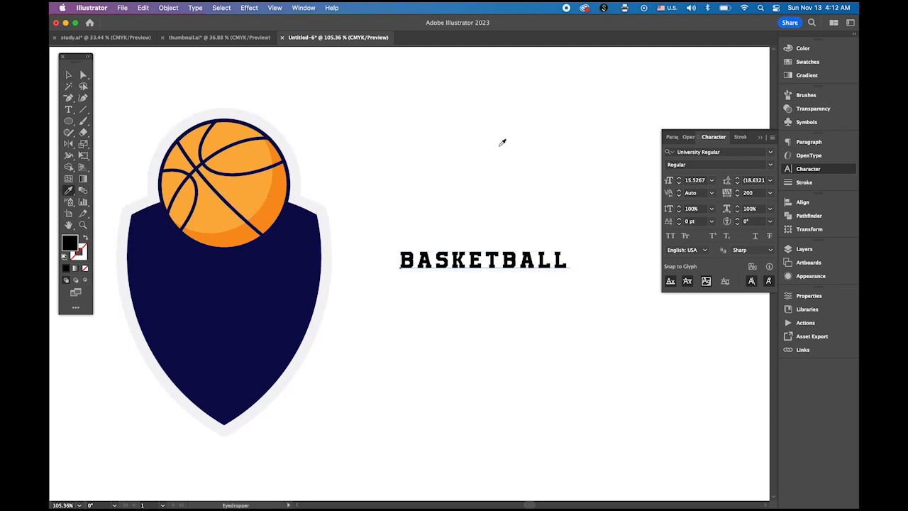
click(329, 206)
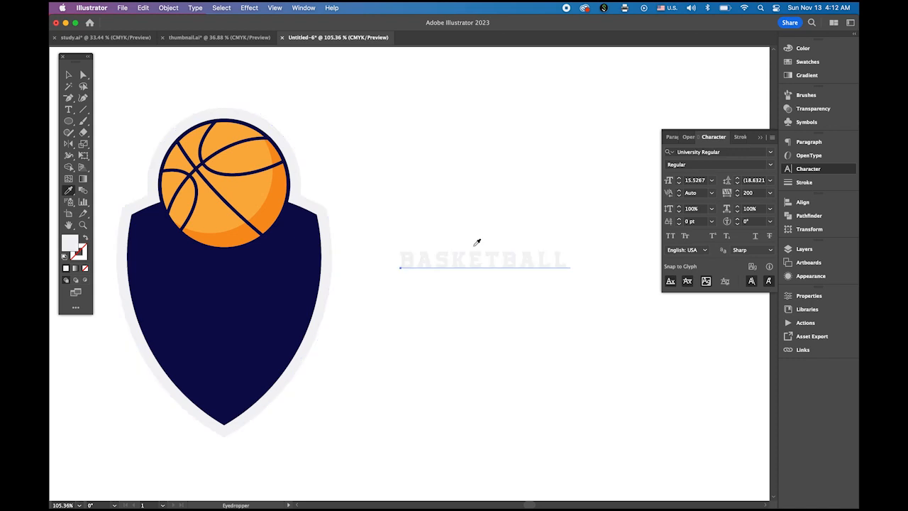
click(195, 8)
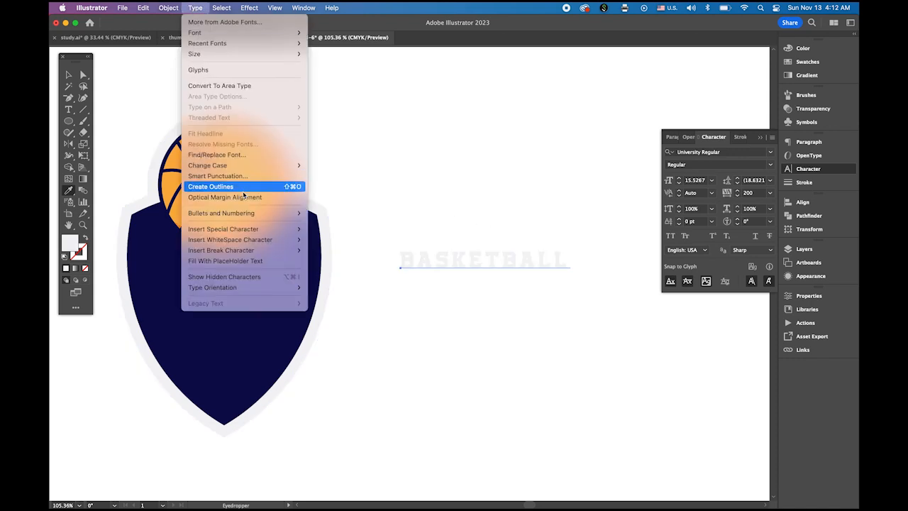
click(244, 189)
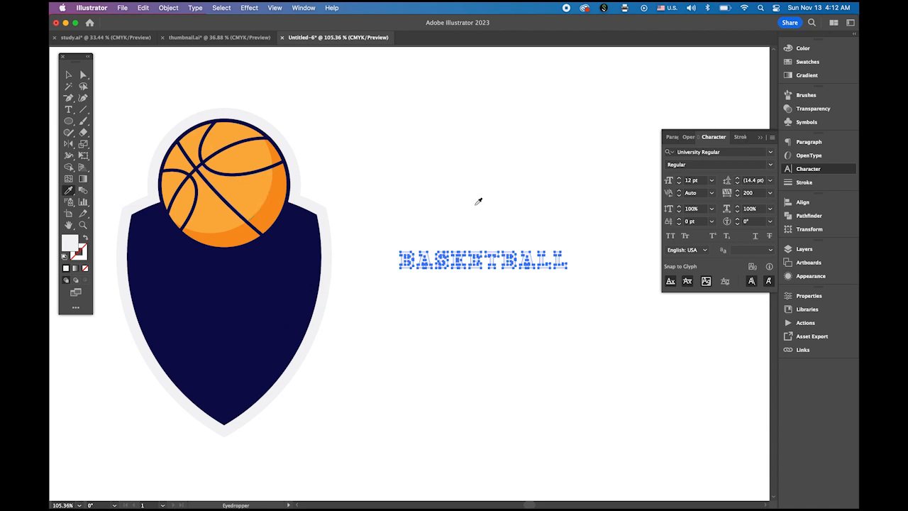
Offset the outlined BASKETBALL letters by 4 pt with miter joins and a miter limit of 4.
click(167, 7)
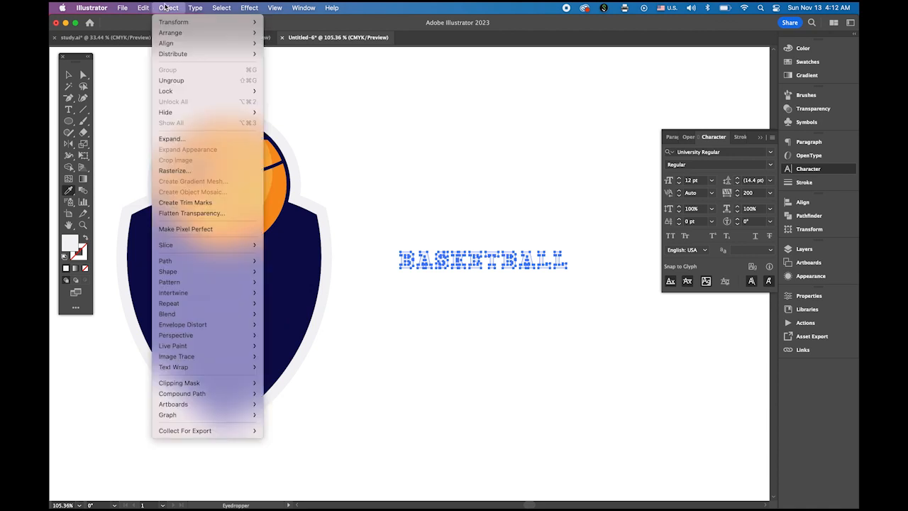
mouse_move(217, 267)
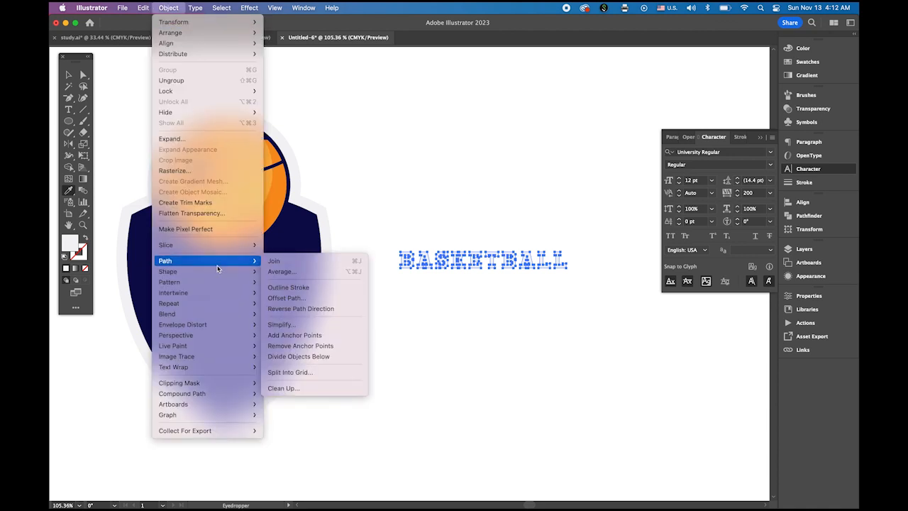
click(298, 297)
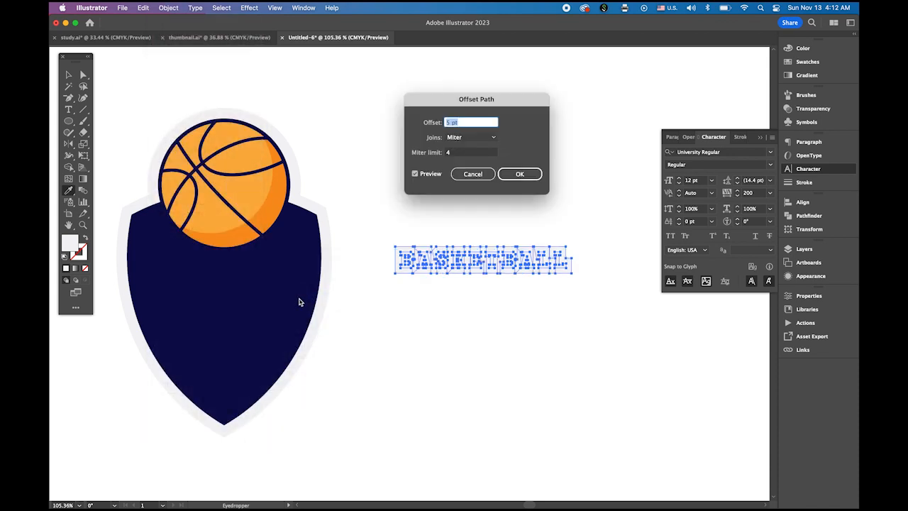
click(452, 124)
text(4)
click(472, 153)
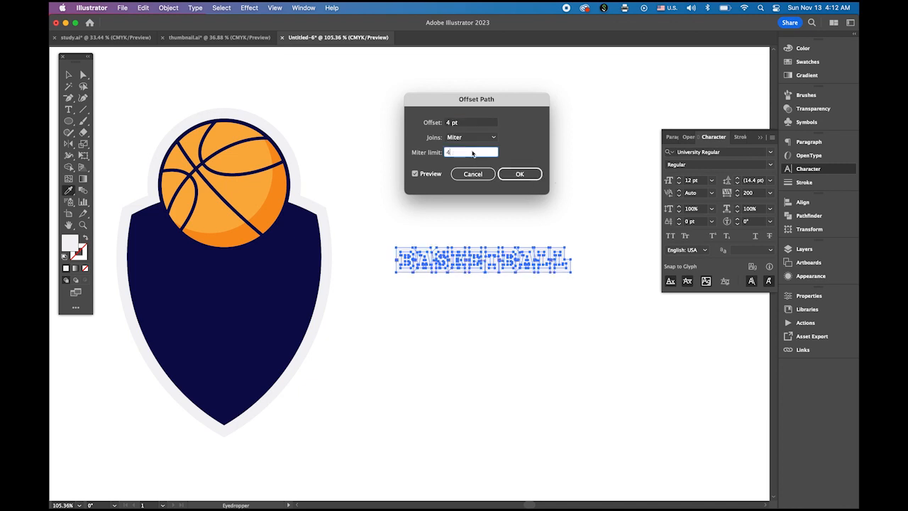
click(531, 176)
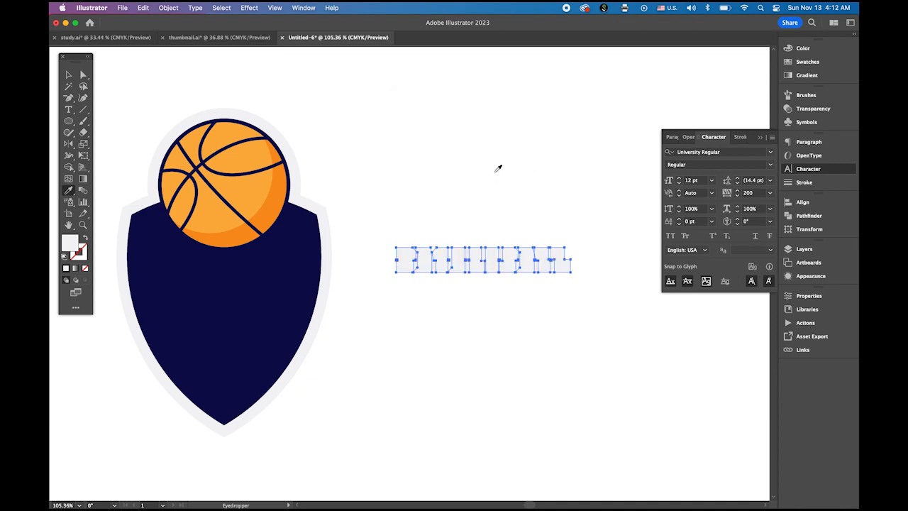
Fill the offset shapes behind the BASKETBALL letters with the dark blue sampled from the shield.
click(173, 248)
key(v)
click(466, 121)
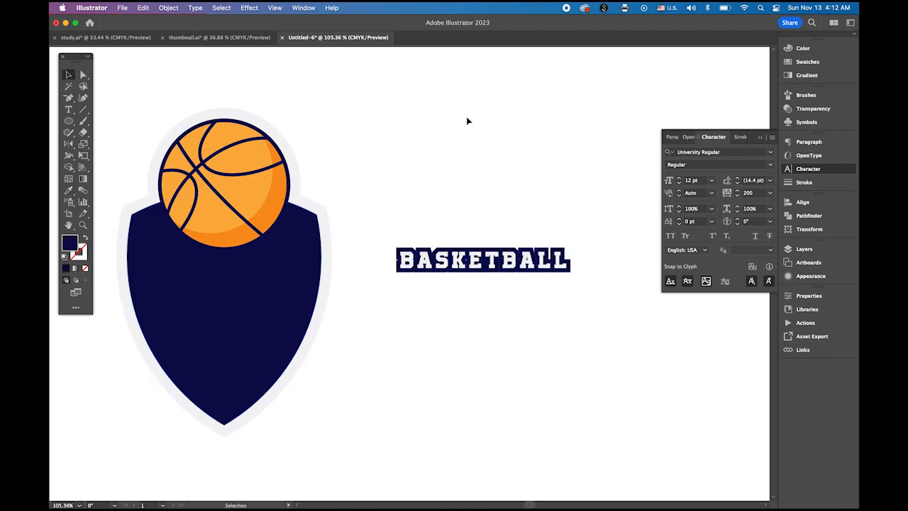
Square off the dark blue backing of the final L by moving its inner corner anchor point out to the upper-right corner.
key(z)
drag(448, 252, 586, 275)
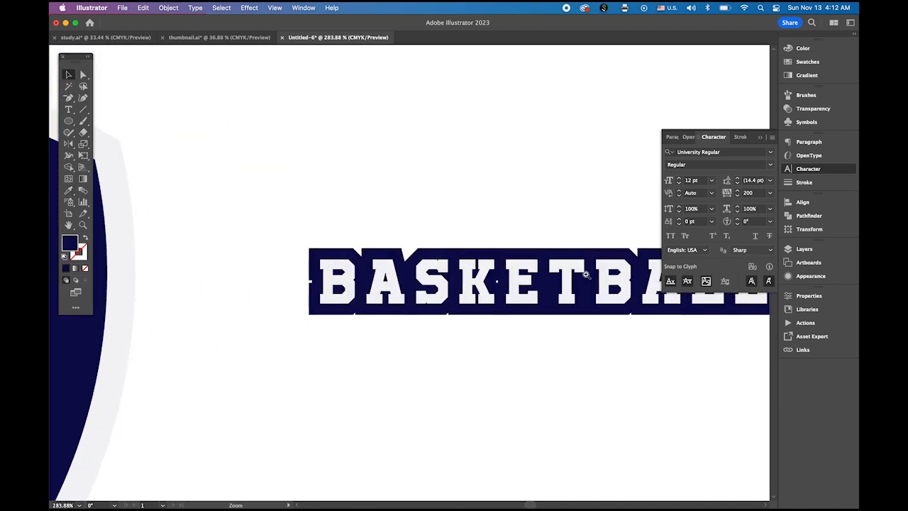
drag(505, 295, 442, 180)
drag(463, 213, 410, 197)
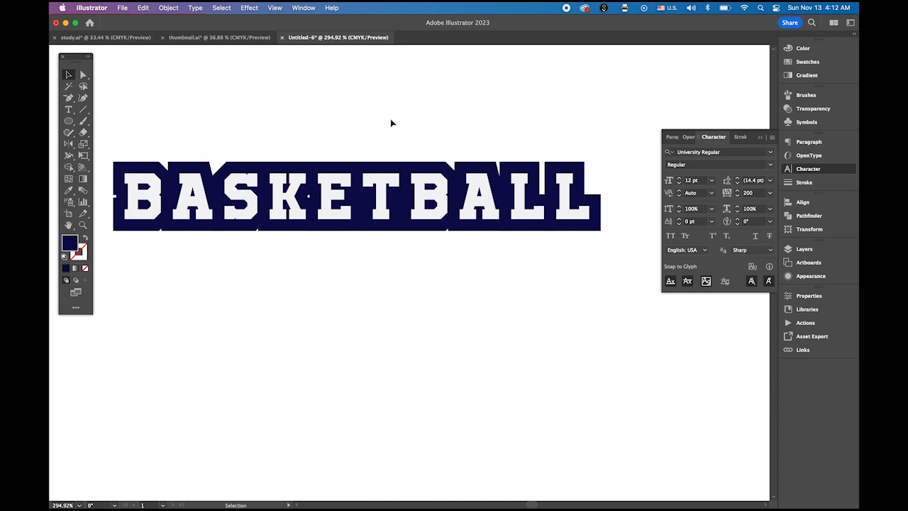
click(83, 74)
click(592, 200)
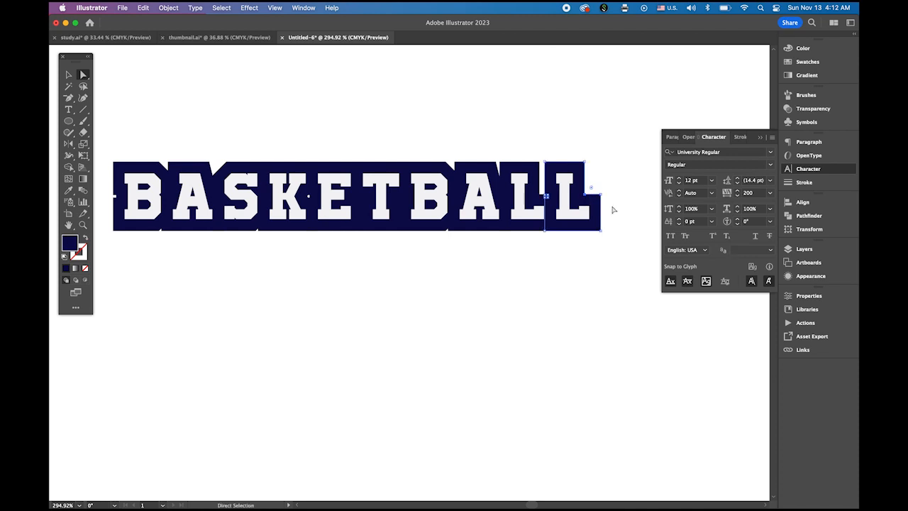
drag(586, 197, 601, 161)
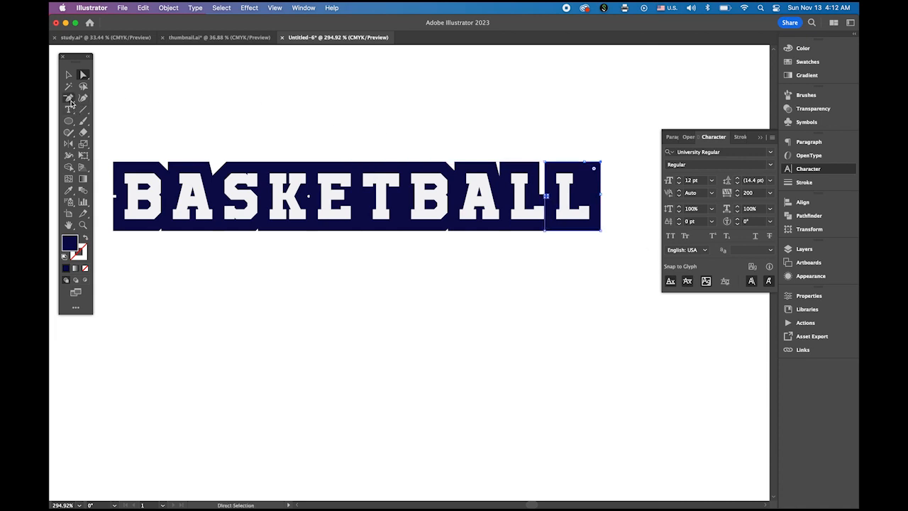
click(69, 99)
click(68, 74)
click(259, 95)
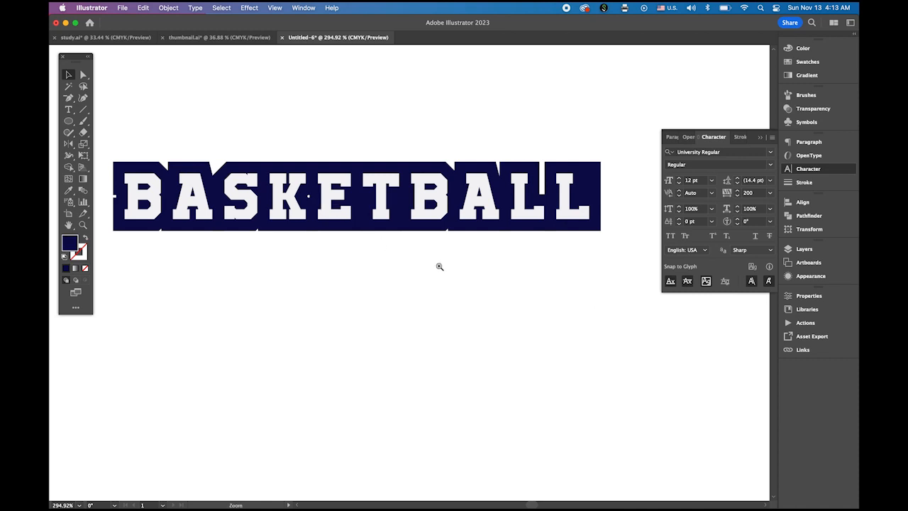
drag(589, 311, 501, 281)
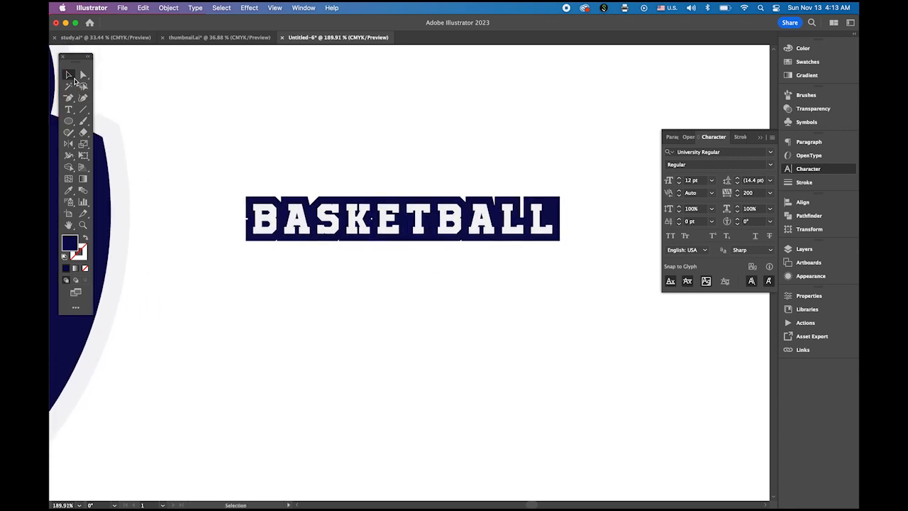
drag(243, 159, 615, 300)
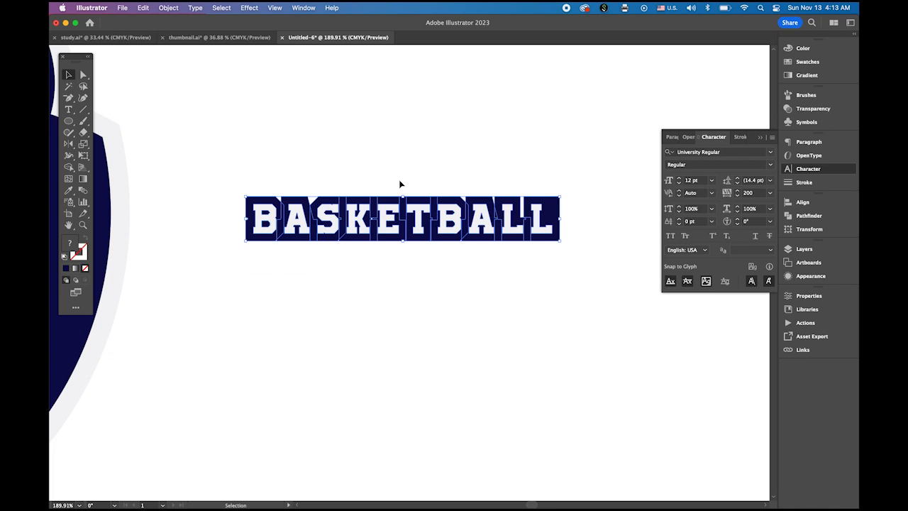
click(168, 8)
click(166, 6)
click(473, 151)
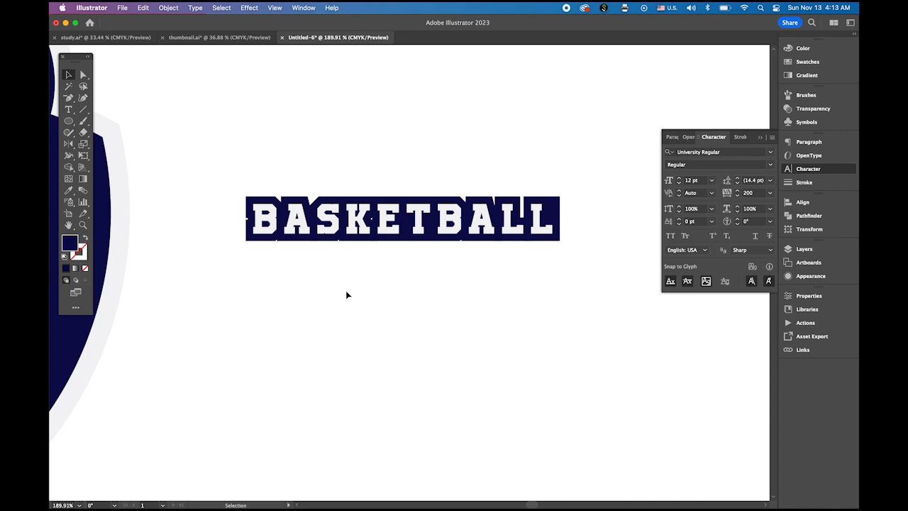
Draw a wide rectangle centred just below the BASKETBALL lettering, slightly narrower than its dark blue backing.
click(69, 120)
click(117, 122)
drag(281, 252, 523, 298)
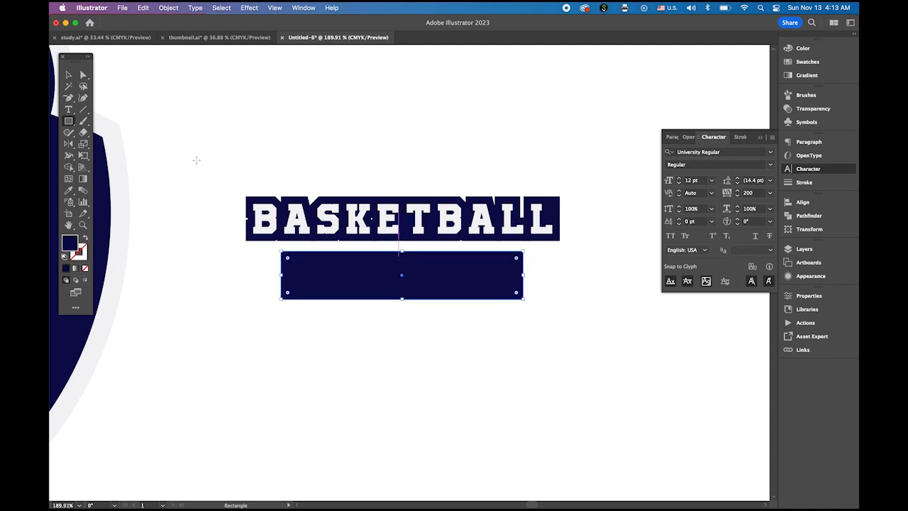
click(69, 74)
click(306, 118)
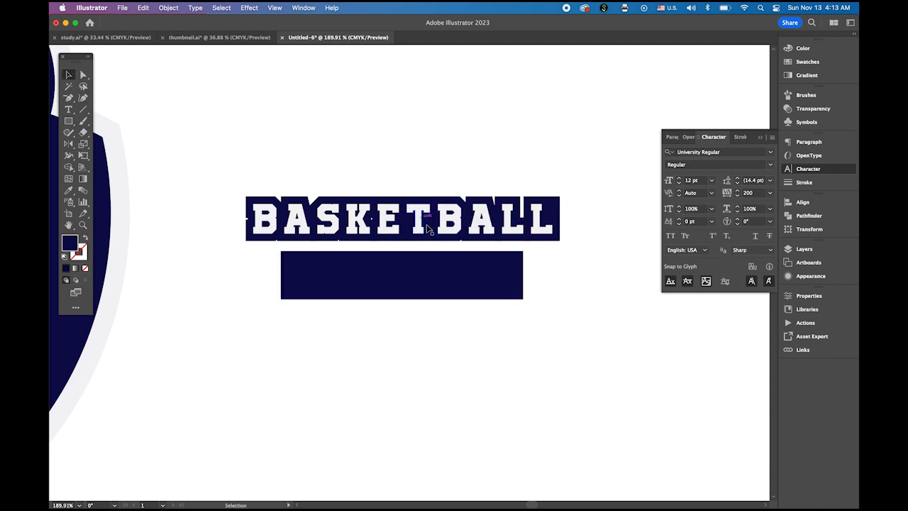
Fill the new rectangle below the lettering with the light orange swatch.
click(791, 67)
click(759, 74)
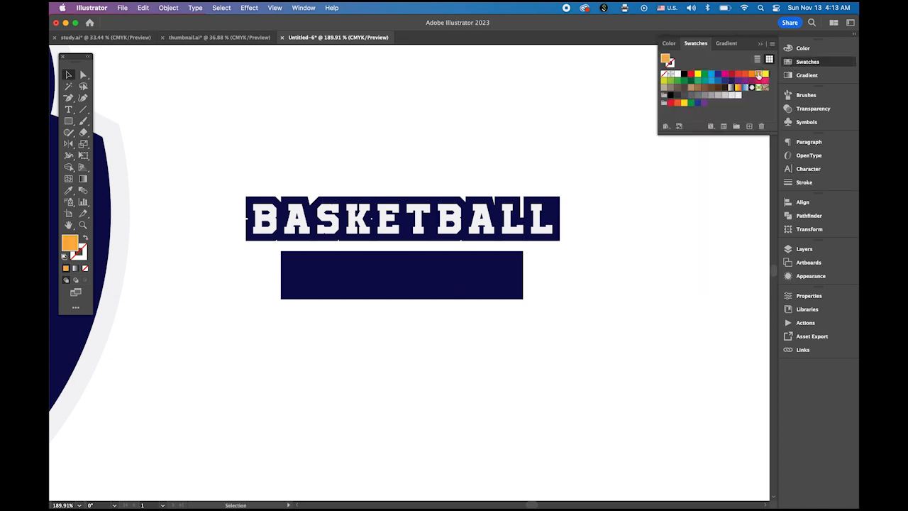
click(387, 266)
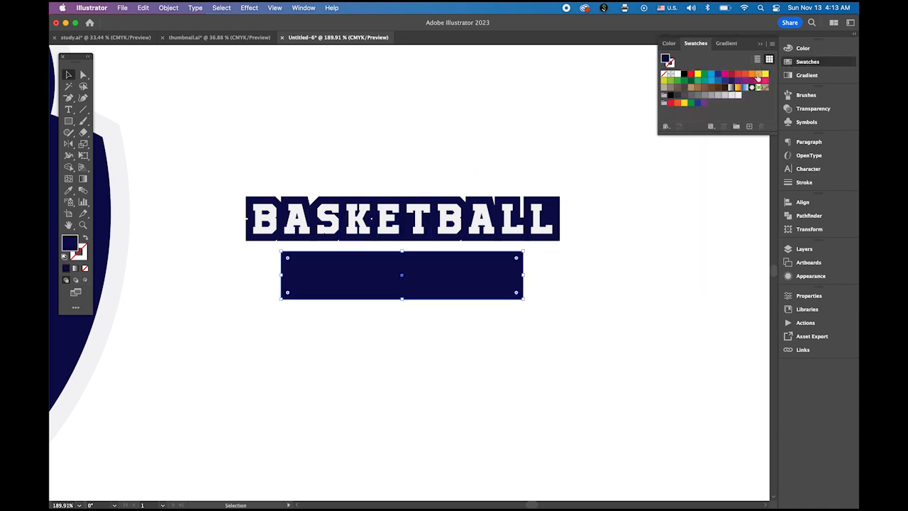
click(758, 74)
click(629, 267)
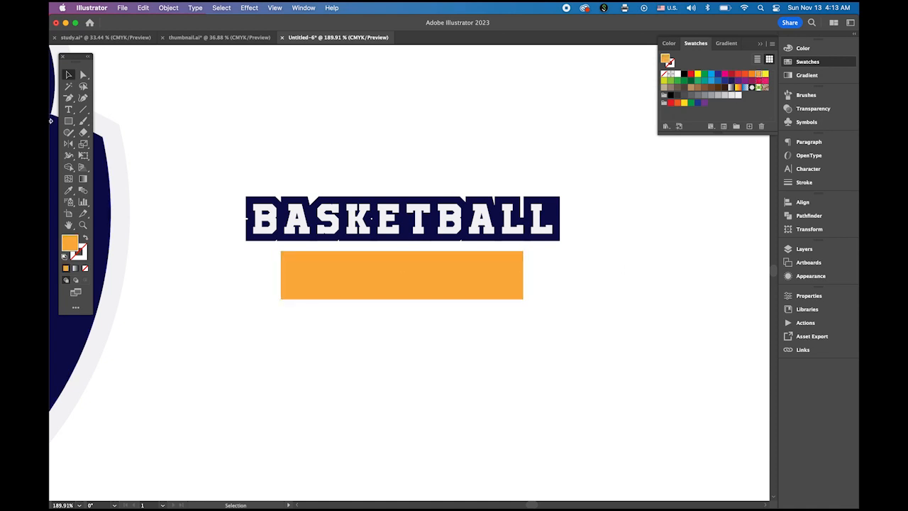
Add the text ONE FOR ALL below the orange rectangle with its tracking set to 0.
click(68, 109)
click(388, 359)
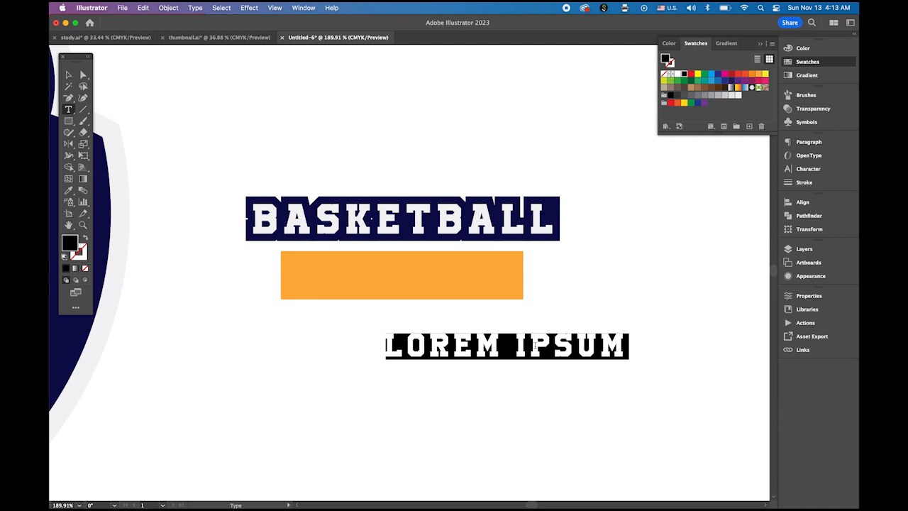
click(803, 174)
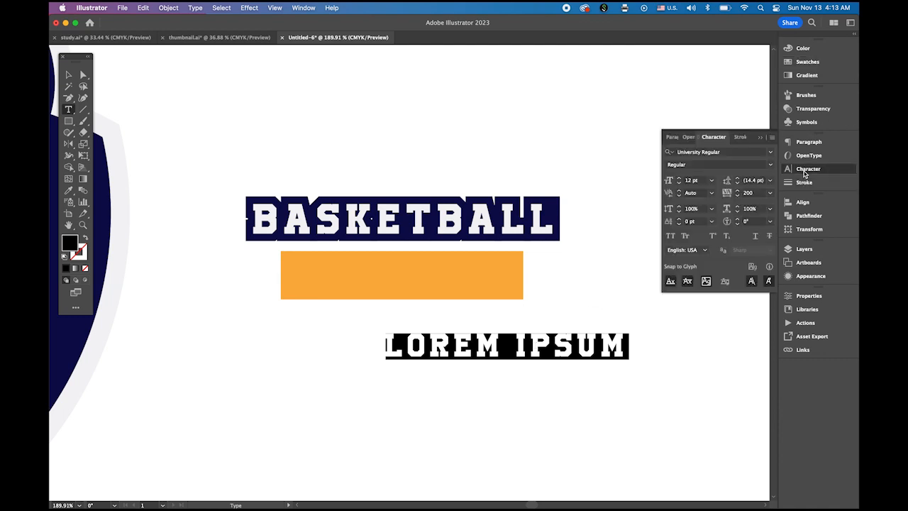
click(767, 193)
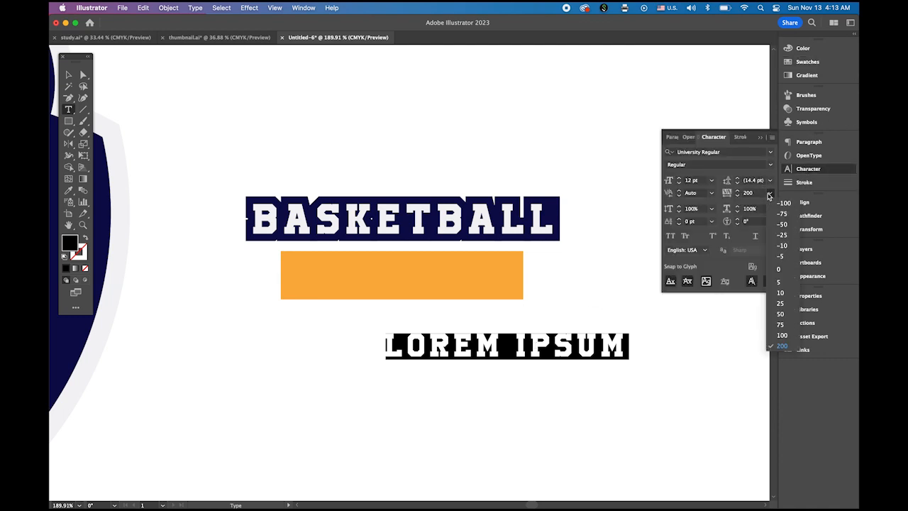
click(784, 270)
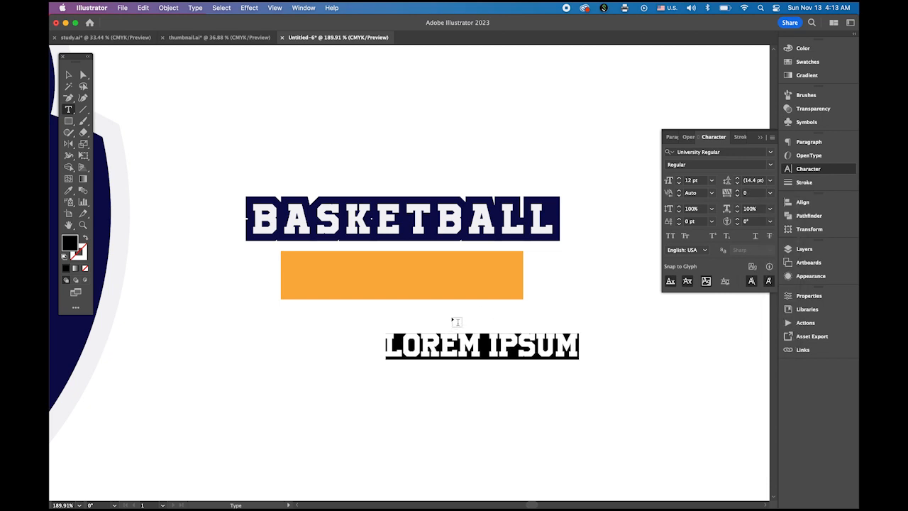
text(ON)
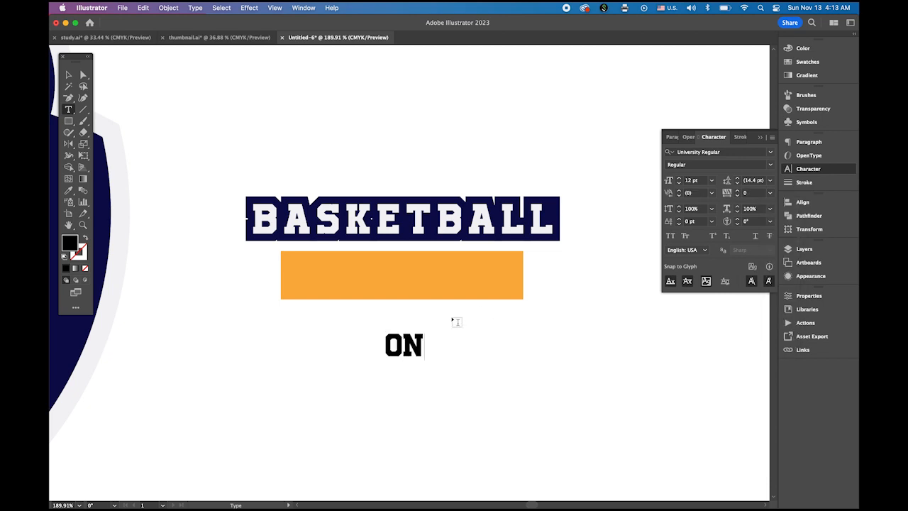
text(E FOR ALL)
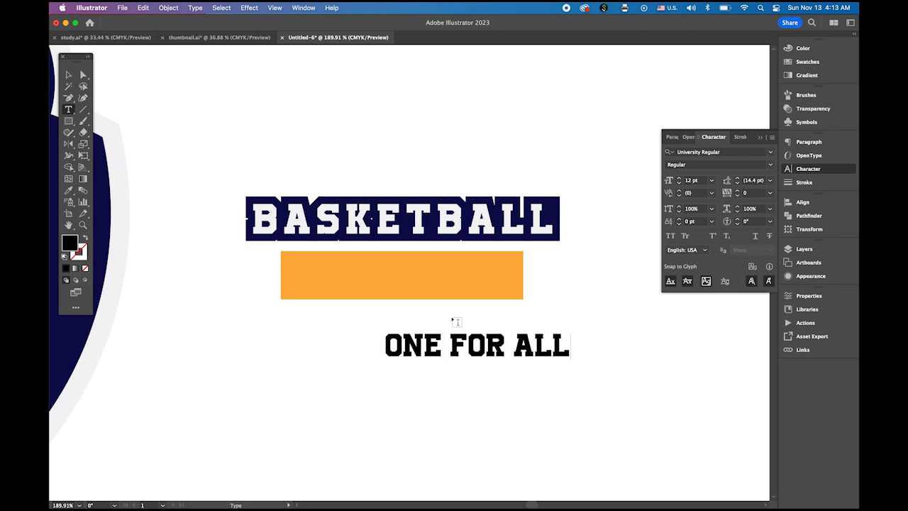
click(67, 74)
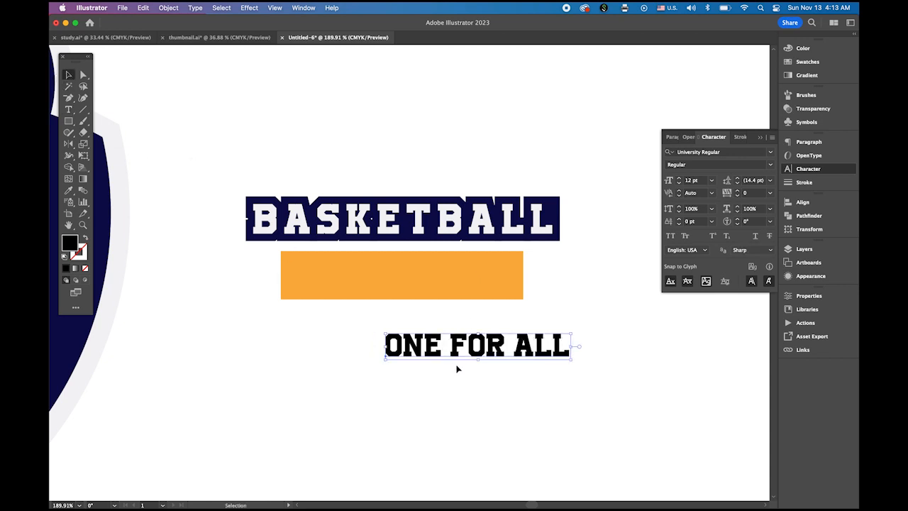
Centre the ONE FOR ALL text on the orange rectangle and colour it white.
drag(458, 346, 391, 275)
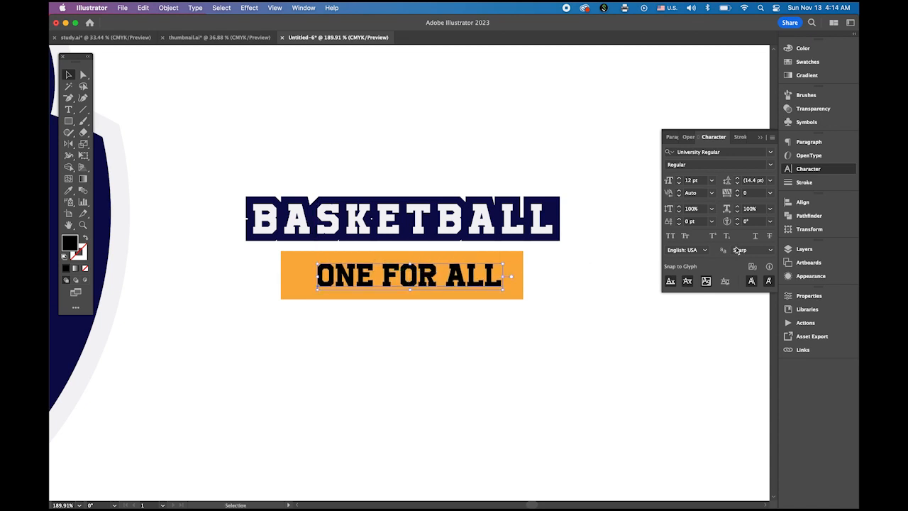
click(807, 62)
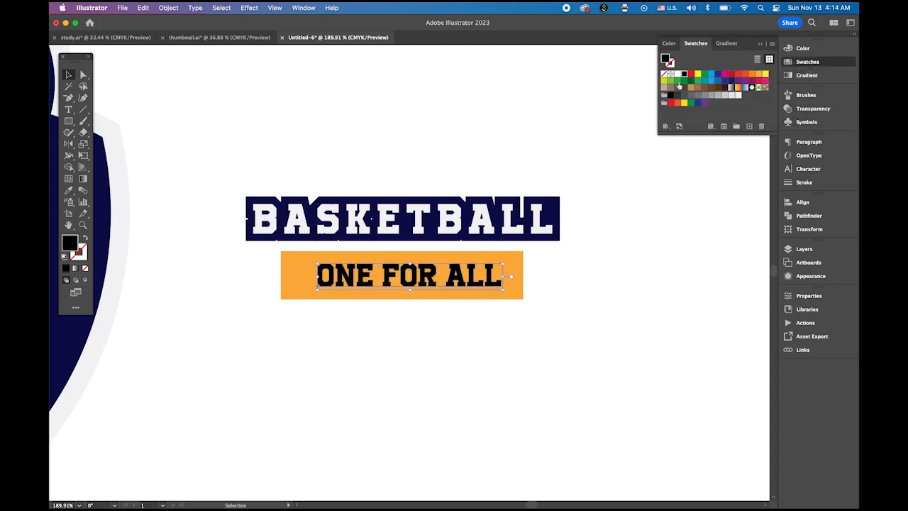
click(677, 74)
click(478, 340)
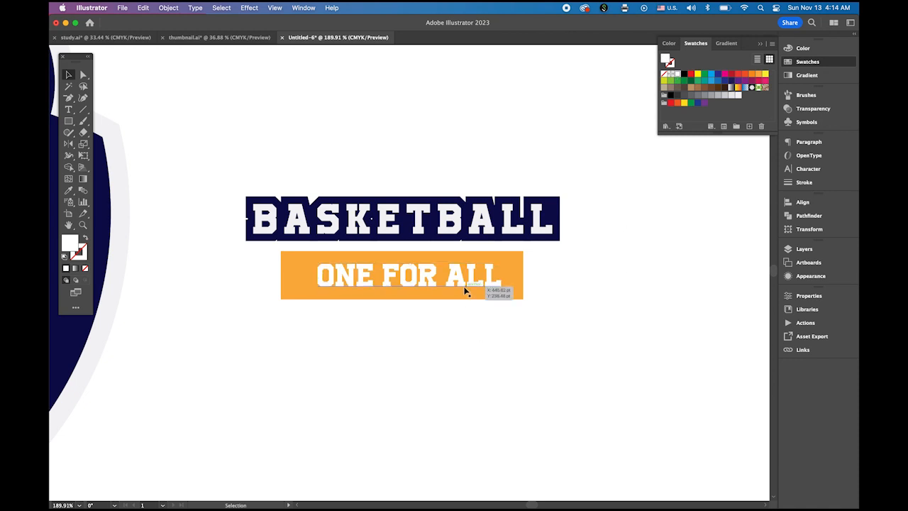
drag(460, 281, 452, 281)
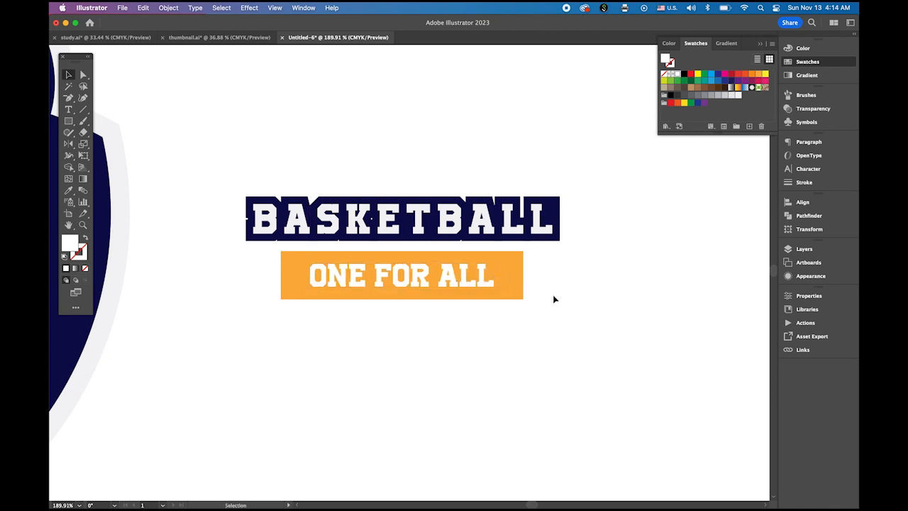
Narrow the orange rectangle from both ends to leave equal small margins beside the ONE FOR ALL text.
click(83, 75)
click(69, 75)
click(288, 285)
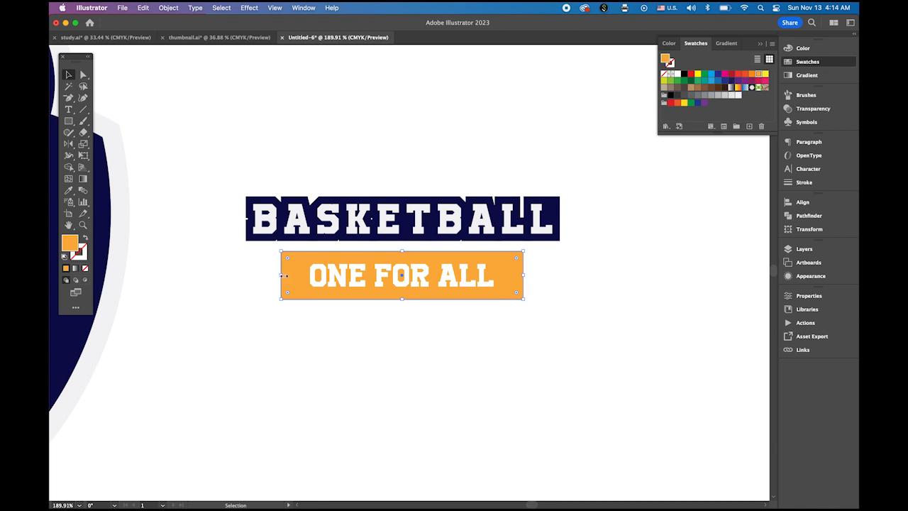
drag(283, 275, 295, 276)
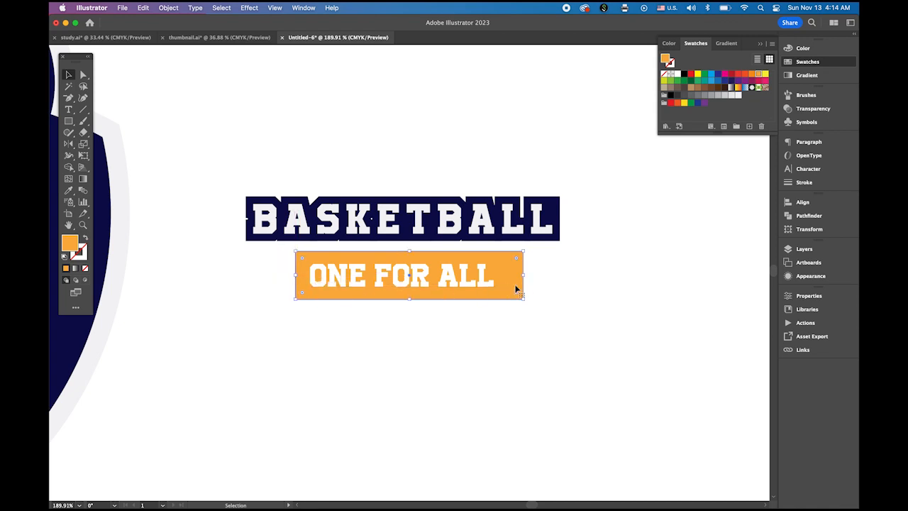
drag(522, 276, 507, 276)
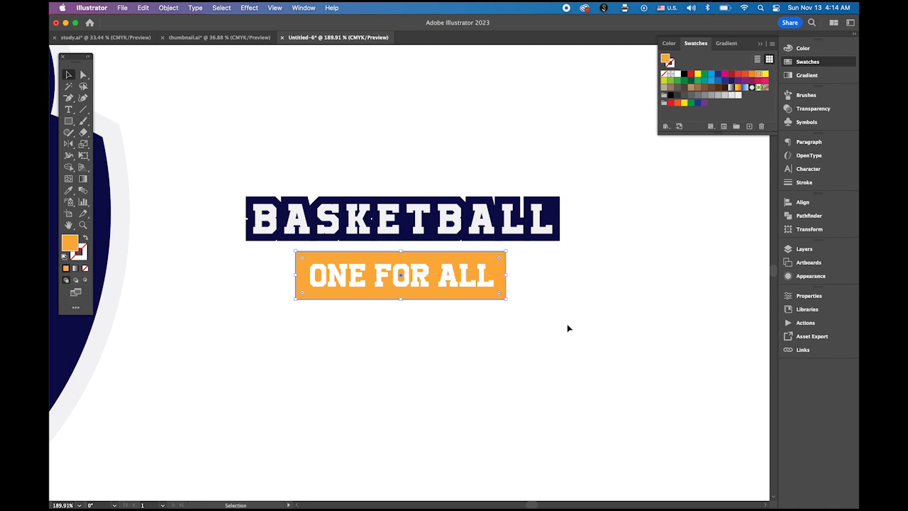
click(566, 324)
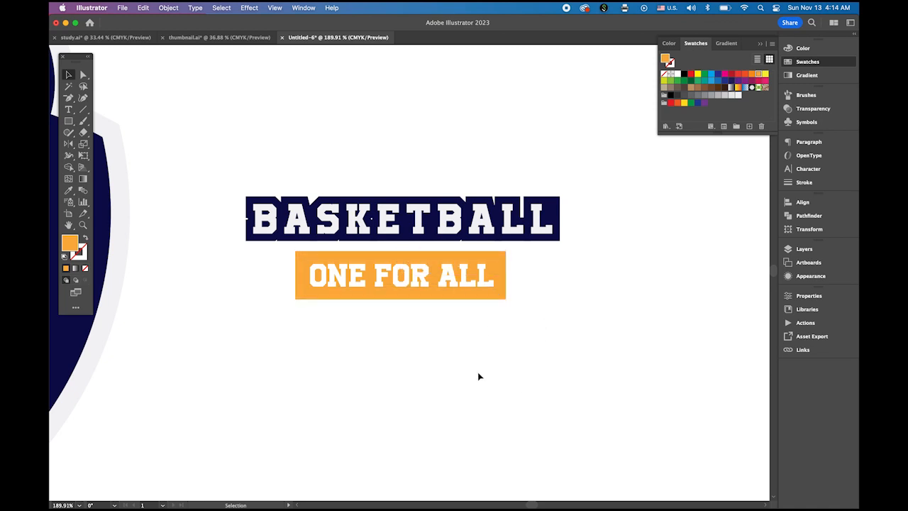
Draw a square as tall as the banner, slightly overlapping its right end, and fill it with the darker orange swatch.
click(452, 296)
drag(461, 266, 578, 330)
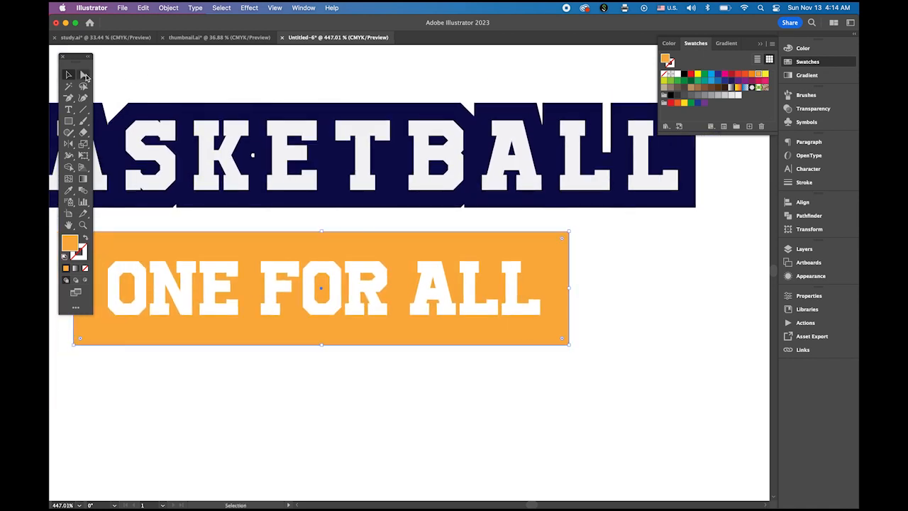
click(68, 121)
drag(555, 232, 654, 346)
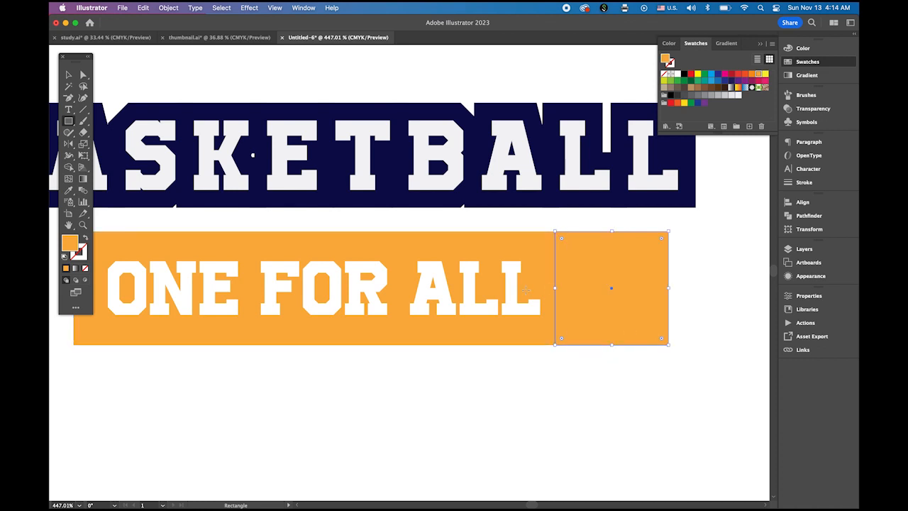
click(68, 74)
click(752, 75)
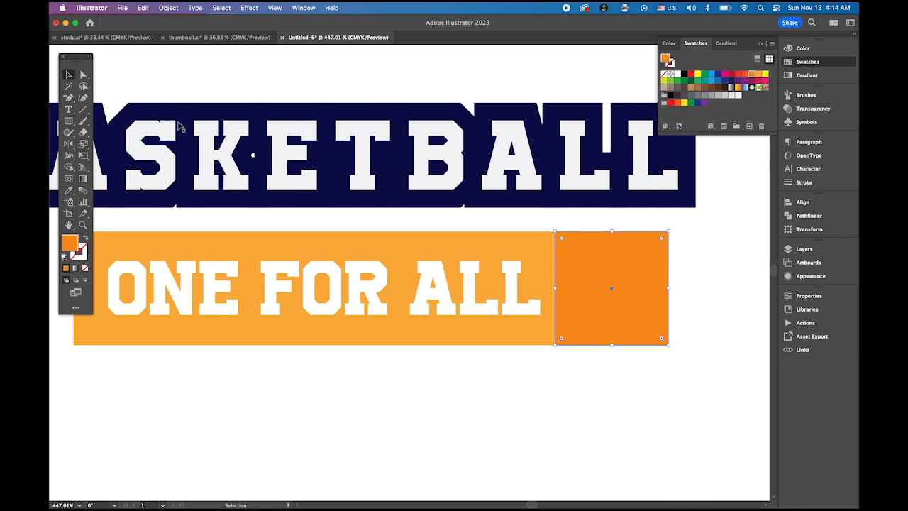
Add an anchor point midway along the square's right edge and shift it inward to cut a ribbon-tail notch.
click(73, 100)
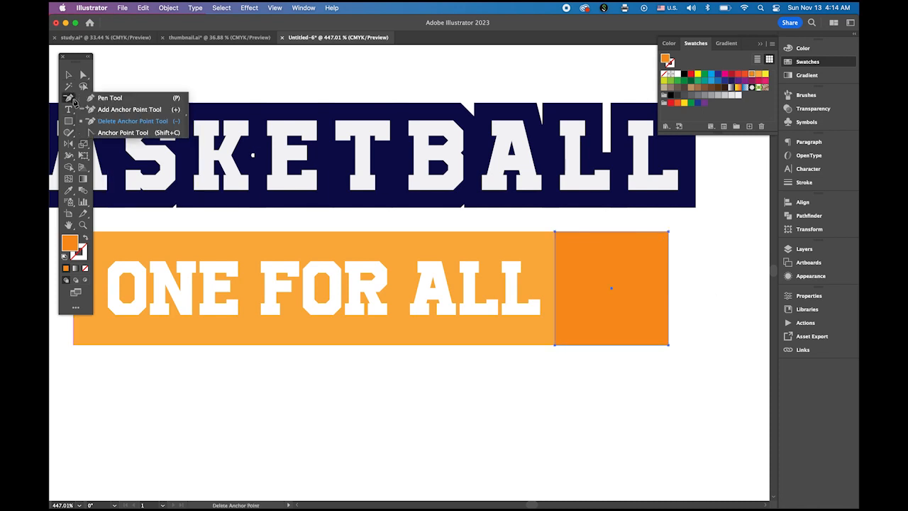
click(104, 110)
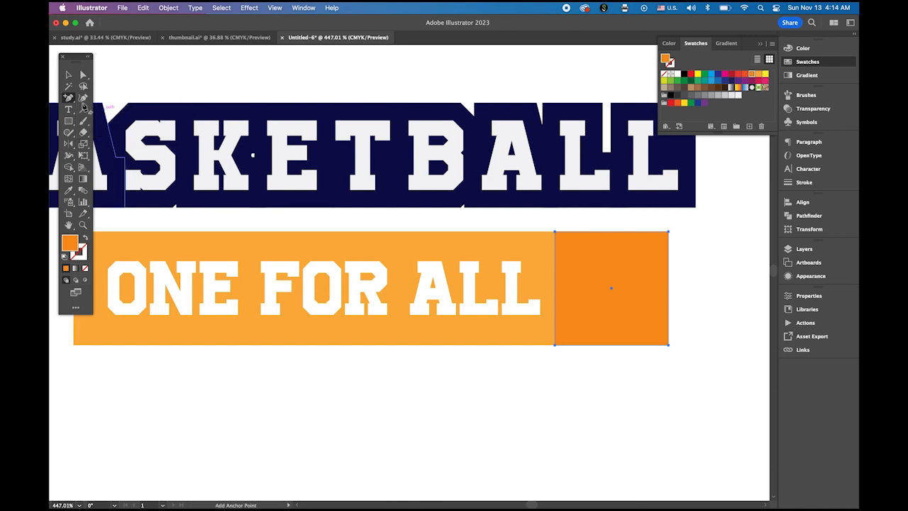
click(668, 288)
key(Left)
key(Left)
key(Left)
key(Left)
key(Left)
key(Left)
key(Left)
key(Left)
key(Left)
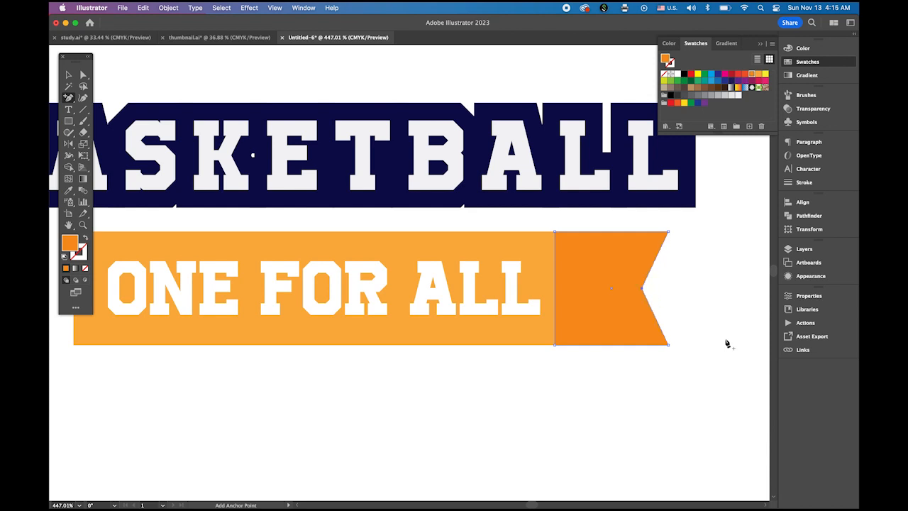
key(v)
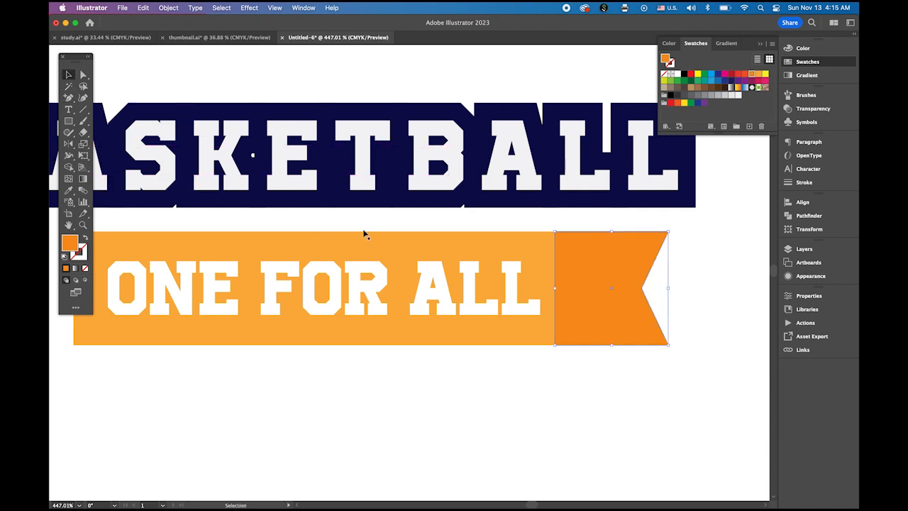
click(712, 344)
Send the ribbon tail to the back and shift it down and inward behind the banner's lower-right corner.
click(641, 320)
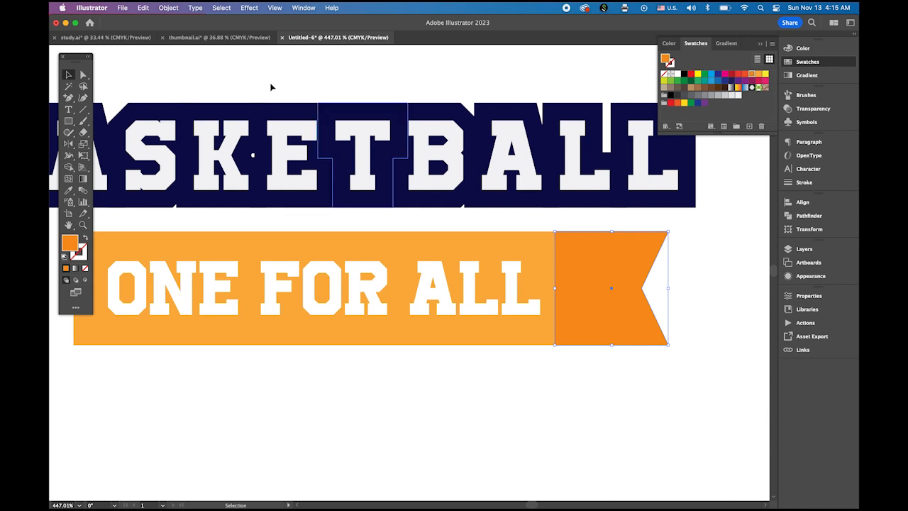
click(175, 7)
mouse_move(185, 33)
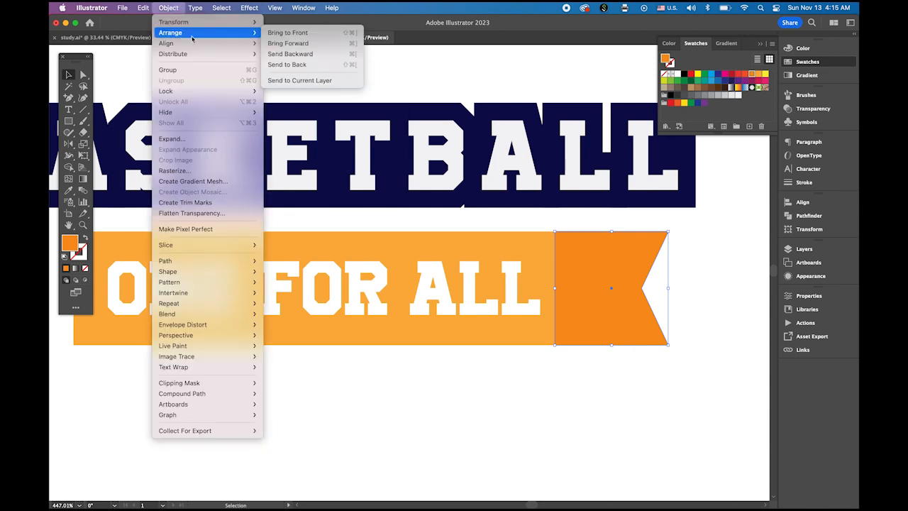
click(312, 66)
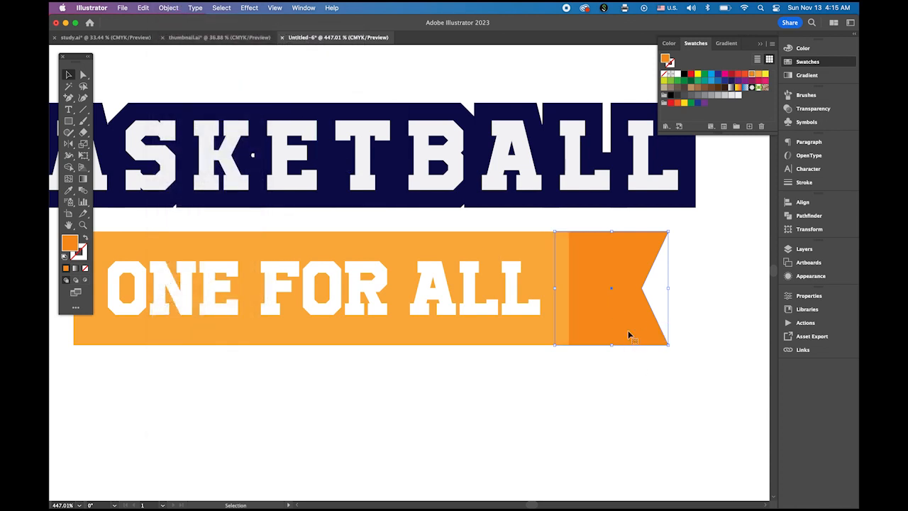
drag(622, 315, 584, 366)
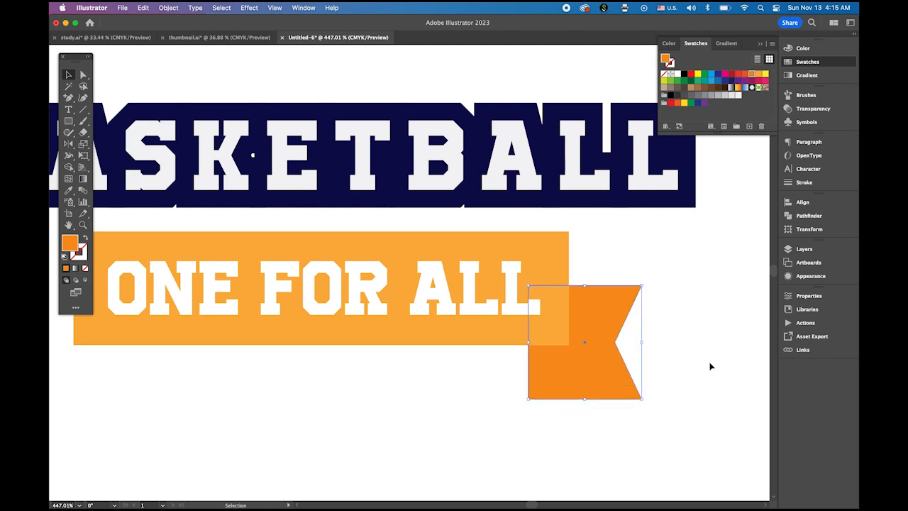
Create a mirrored copy of the ribbon tail by reflecting it across the vertical axis.
click(710, 366)
key(super+space)
drag(652, 370, 627, 333)
scroll(579, 346, down, 2)
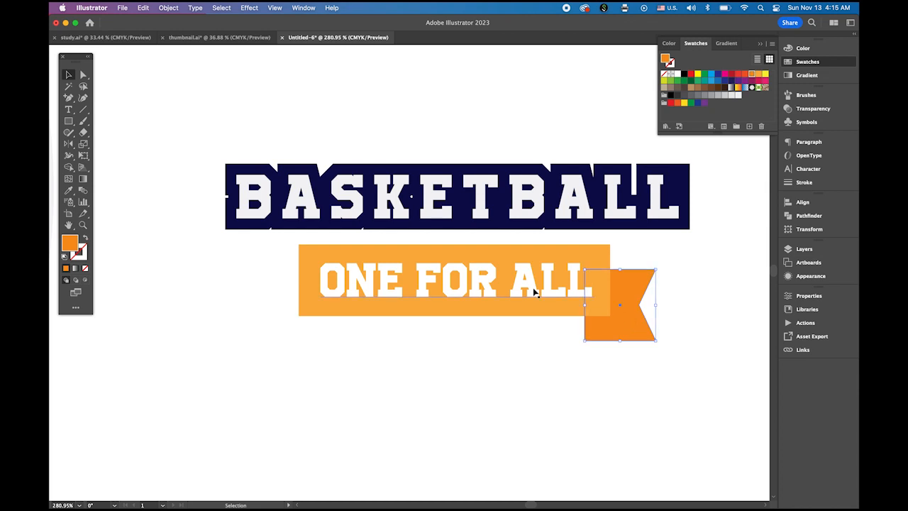
double_click(70, 146)
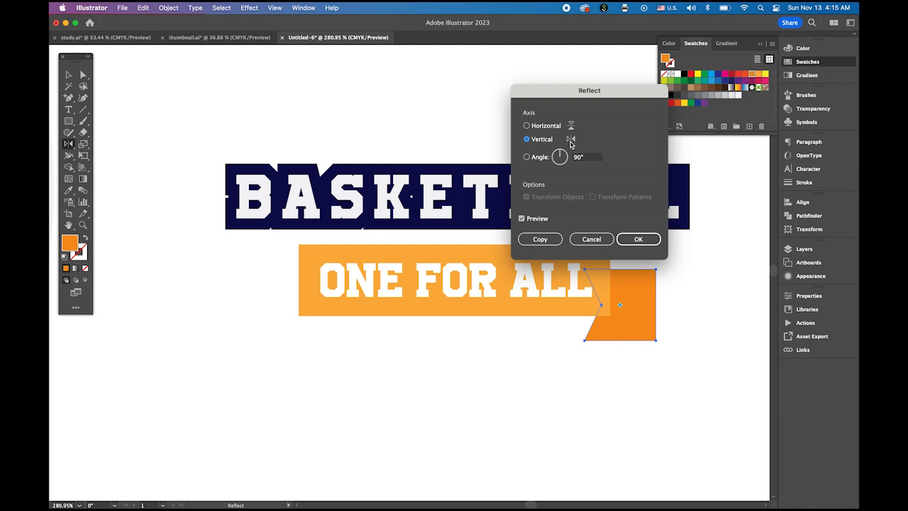
click(543, 240)
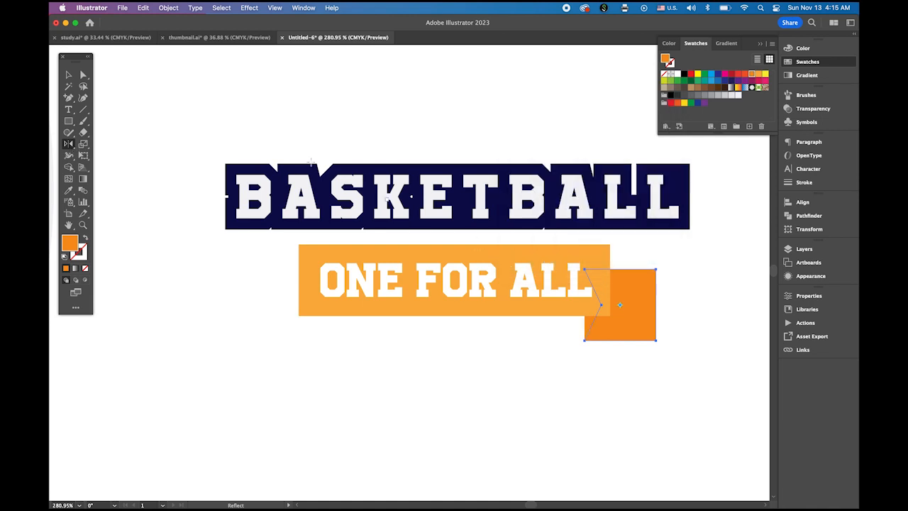
click(68, 75)
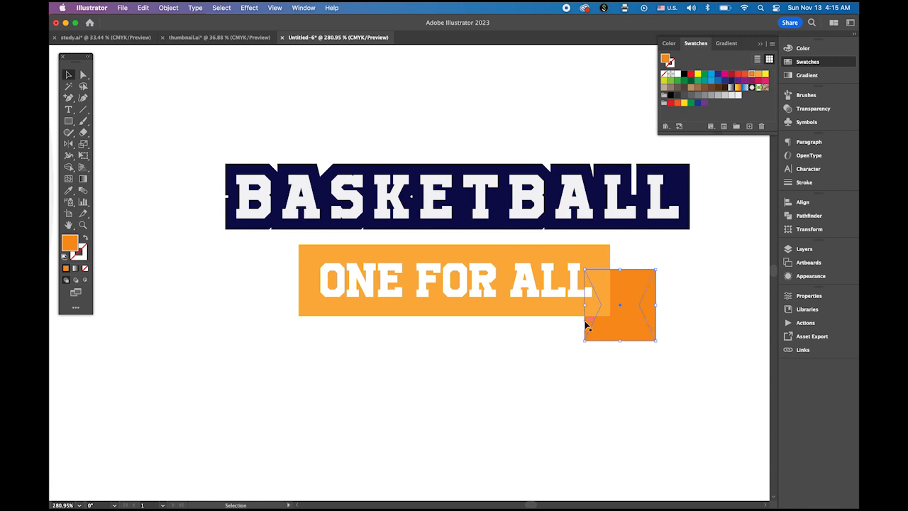
Move the mirrored ribbon tail to the banner's lower-left corner so it sits opposite the other tail.
drag(588, 327, 272, 320)
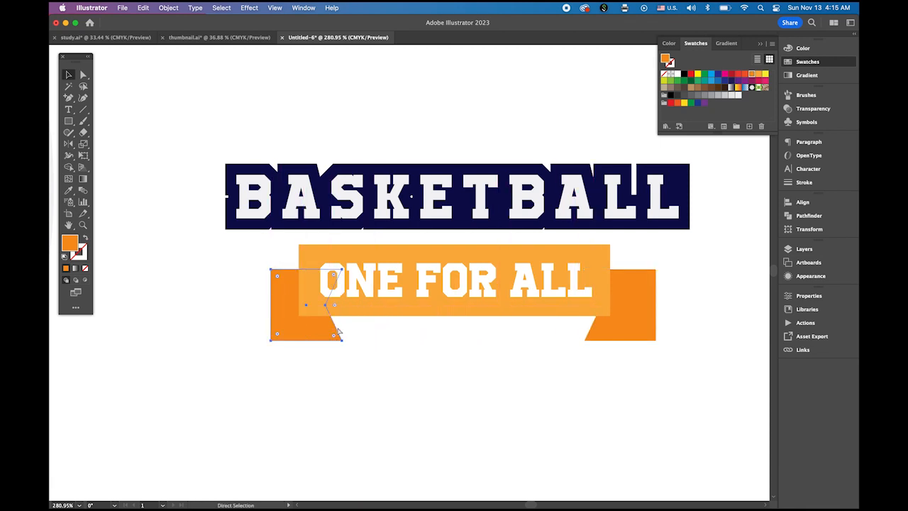
key(ctrl+z)
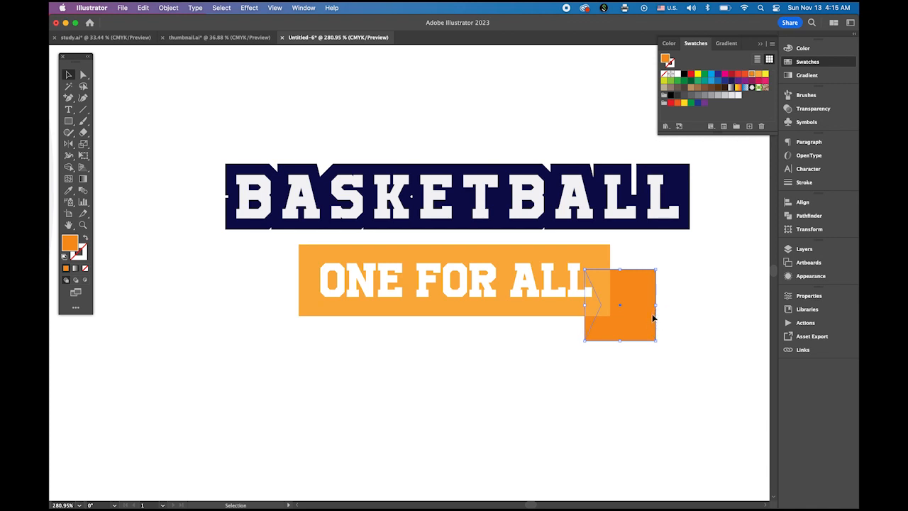
drag(653, 317, 324, 318)
click(431, 394)
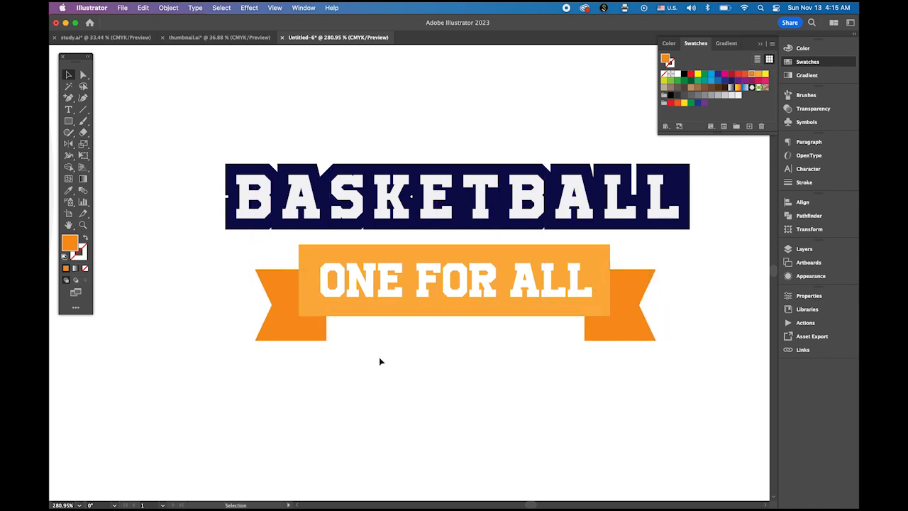
click(287, 322)
shift+click(625, 337)
click(649, 416)
click(304, 329)
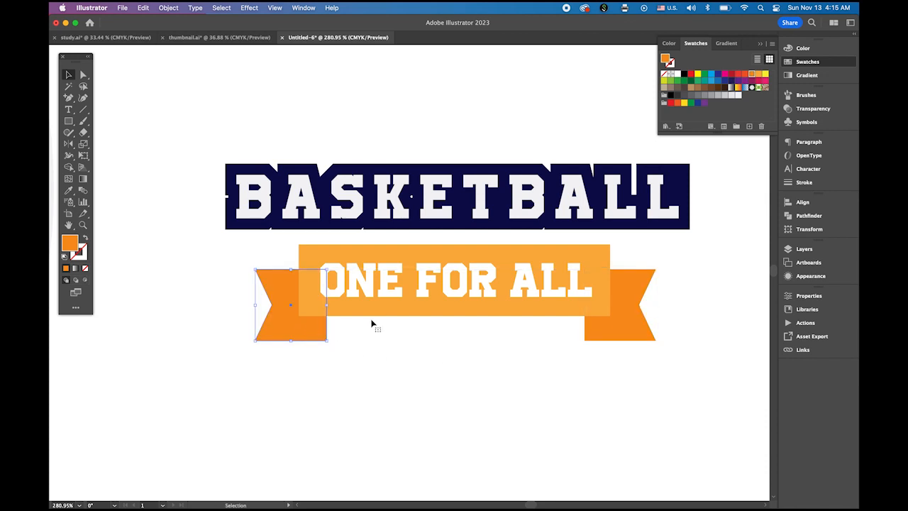
shift+click(398, 310)
shift+click(632, 334)
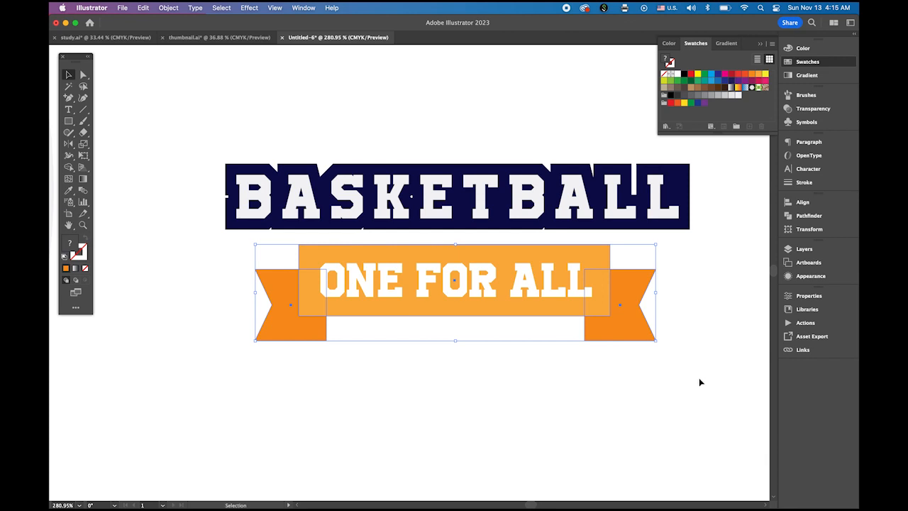
click(706, 307)
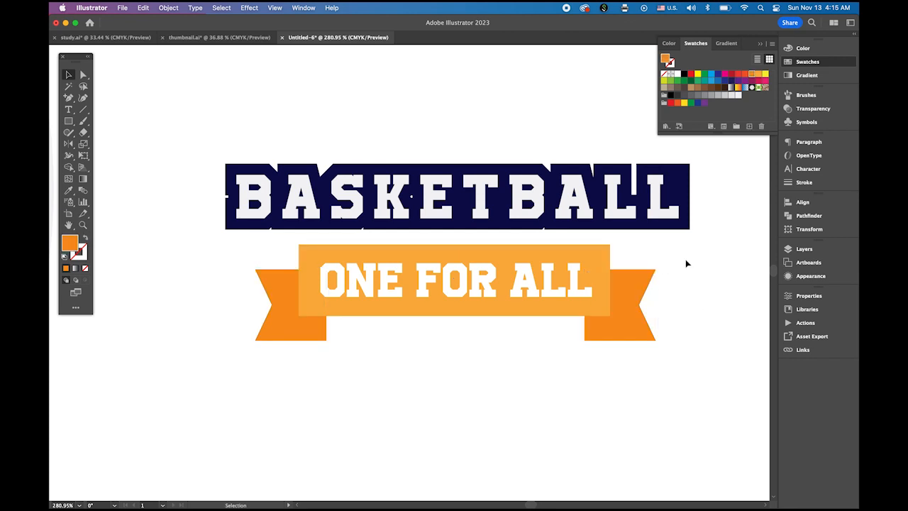
click(685, 213)
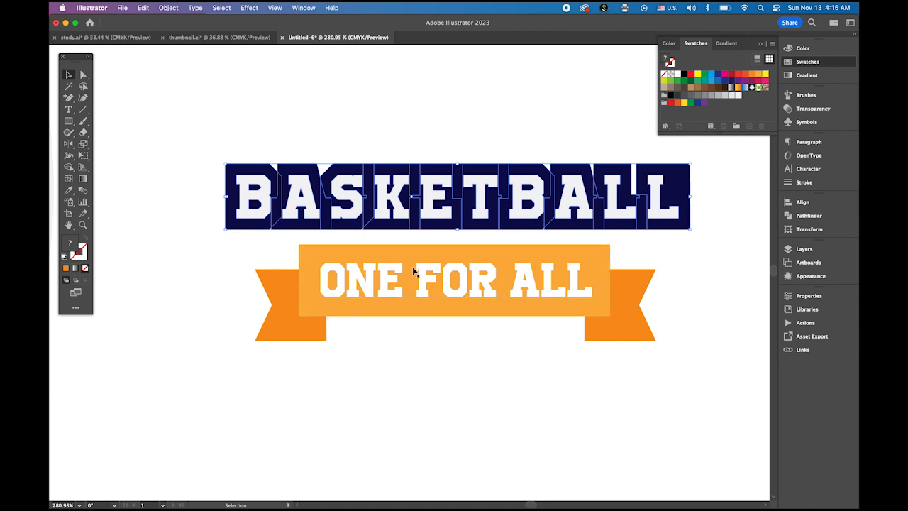
click(264, 138)
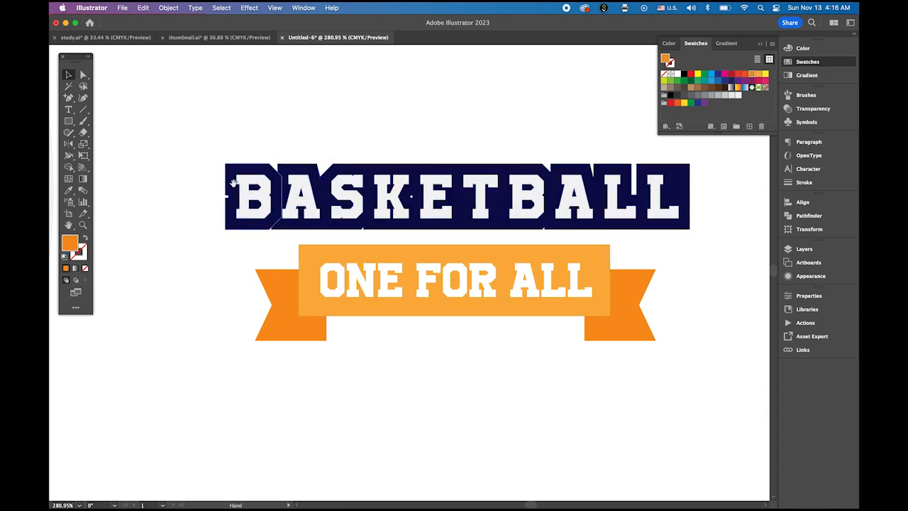
Copy the hex code 0c0b4e from the fill of the dark blue shield.
drag(234, 185, 257, 171)
drag(219, 132, 532, 284)
click(225, 240)
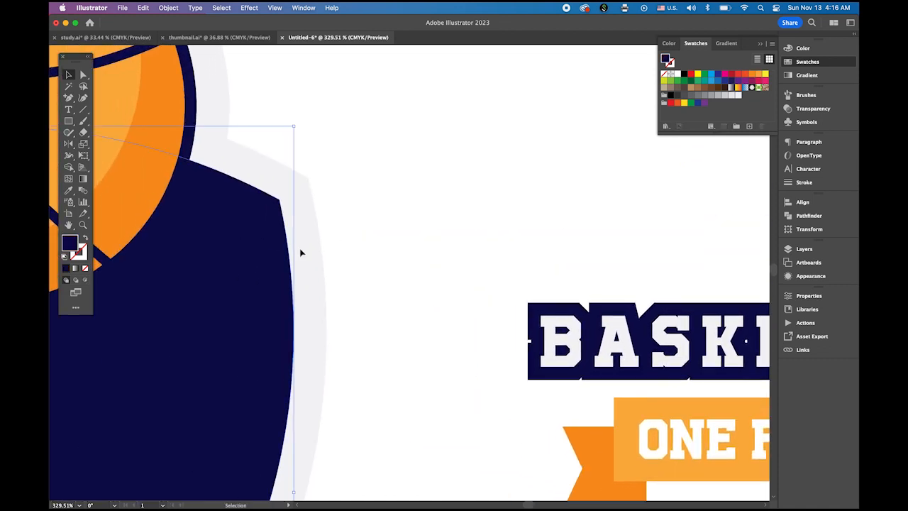
double_click(70, 246)
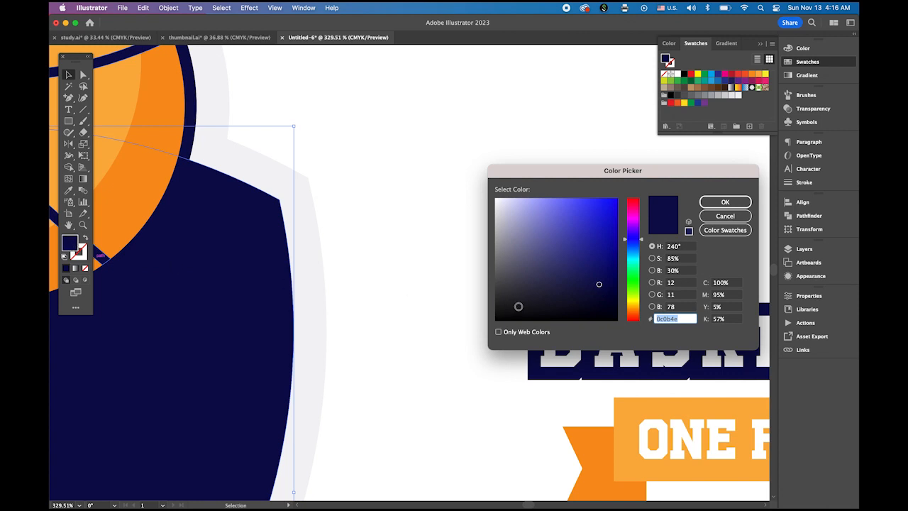
click(682, 319)
drag(683, 319, 624, 317)
click(735, 205)
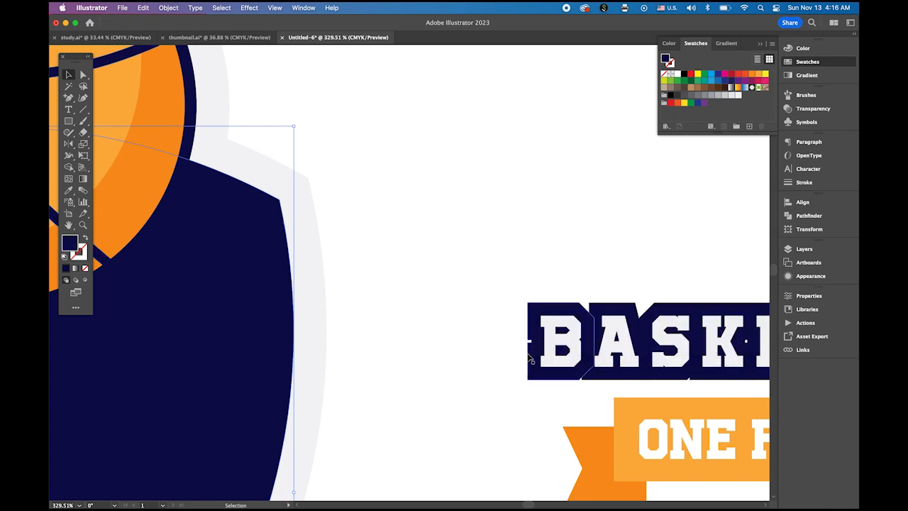
Give the banner rectangle and both ribbon tails a dark blue stroke using the copied hex code 0c0b4e.
scroll(419, 306, down, 5)
scroll(419, 306, right, 5)
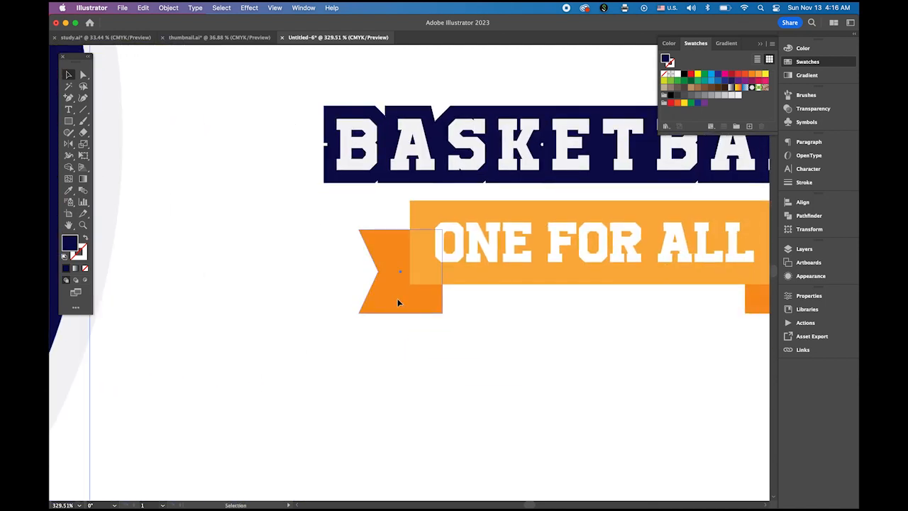
click(397, 303)
shift+click(491, 283)
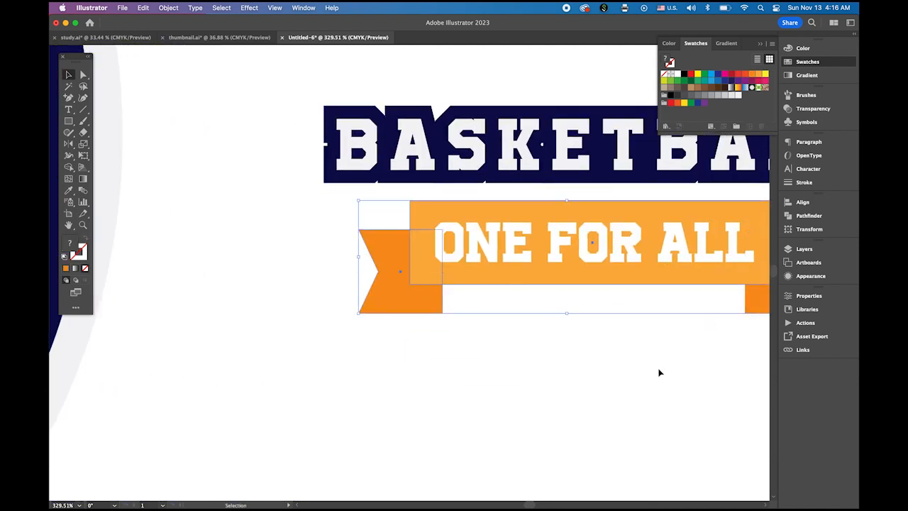
scroll(494, 322, right, 5)
scroll(495, 322, down, 2)
shift+click(649, 264)
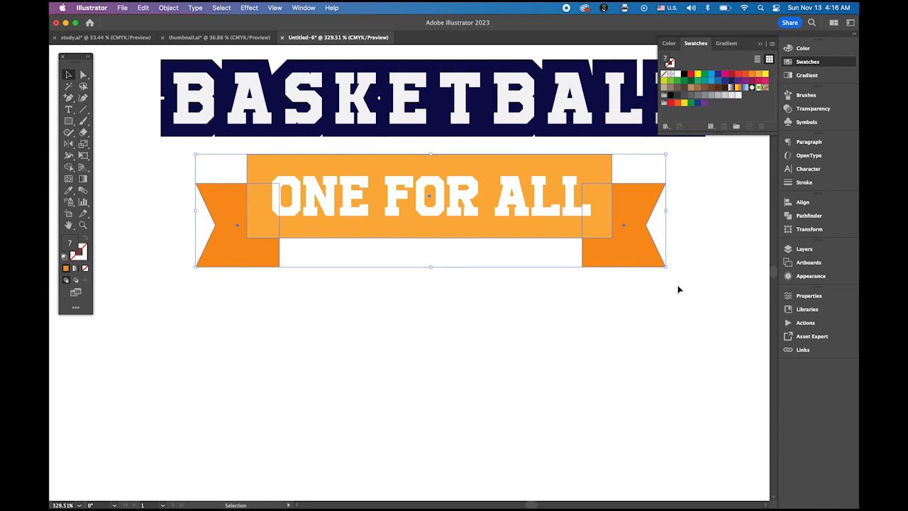
click(81, 259)
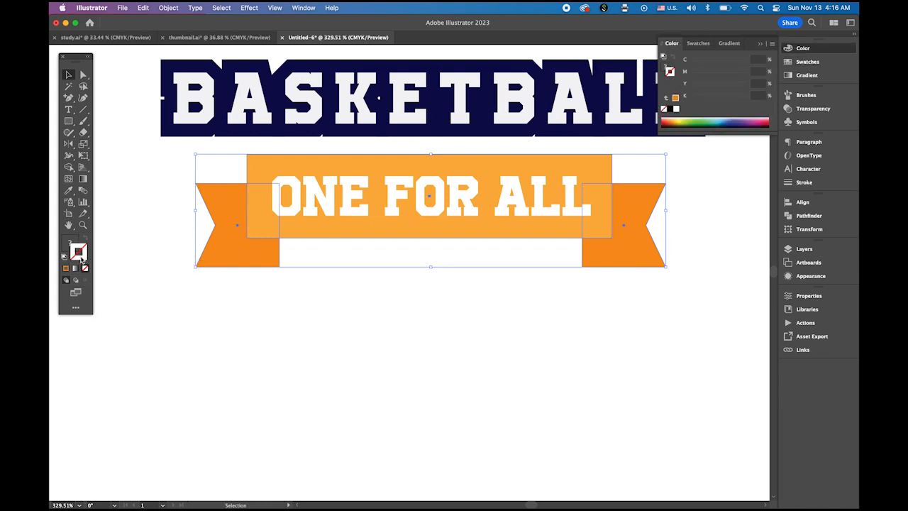
double_click(81, 261)
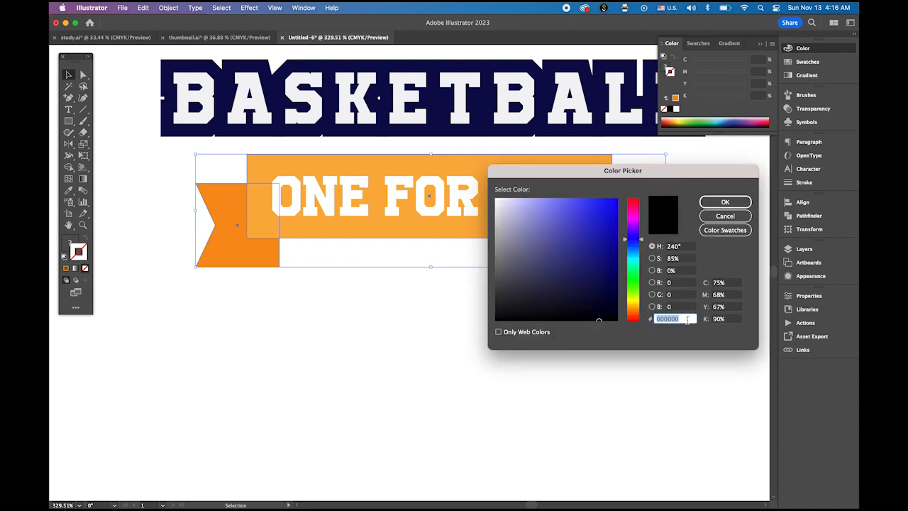
key(super+v)
click(731, 206)
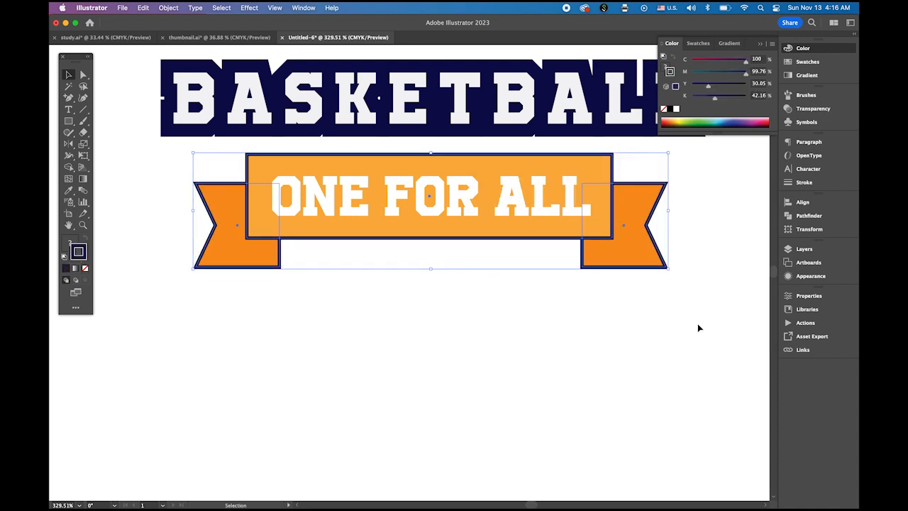
Set the stroke weight of the banner and ribbon tails to 3 pt.
click(803, 182)
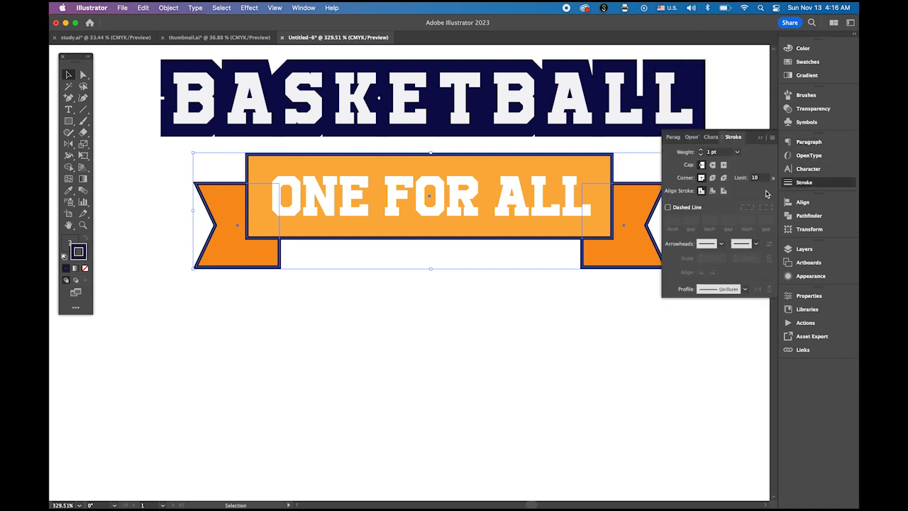
click(700, 149)
click(700, 150)
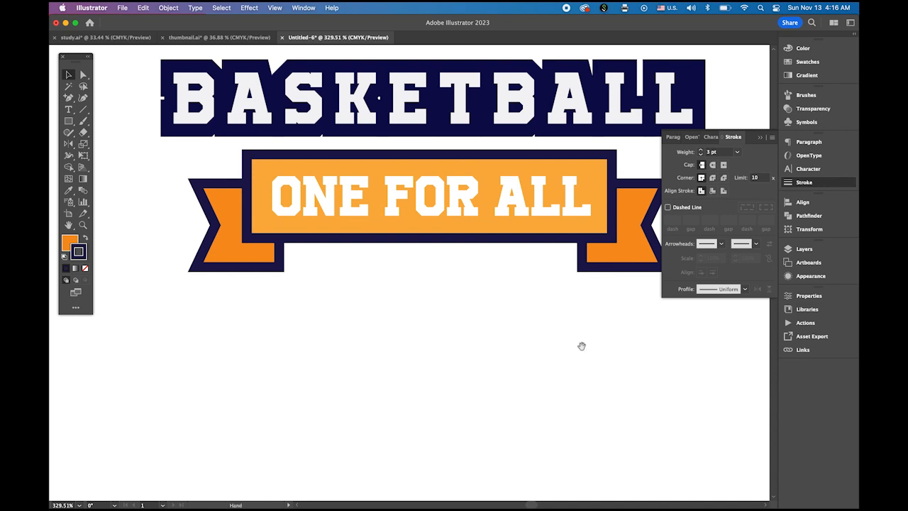
scroll(582, 344, down, 5)
drag(570, 380, 522, 368)
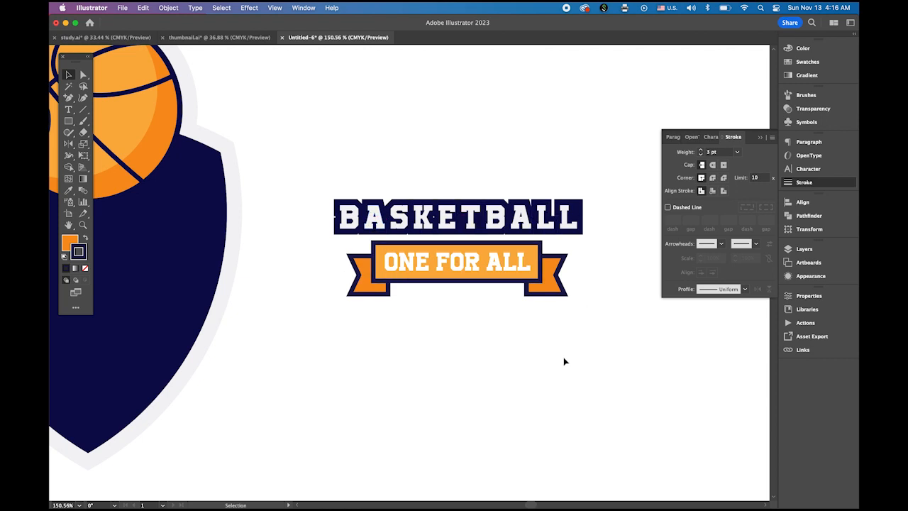
Convert the ONE FOR ALL text to outlines.
click(466, 261)
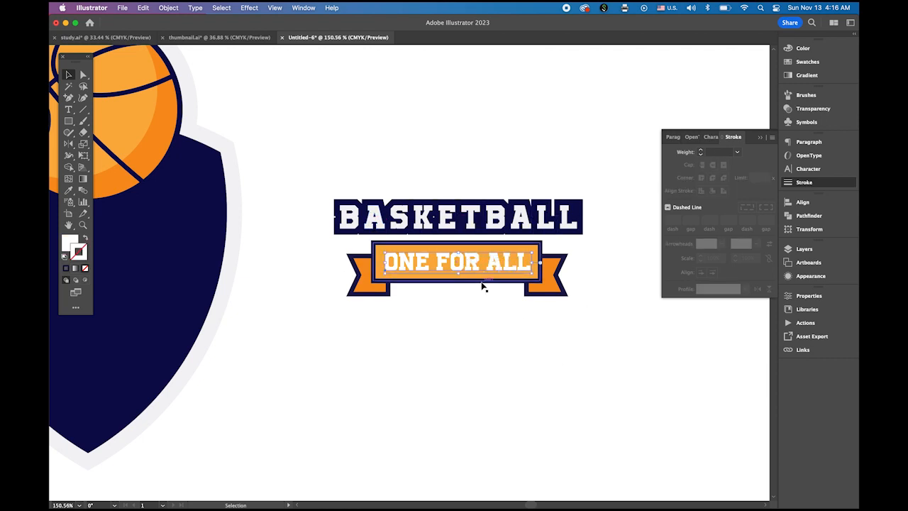
click(195, 8)
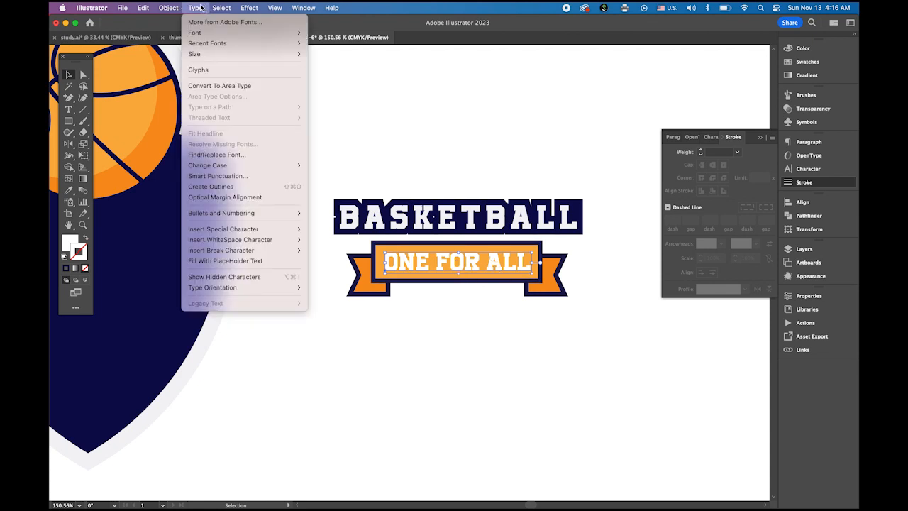
click(213, 186)
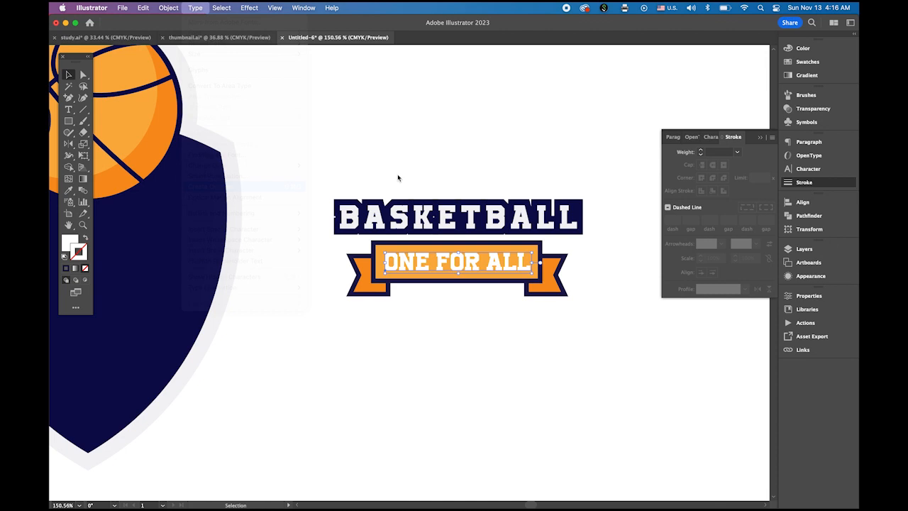
click(441, 157)
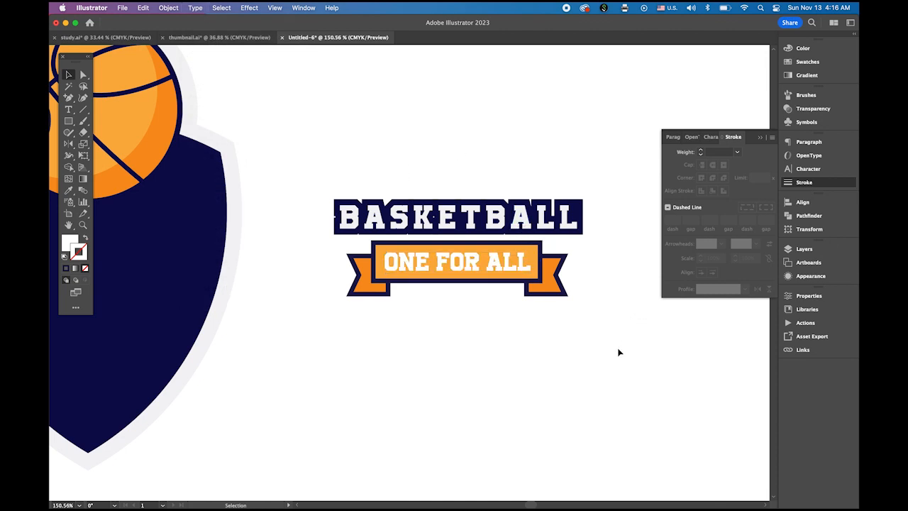
Duplicate the BASKETBALL lettering and ribbon banner below the originals and unite the copy with Pathfinder.
drag(318, 162, 646, 344)
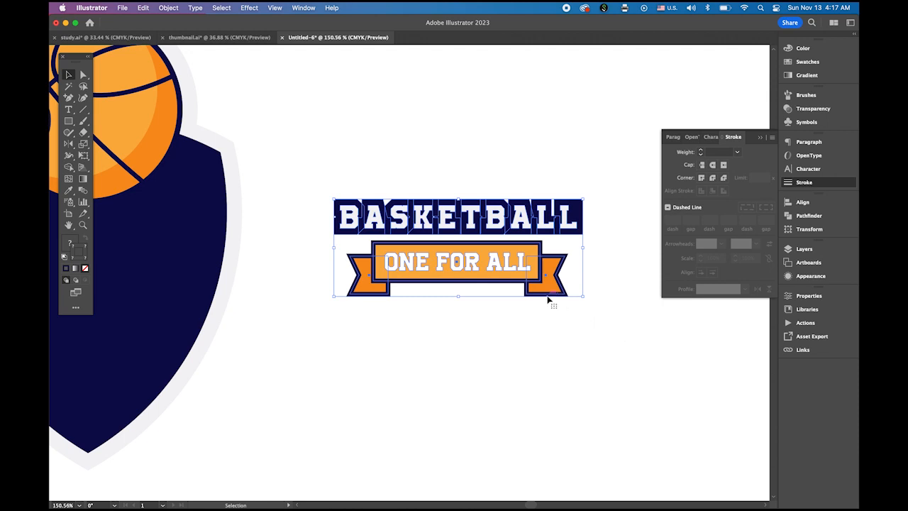
drag(515, 254, 539, 403)
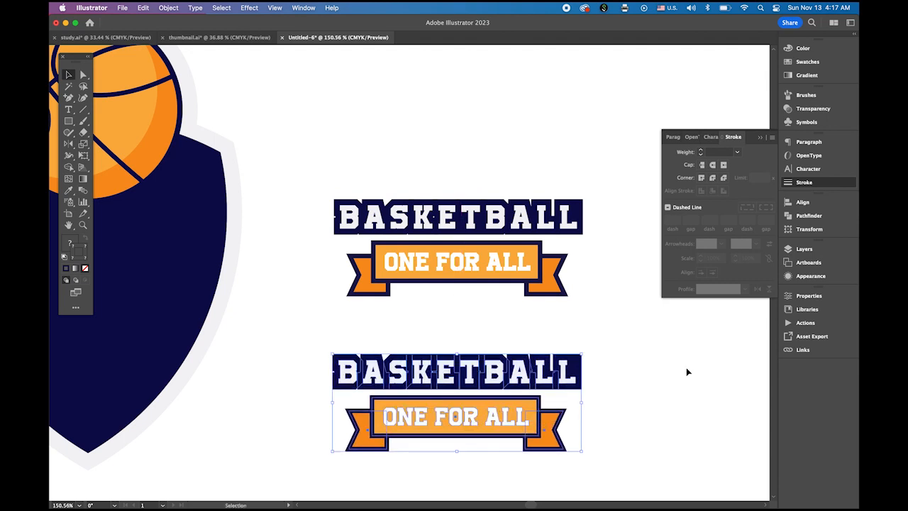
click(808, 215)
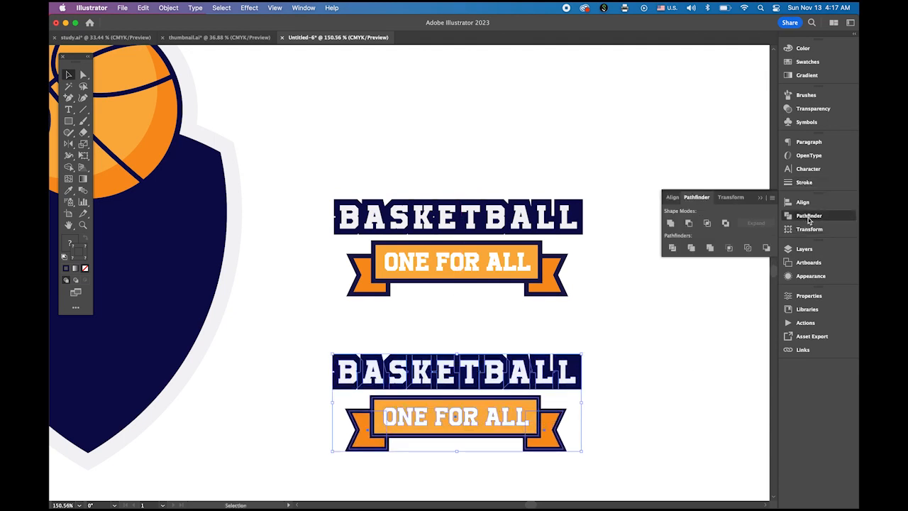
click(670, 224)
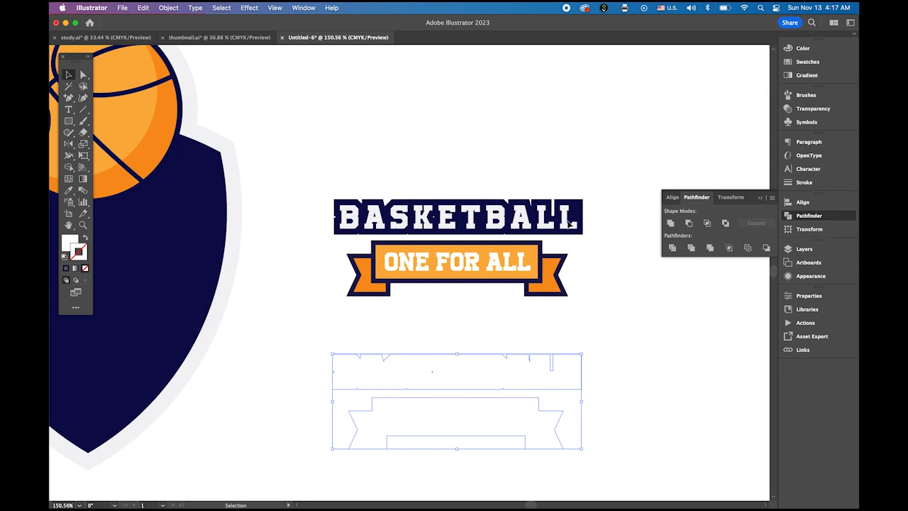
Offset the united copy's path outward by 10 pt with miter joins and a miter limit of 4.
click(161, 7)
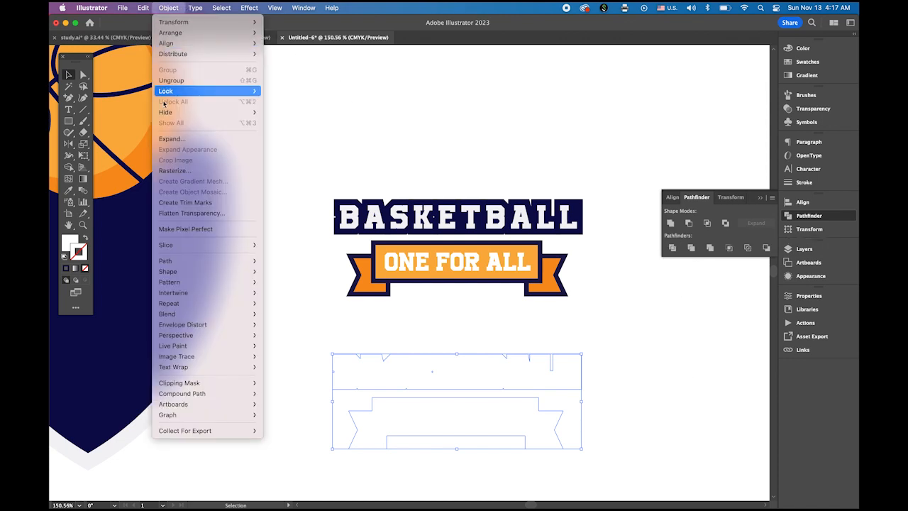
mouse_move(190, 264)
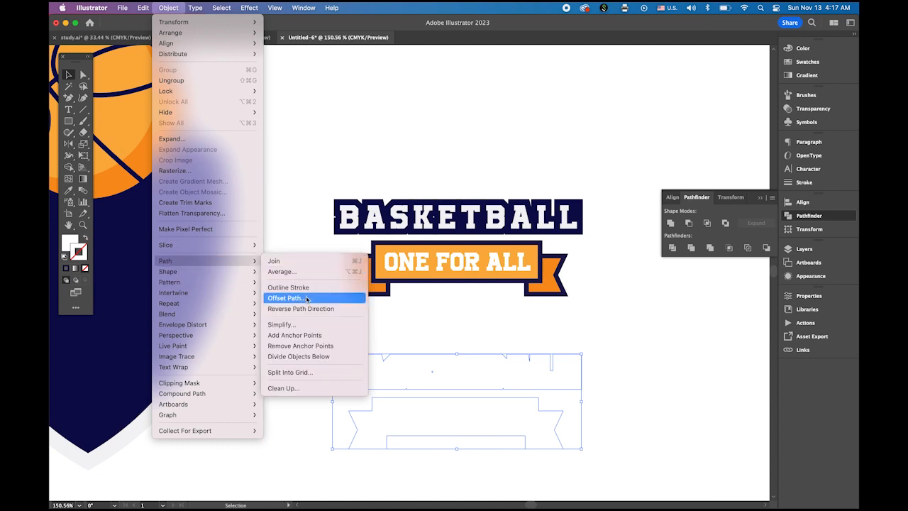
click(307, 297)
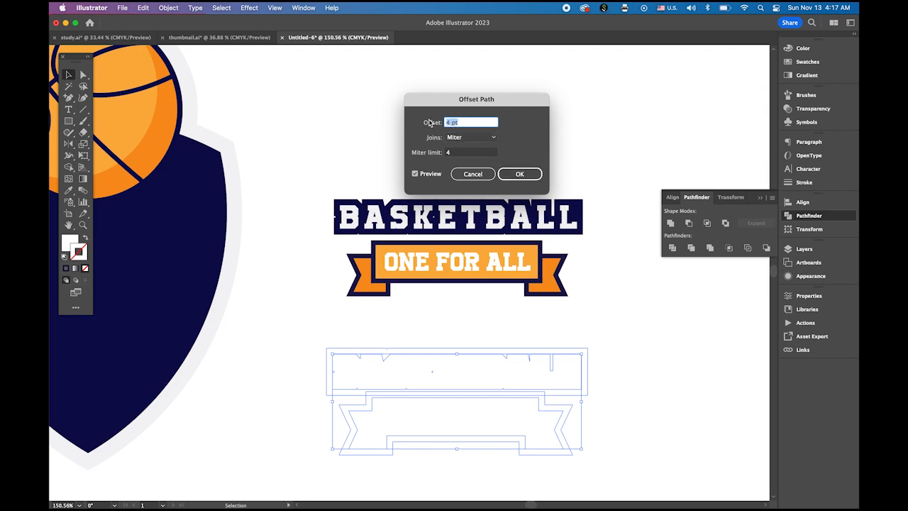
text(10)
click(462, 151)
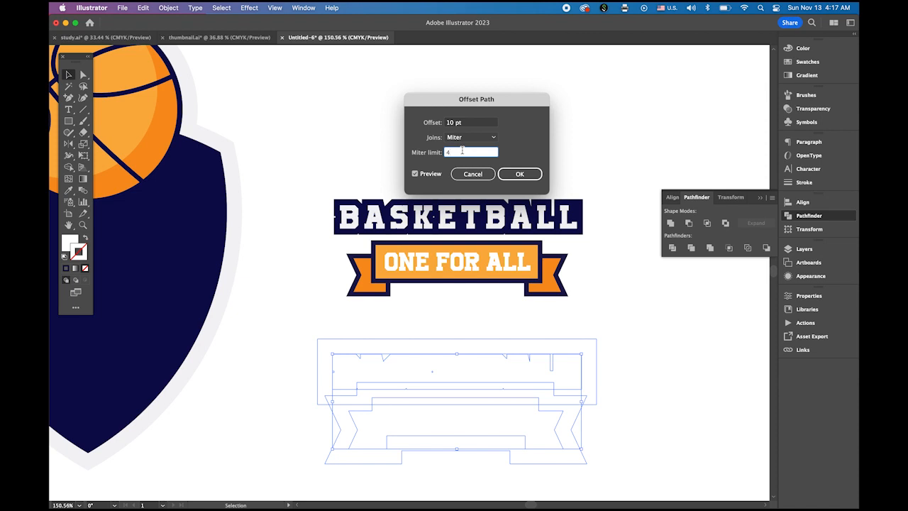
click(522, 177)
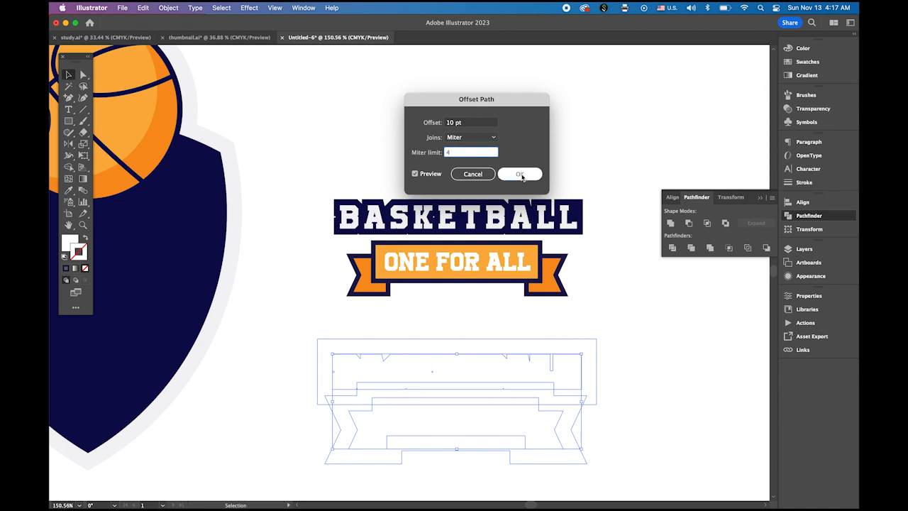
click(521, 176)
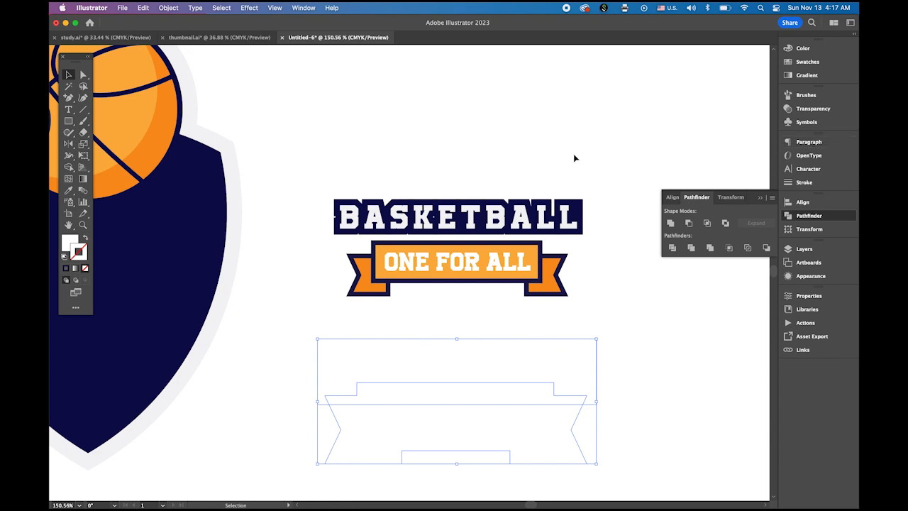
Fill the offset outline with light gray and unite it with the inner shape into one solid backing.
click(70, 241)
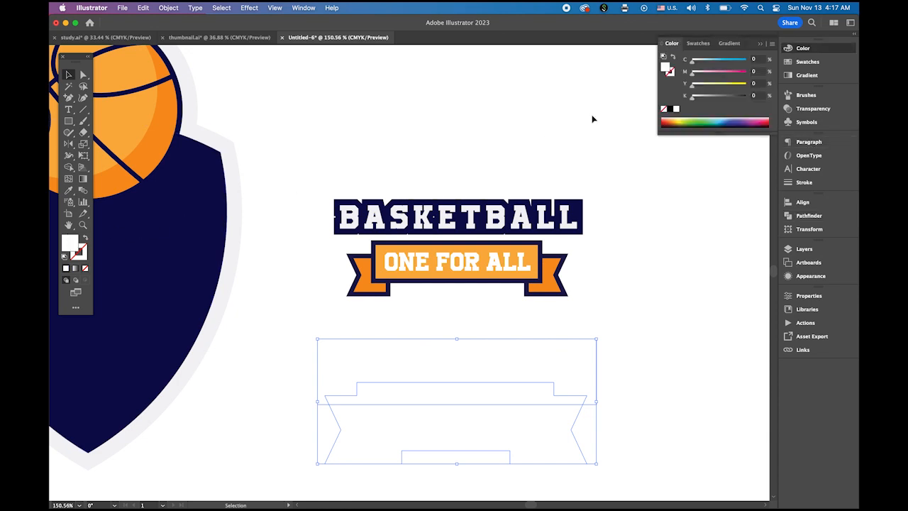
click(807, 64)
click(738, 95)
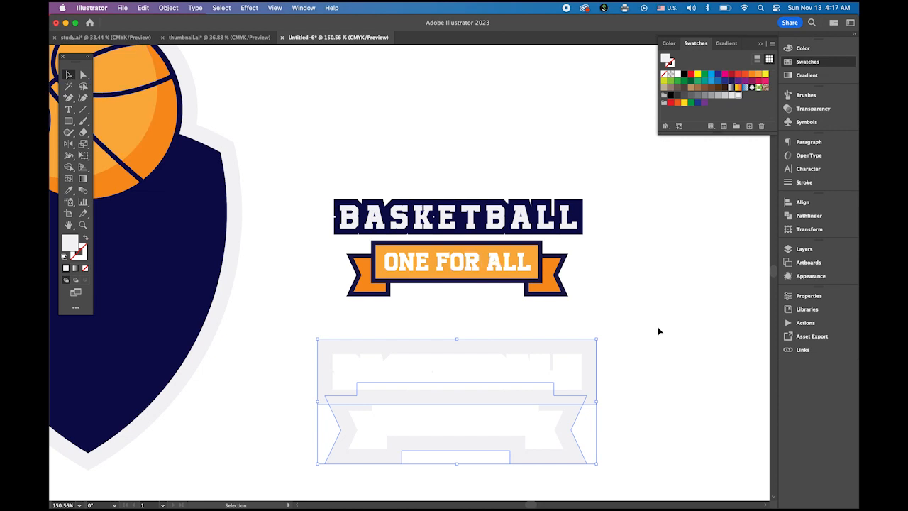
drag(659, 323, 426, 434)
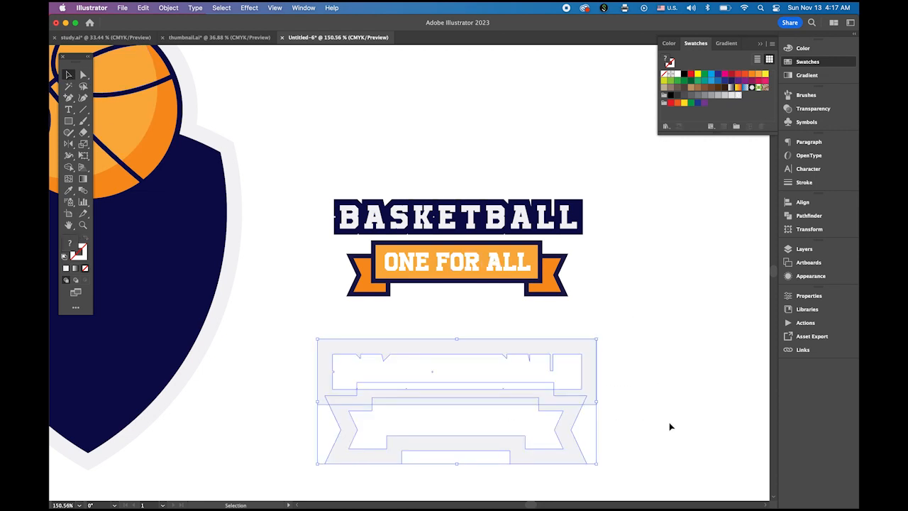
click(809, 216)
click(670, 222)
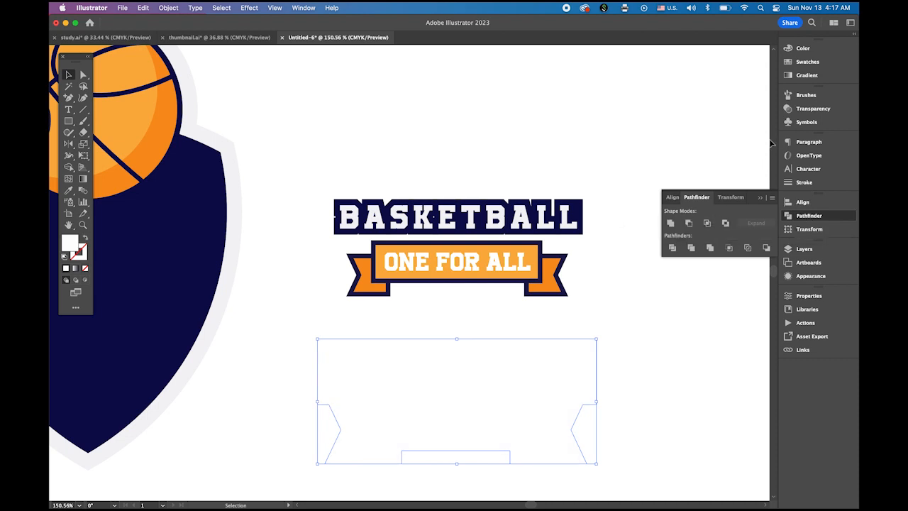
Fill the united backing shape with the lightest gray swatch.
click(815, 62)
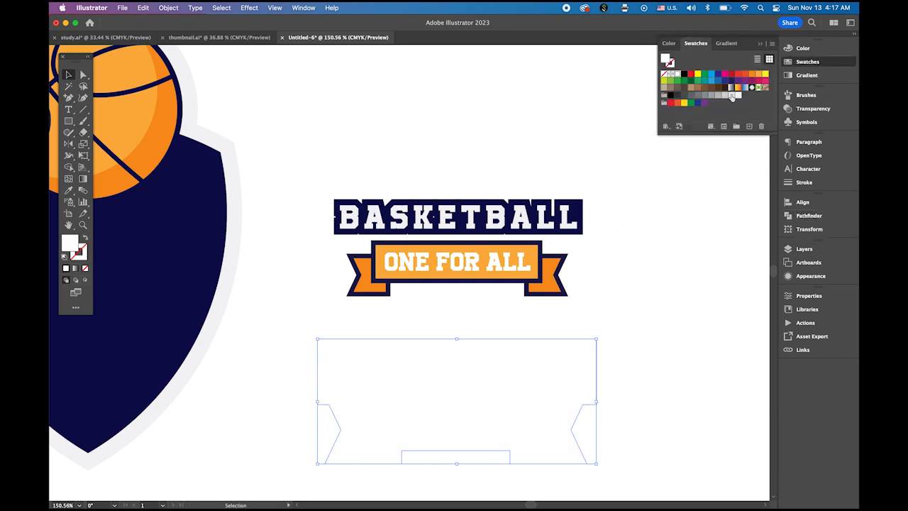
click(732, 97)
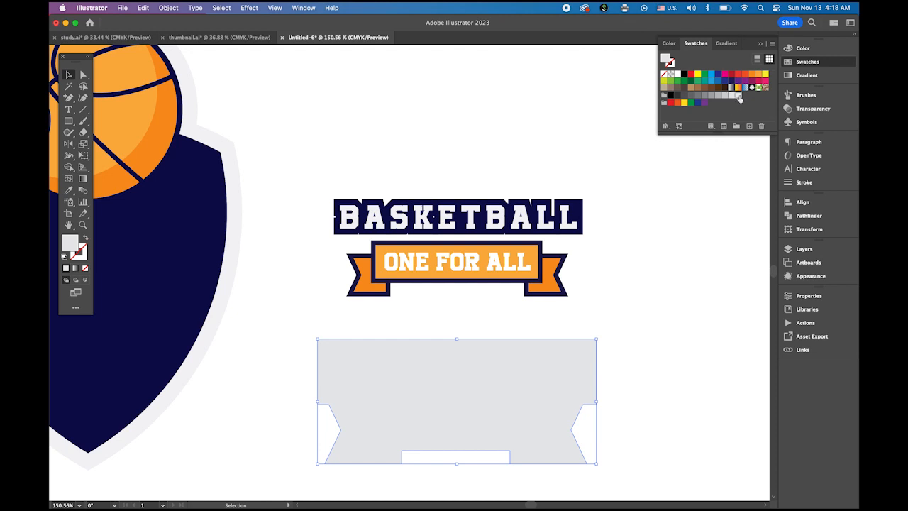
click(738, 96)
click(673, 344)
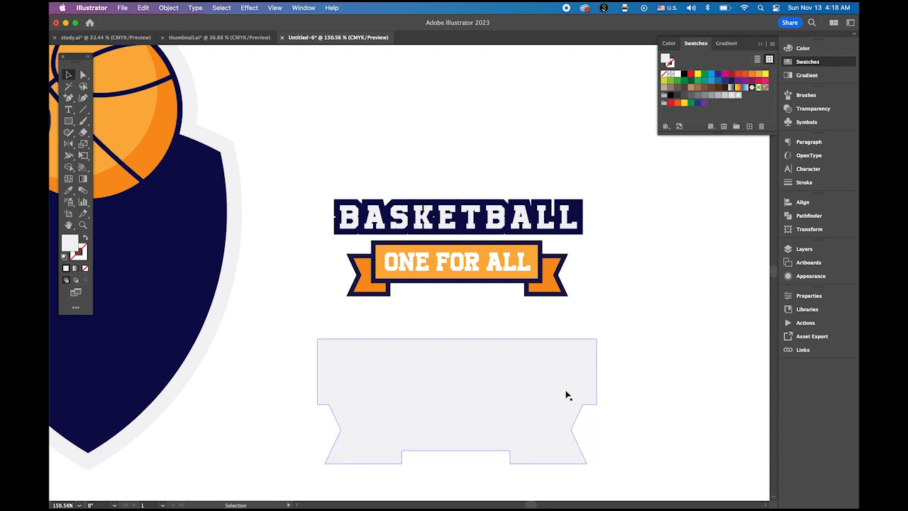
Bring the BASKETBALL lettering and ribbon banner to the front and place them over the light gray backing.
drag(567, 395, 570, 384)
click(497, 264)
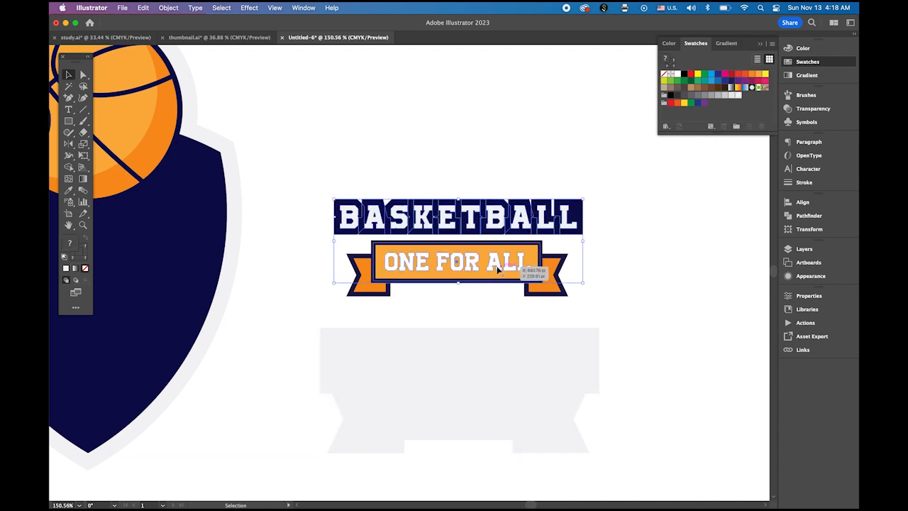
drag(313, 170, 624, 300)
click(174, 7)
mouse_move(178, 32)
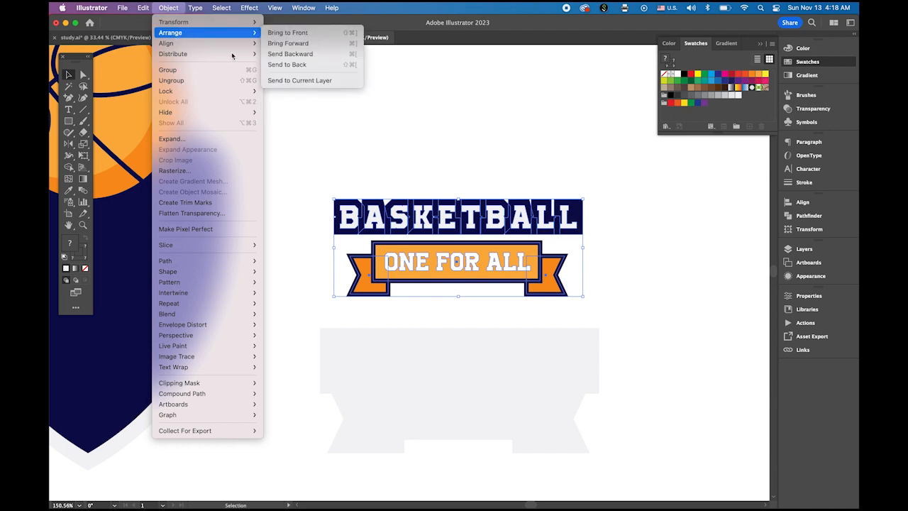
click(287, 33)
drag(486, 253, 486, 395)
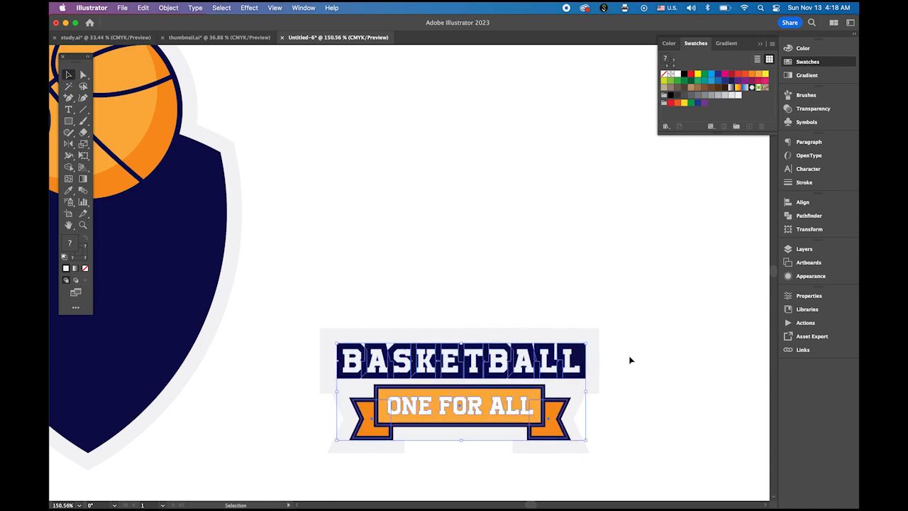
Group the BASKETBALL lettering with the ONE FOR ALL ribbon banner.
click(168, 7)
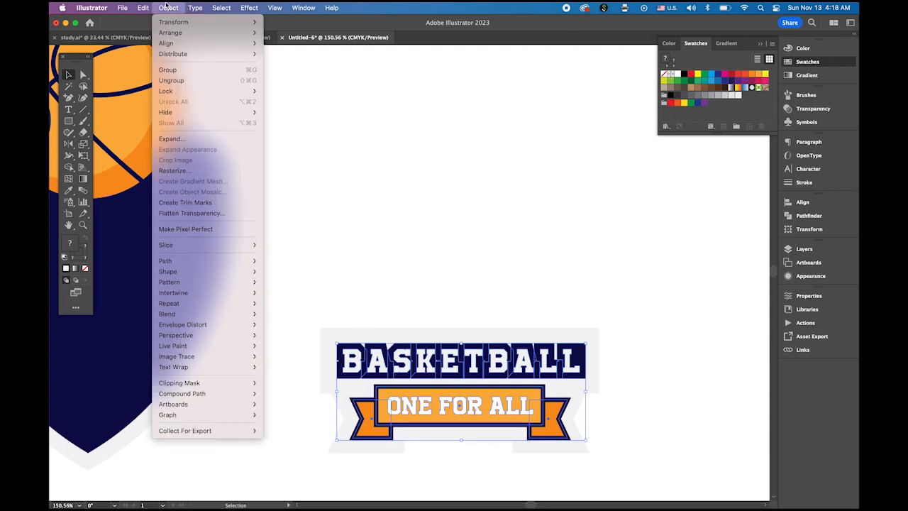
click(183, 71)
click(560, 272)
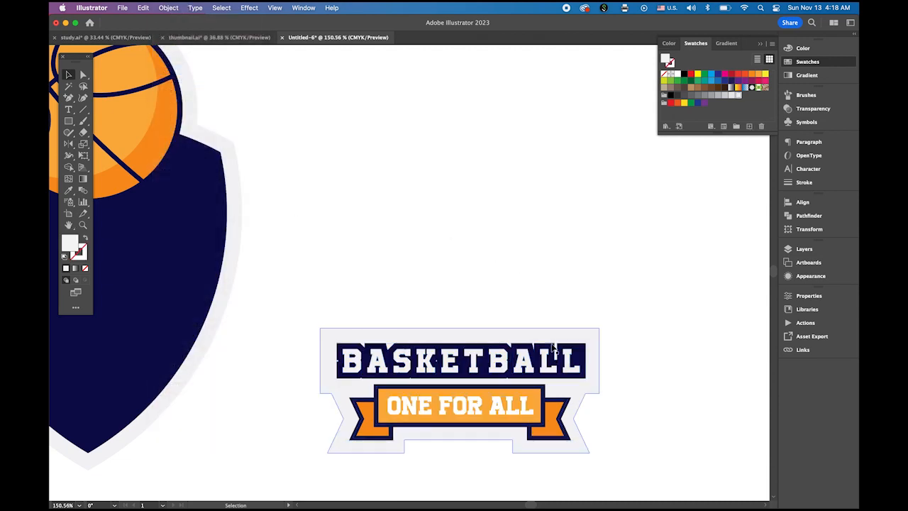
Align the lettering and banner group with its light gray backing by their horizontal centers.
drag(498, 390, 476, 263)
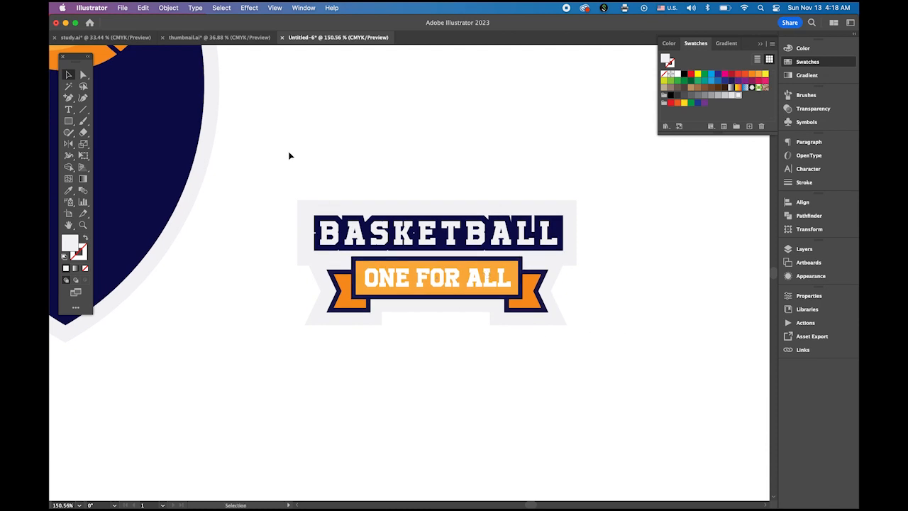
drag(333, 199, 565, 334)
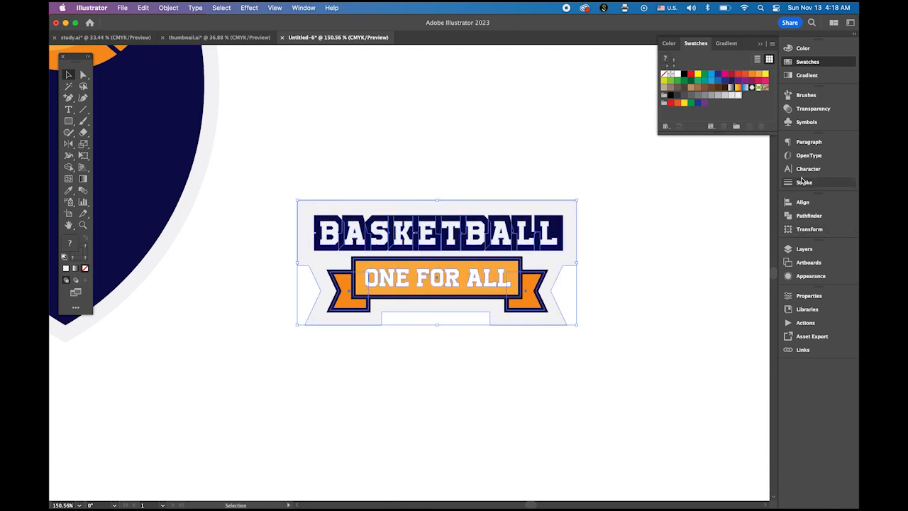
click(801, 203)
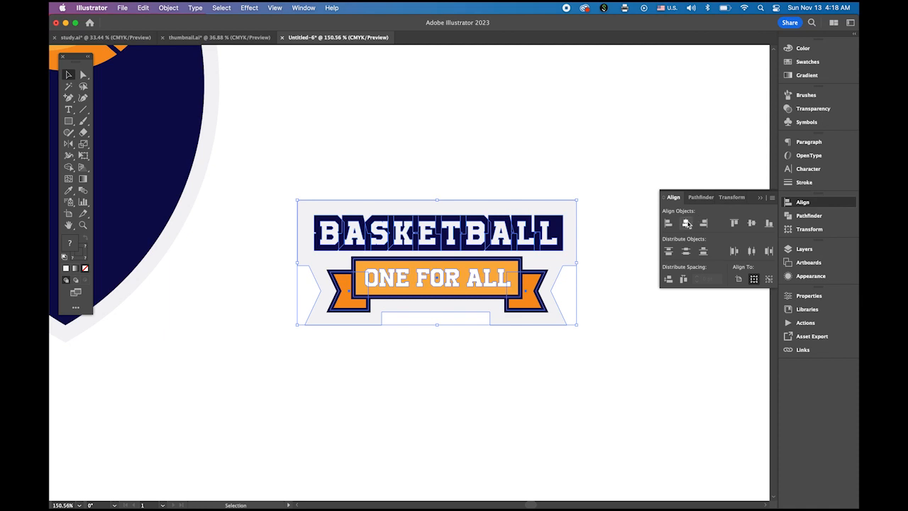
click(685, 222)
click(614, 301)
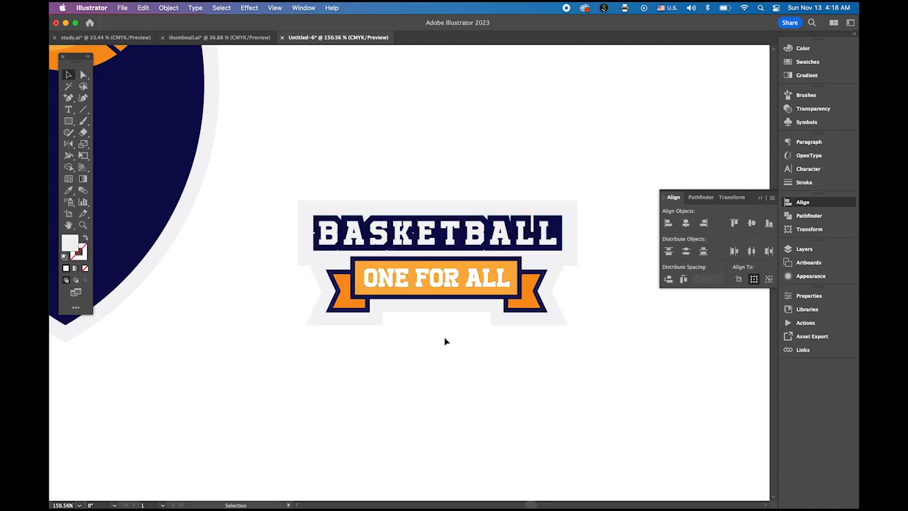
click(760, 198)
Move the lettering, banner and backing onto the shield below the ball and enlarge them proportionally to slightly wider than the shield.
drag(387, 191, 648, 387)
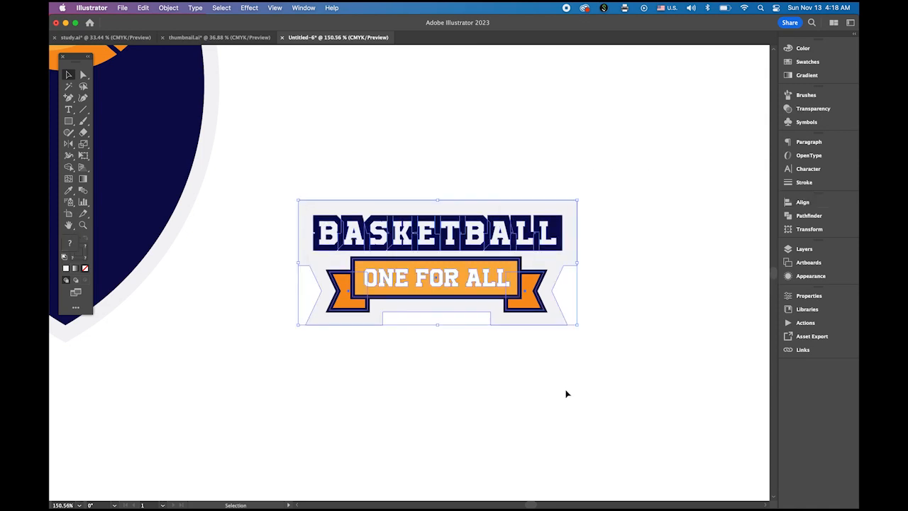
drag(474, 274, 258, 176)
drag(379, 307, 628, 331)
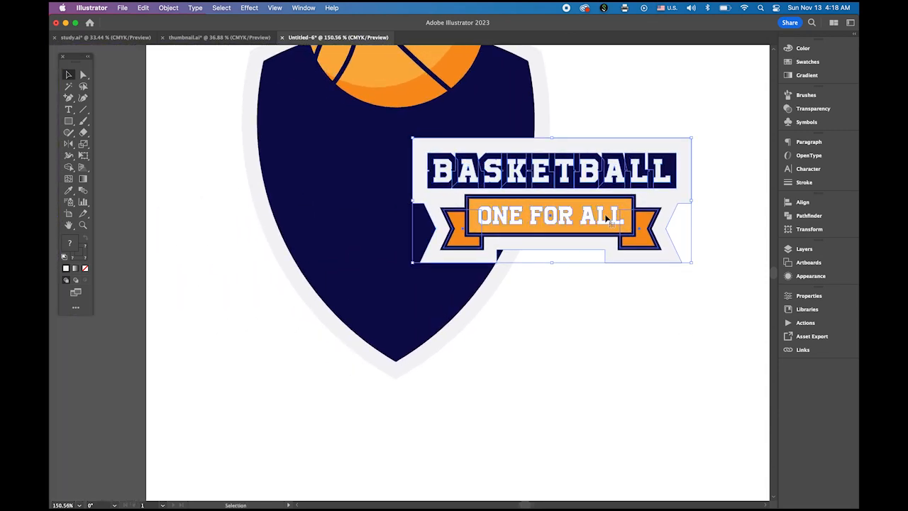
drag(610, 221, 449, 218)
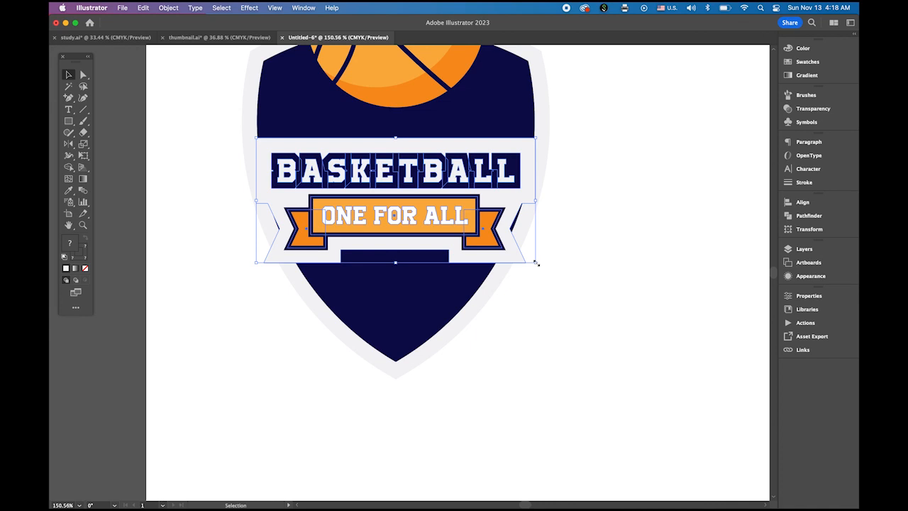
drag(536, 262, 557, 281)
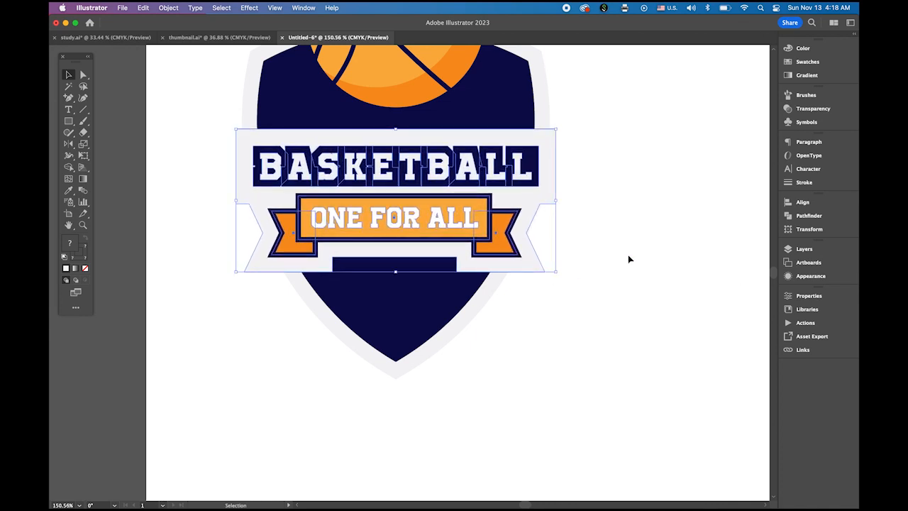
click(628, 254)
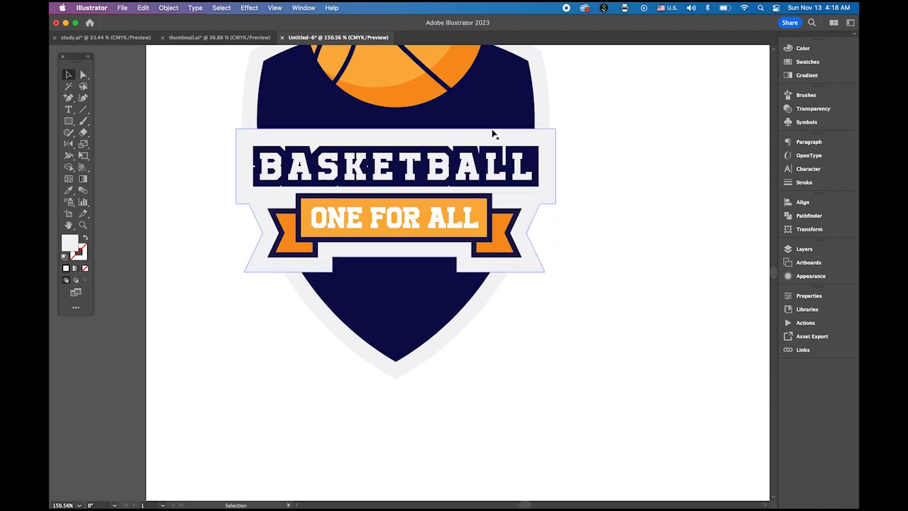
Nudge the two upper corner anchor points of the light gray backing down to trim the margin above BASKETBALL.
click(82, 75)
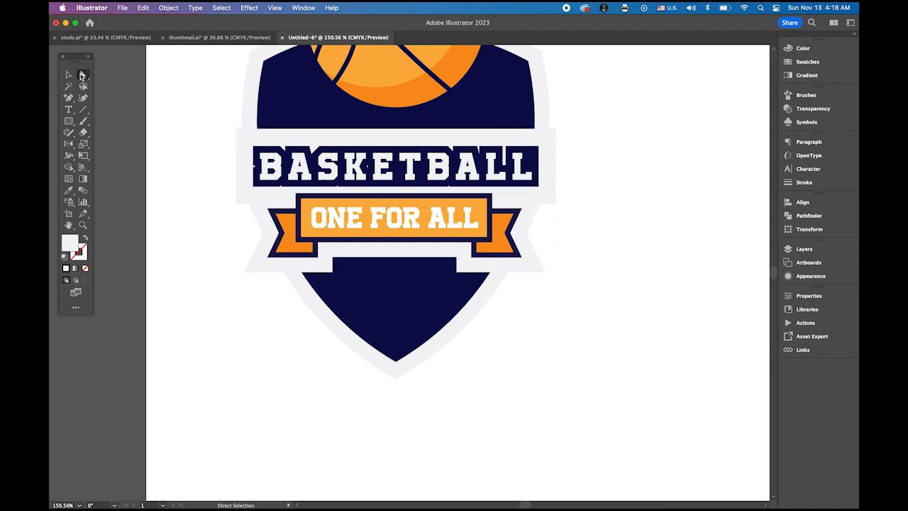
click(237, 130)
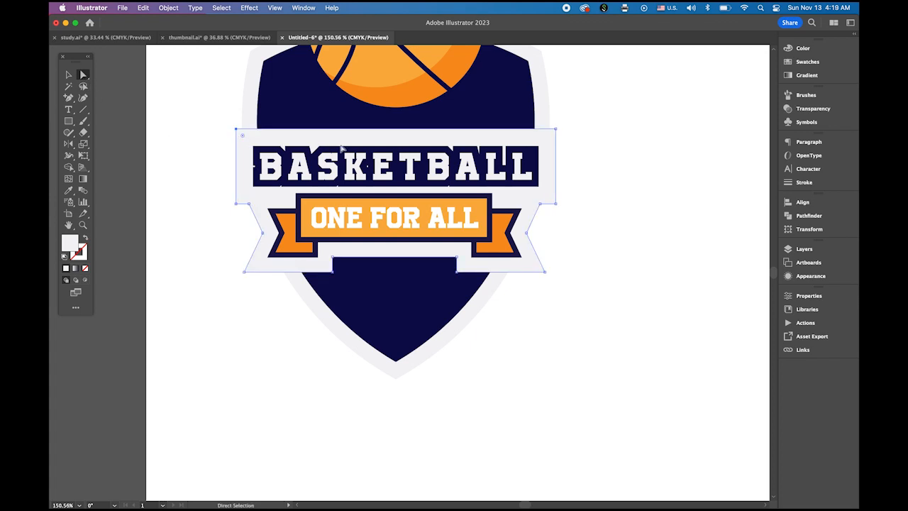
shift+click(557, 131)
key(Down)
key(Down)
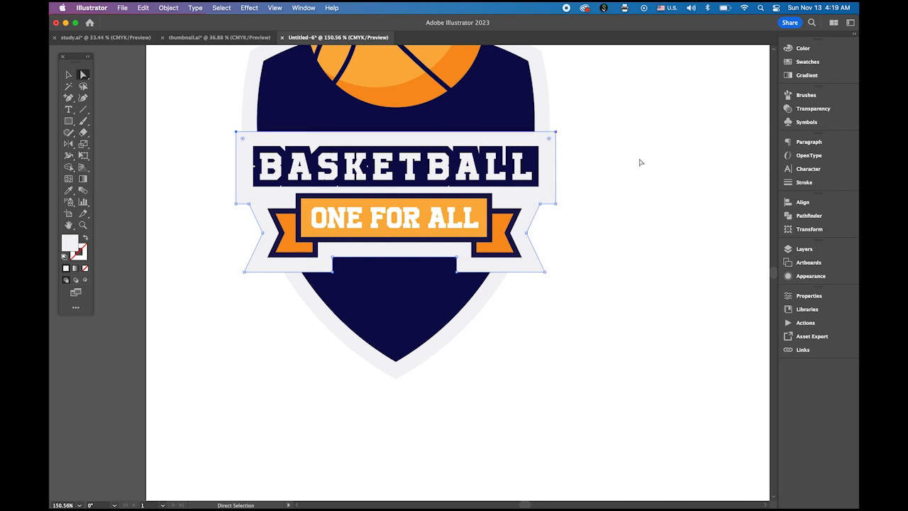
click(640, 162)
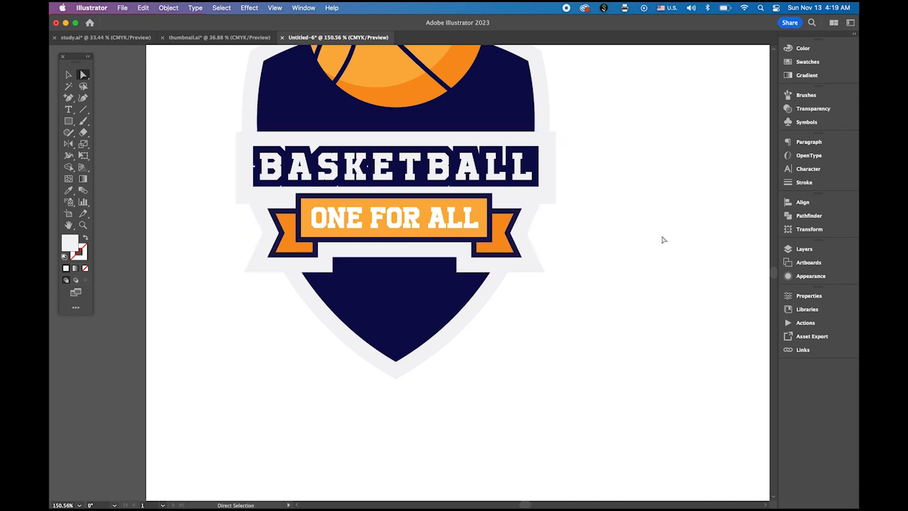
Align all parts of the logo by their horizontal centers.
key(v)
scroll(496, 282, down, 5)
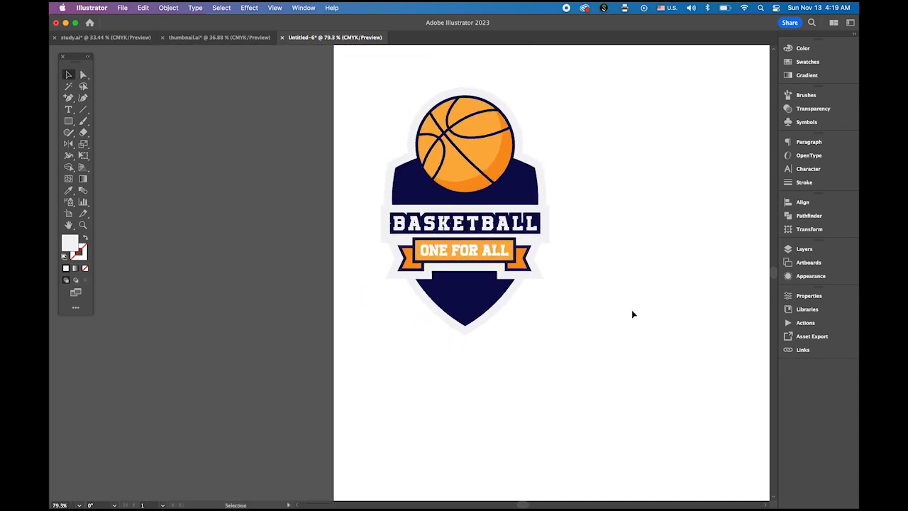
drag(385, 103, 560, 291)
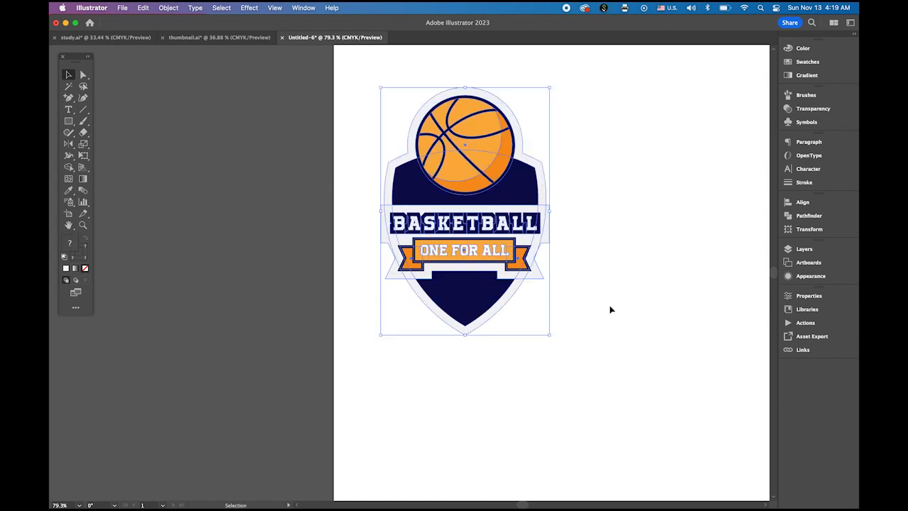
click(802, 202)
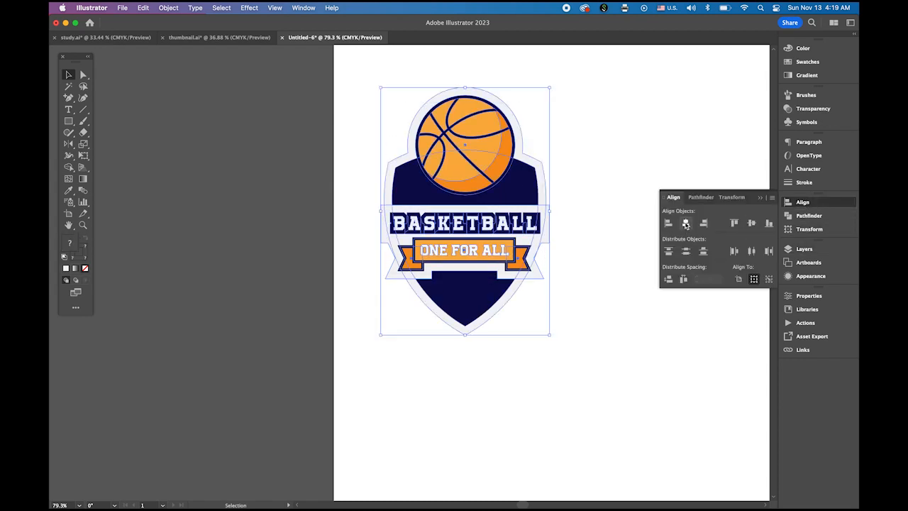
click(598, 190)
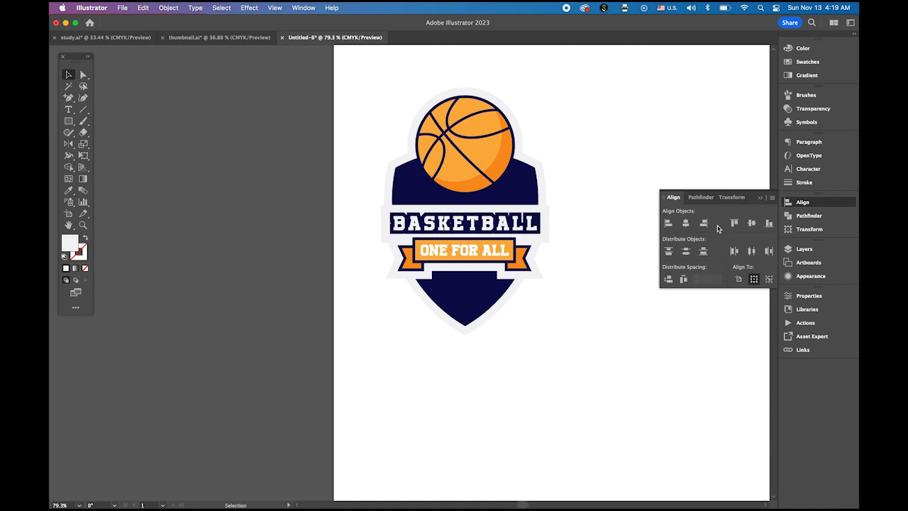
click(759, 197)
click(488, 269)
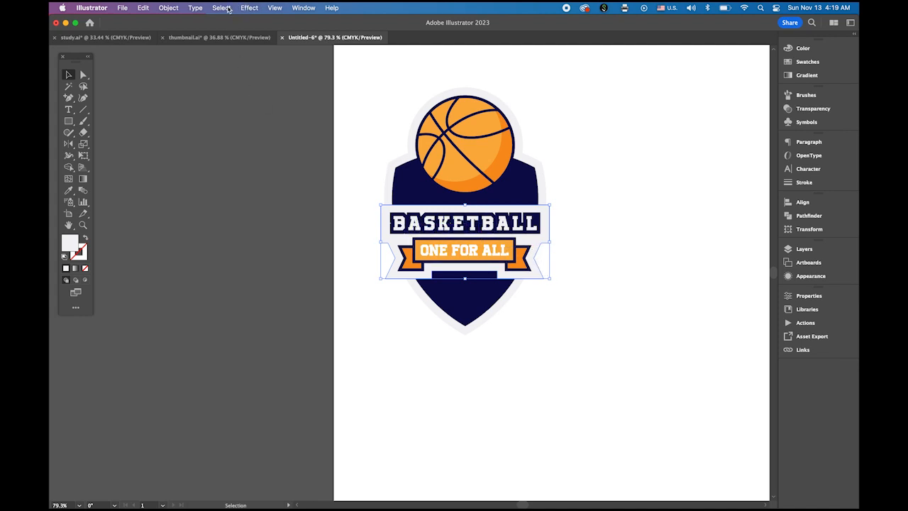
click(249, 7)
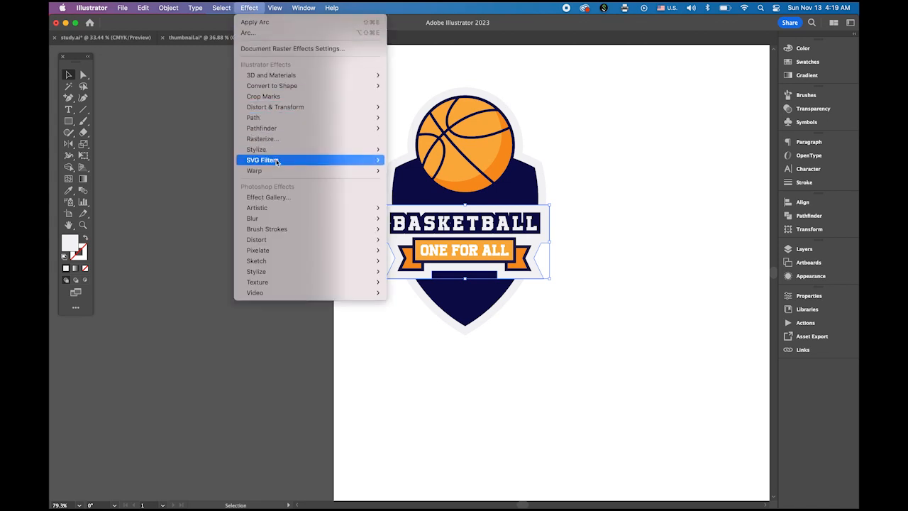
mouse_move(277, 171)
click(396, 171)
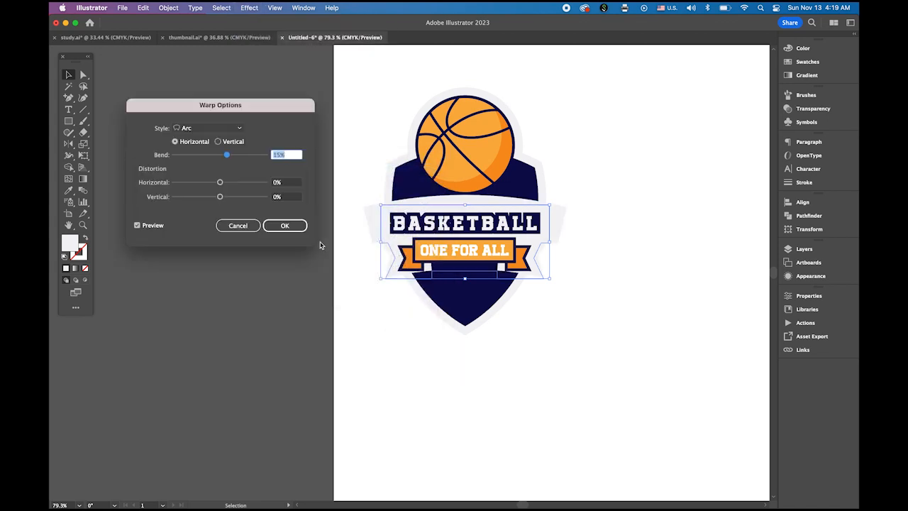
click(238, 225)
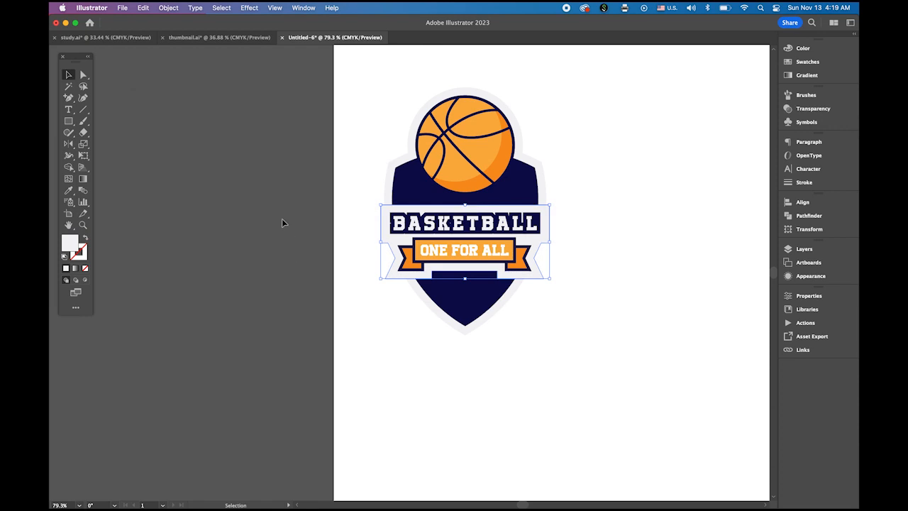
Group the BASKETBALL lettering, the ONE FOR ALL ribbon and their light gray backing, leaving the ball and shield out.
click(350, 220)
drag(350, 220, 380, 230)
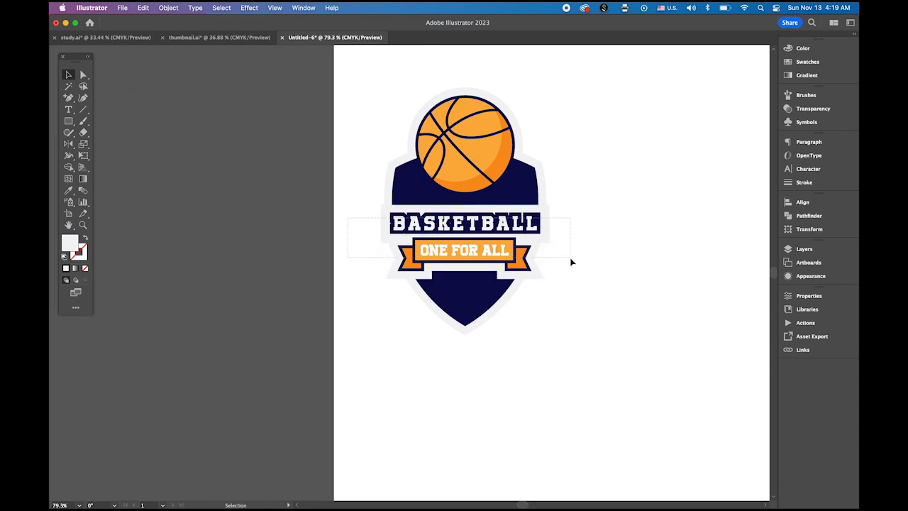
drag(571, 263, 577, 259)
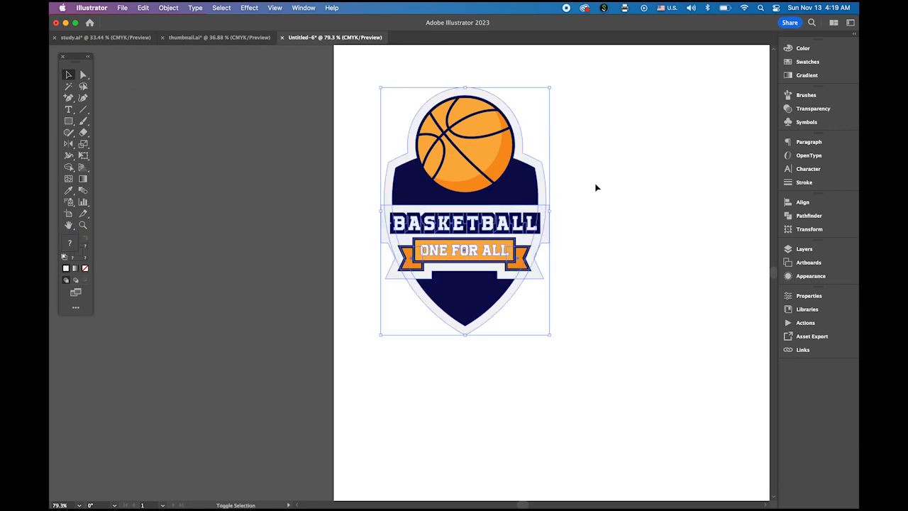
shift+click(536, 150)
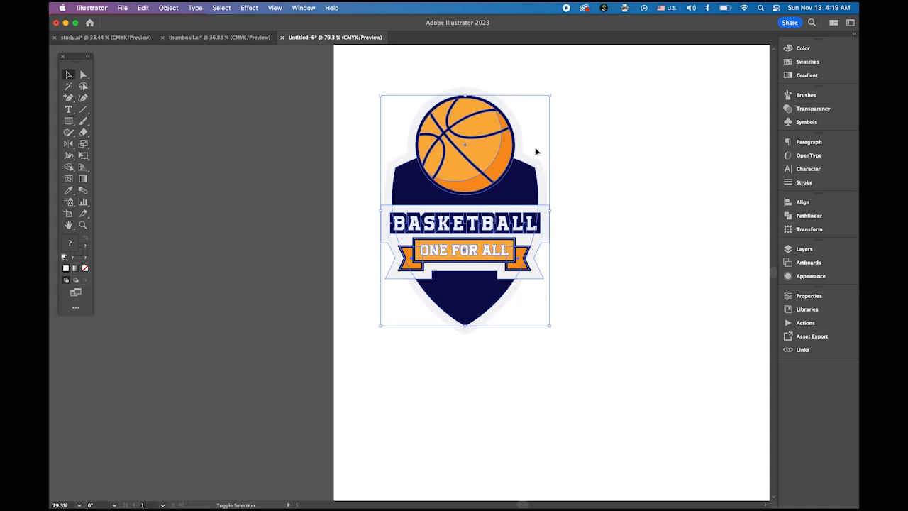
click(580, 160)
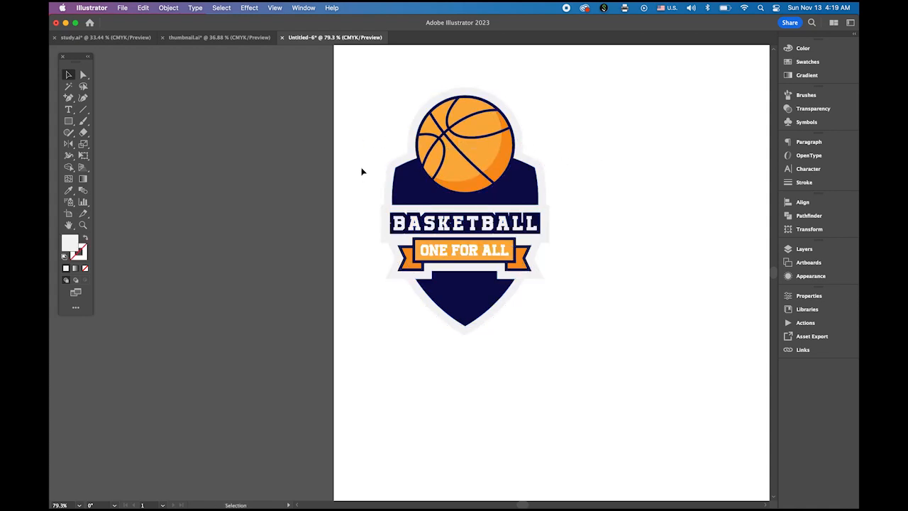
click(397, 207)
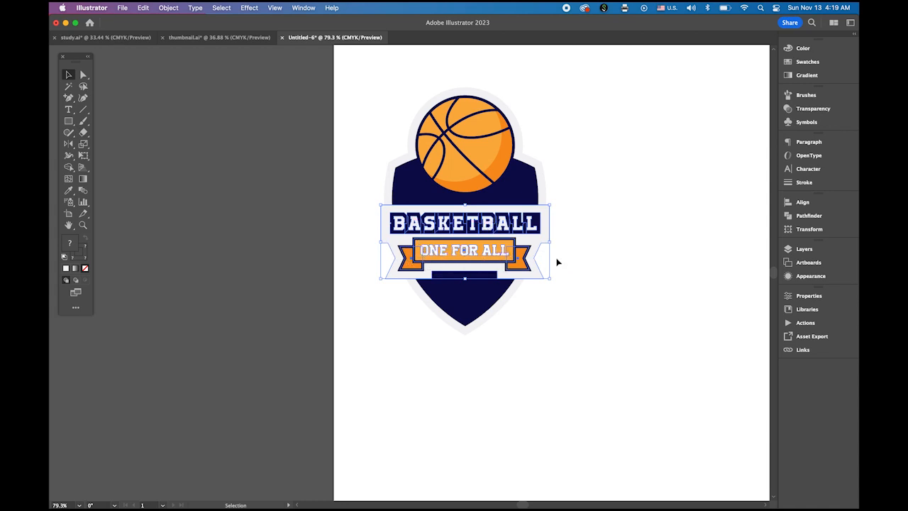
click(168, 7)
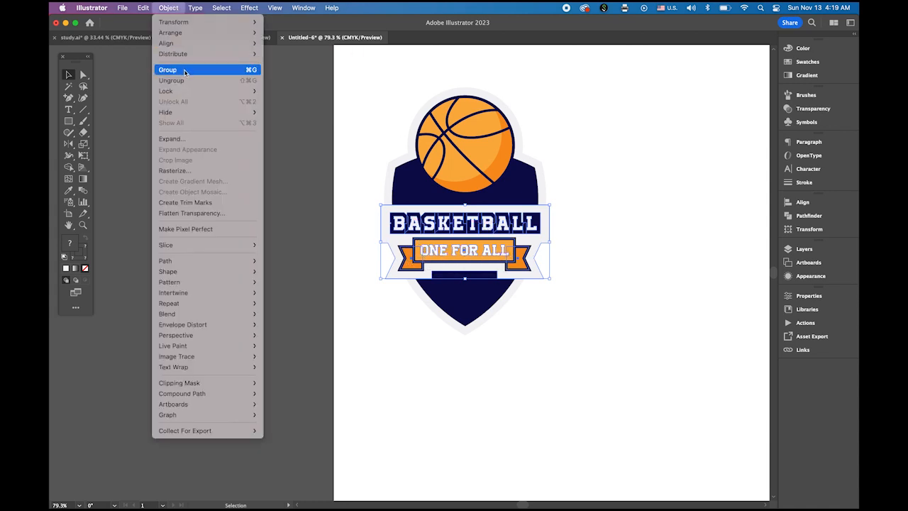
click(186, 71)
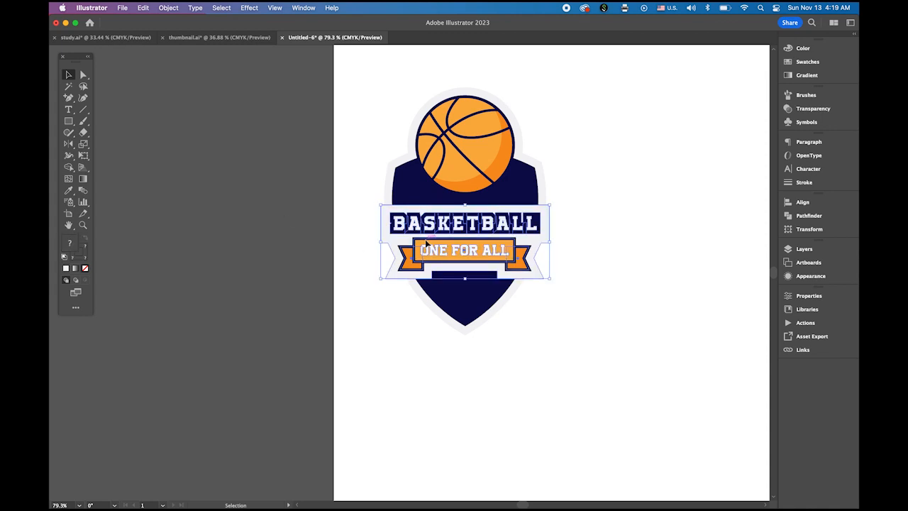
Apply a horizontal Arc warp with a 15% bend to the lettering and banner group and move it slightly down the shield.
click(256, 8)
mouse_move(300, 172)
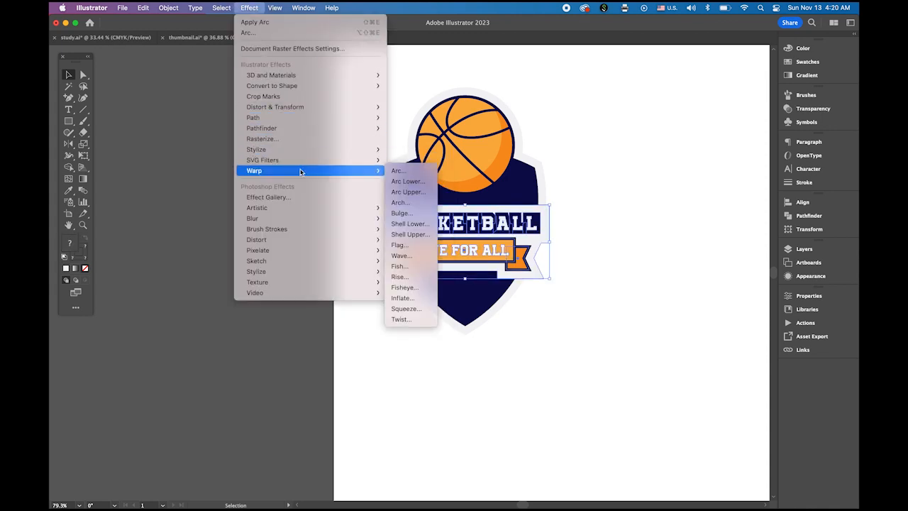
click(399, 171)
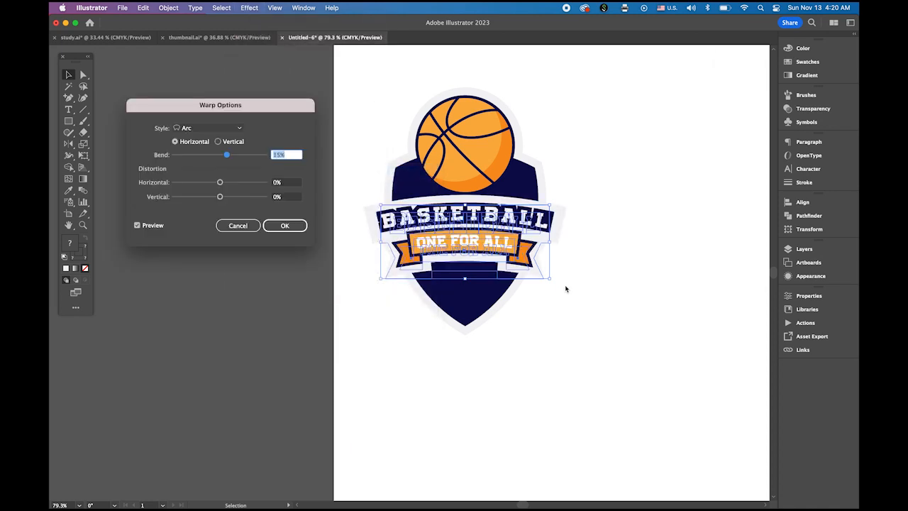
click(294, 225)
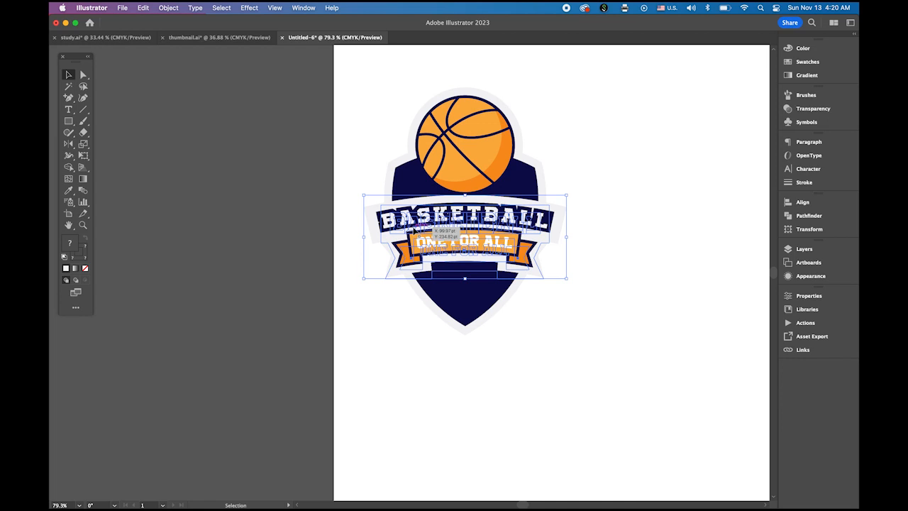
drag(422, 220, 422, 229)
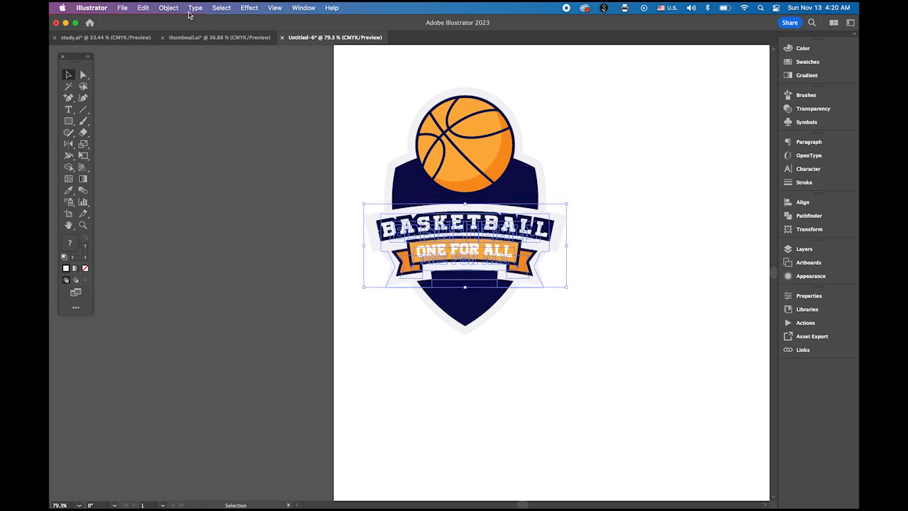
Expand the appearance of the arced lettering and banner group into editable paths.
click(170, 7)
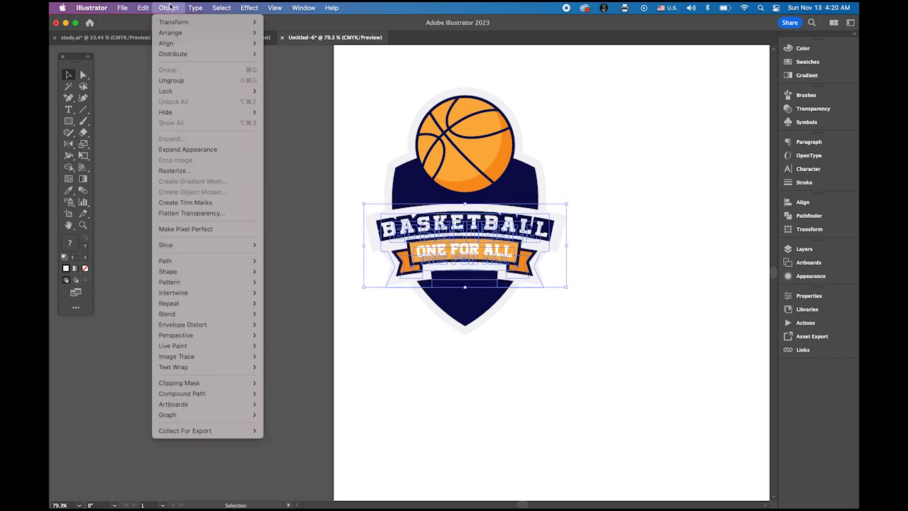
click(189, 149)
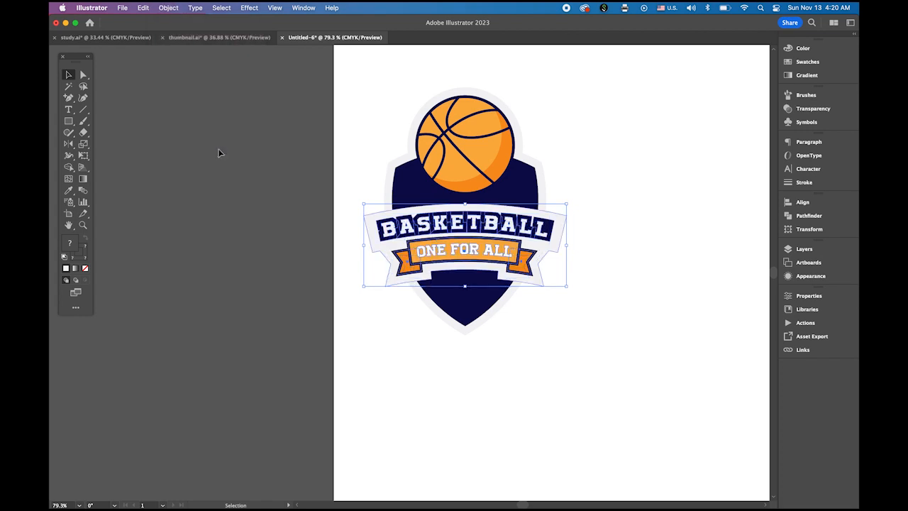
click(751, 303)
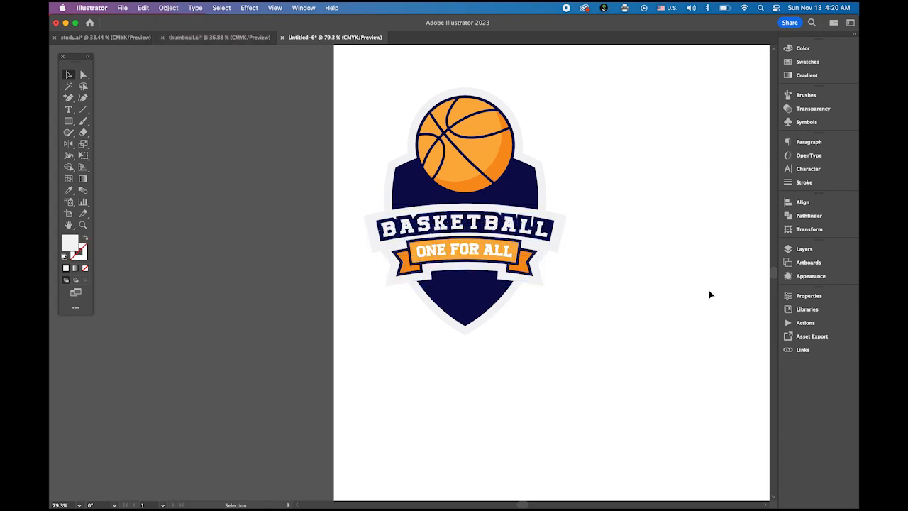
Nudge the arced lettering and banner group up the shield in ten small increments.
click(537, 249)
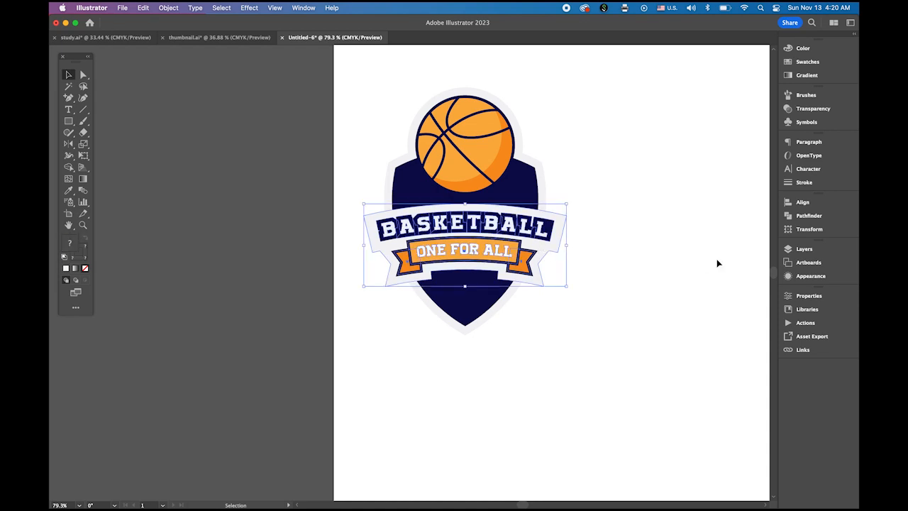
key(Up)
key(Up)
key(Up)
key(Up)
key(Up)
key(Up)
key(Up)
key(Up)
key(Up)
key(Up)
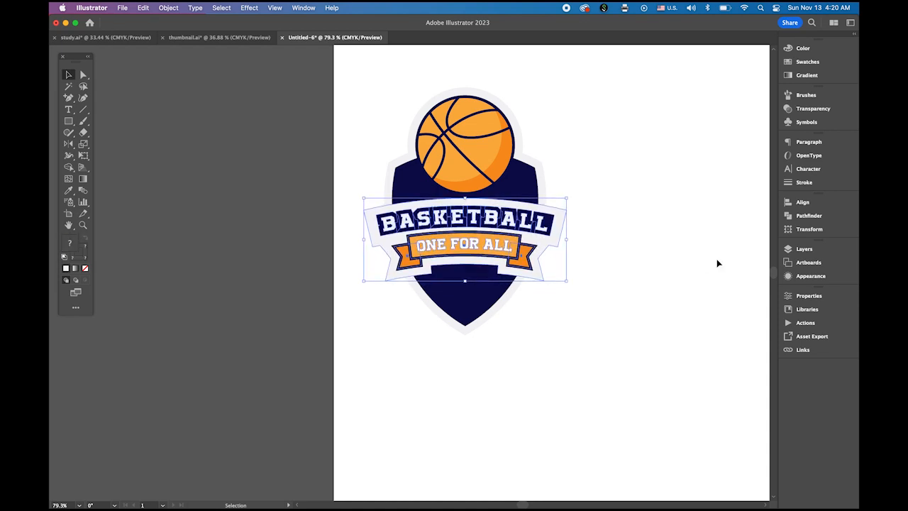
click(674, 259)
drag(356, 107, 524, 327)
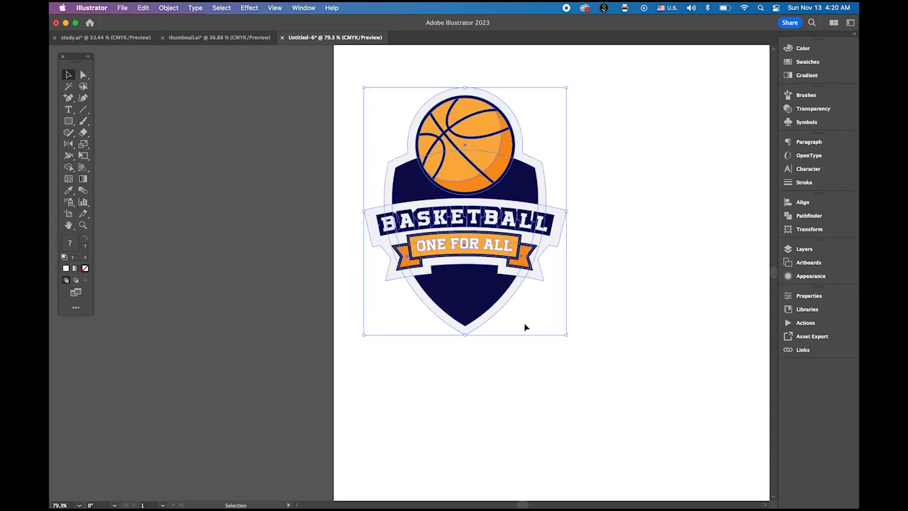
drag(483, 299, 549, 324)
drag(675, 362, 580, 336)
click(654, 339)
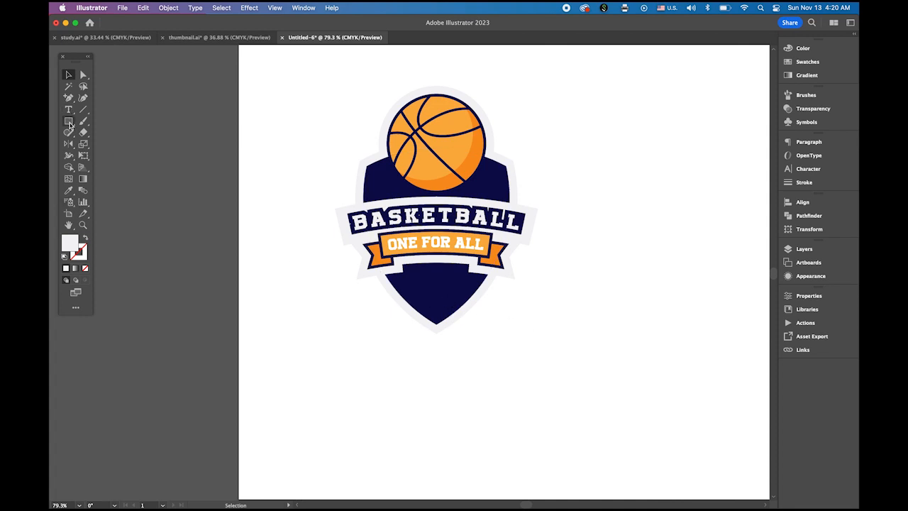
Draw a small five-pointed star on the navy area below the banner and fill it with light orange.
drag(68, 121, 109, 166)
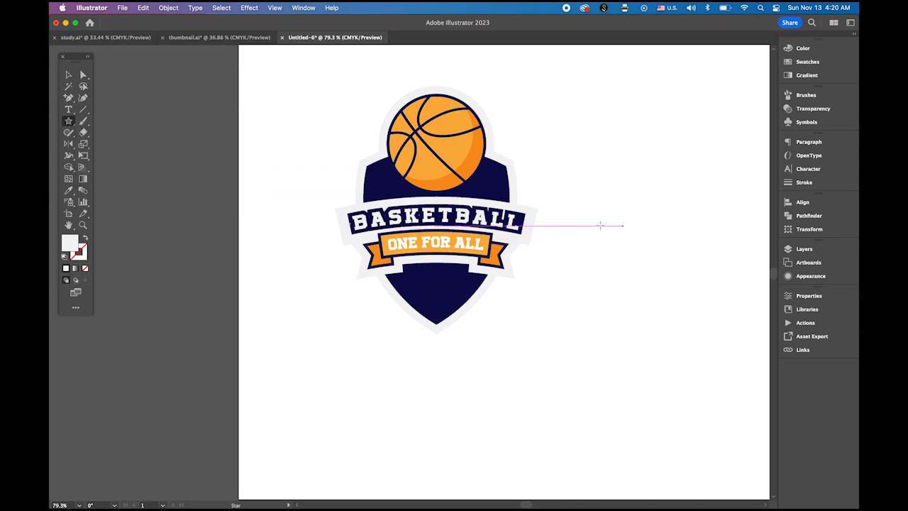
mouse_move(427, 277)
mouse_down()
mouse_move(451, 286)
mouse_move(440, 282)
mouse_up()
click(68, 76)
click(807, 63)
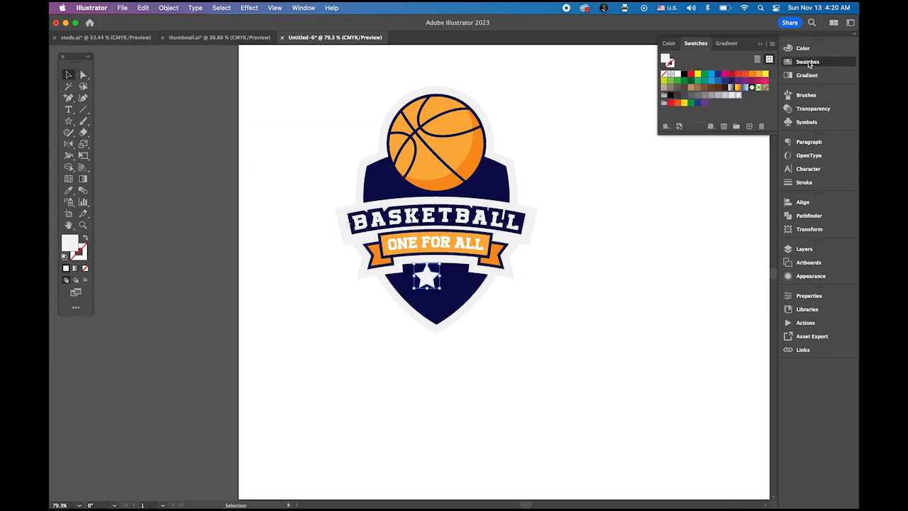
click(759, 75)
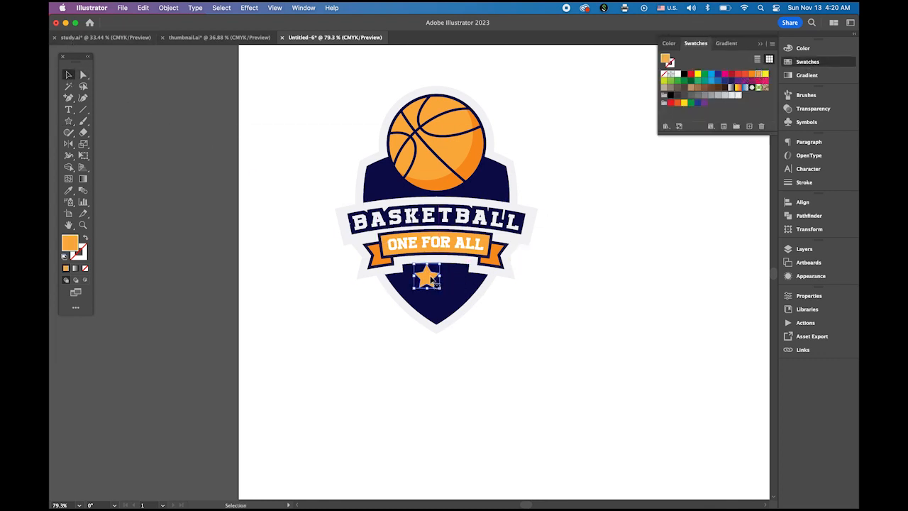
Move the star down to the middle of the shield's lower tip and align all logo parts by their horizontal centers.
drag(437, 284, 443, 295)
click(565, 317)
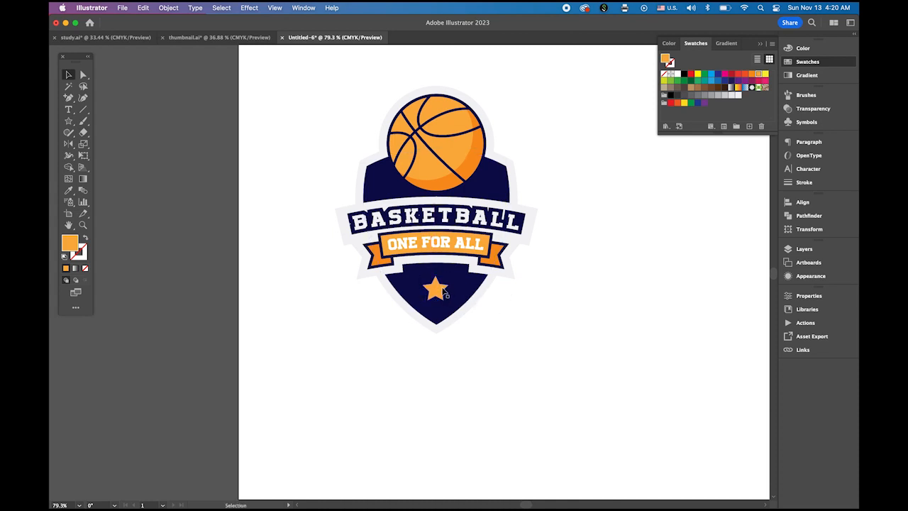
drag(369, 101, 528, 348)
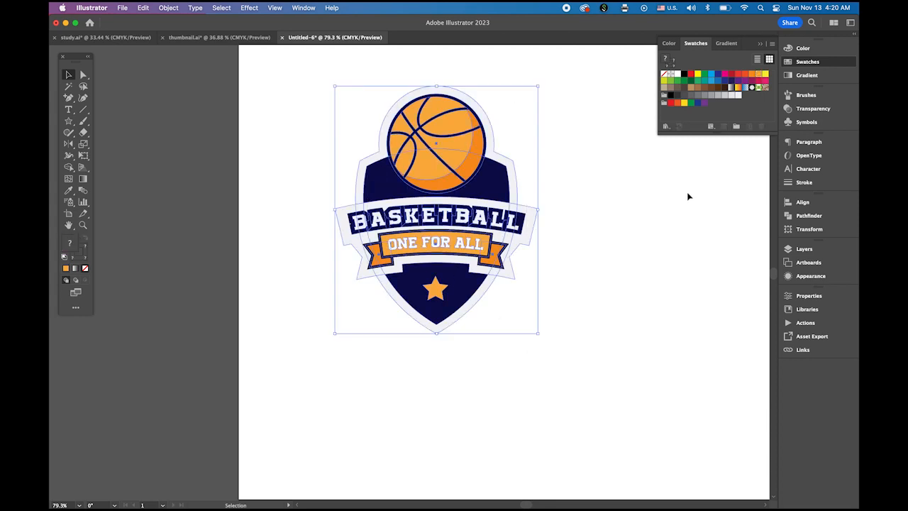
click(802, 202)
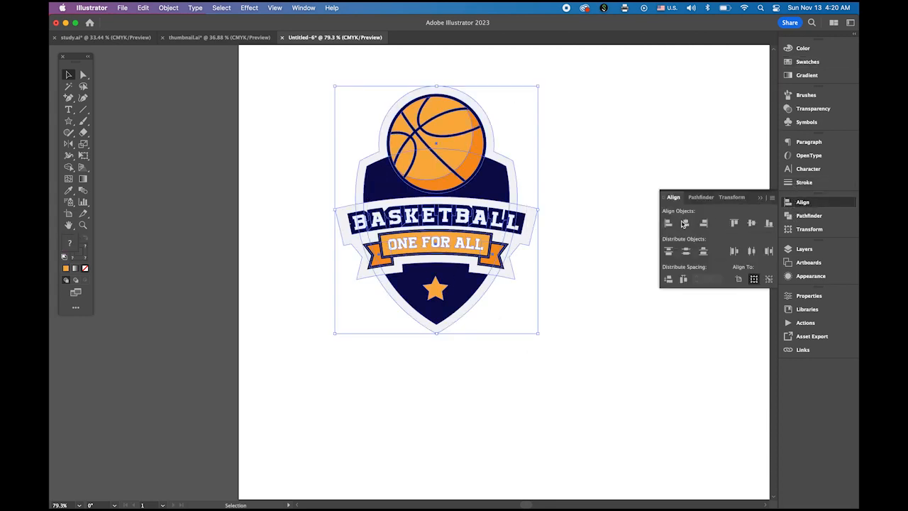
click(684, 223)
click(604, 240)
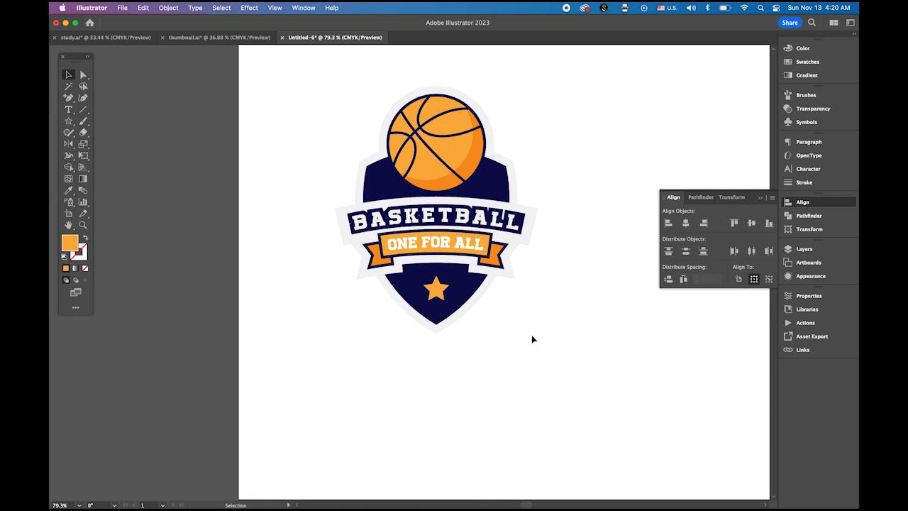
Duplicate the star onto the shield's upper right area beside the ball and scale the copy down.
click(437, 290)
drag(442, 290, 499, 186)
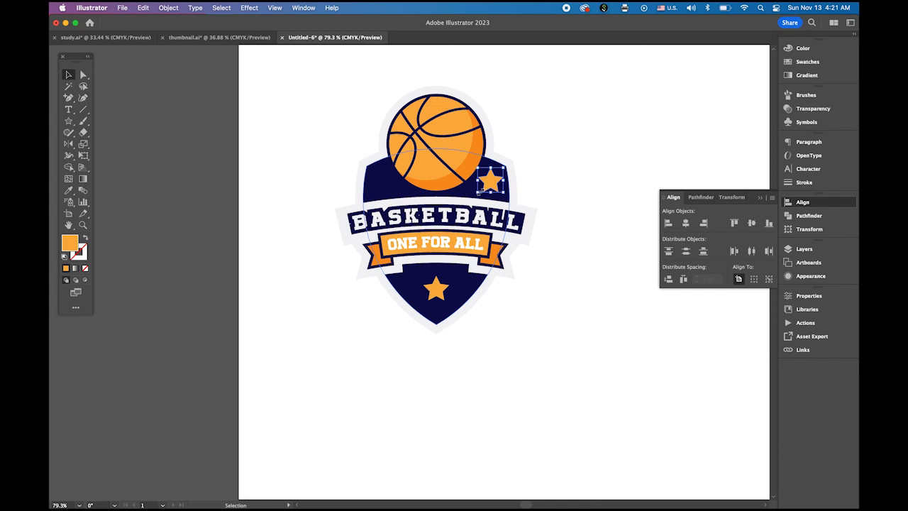
click(567, 203)
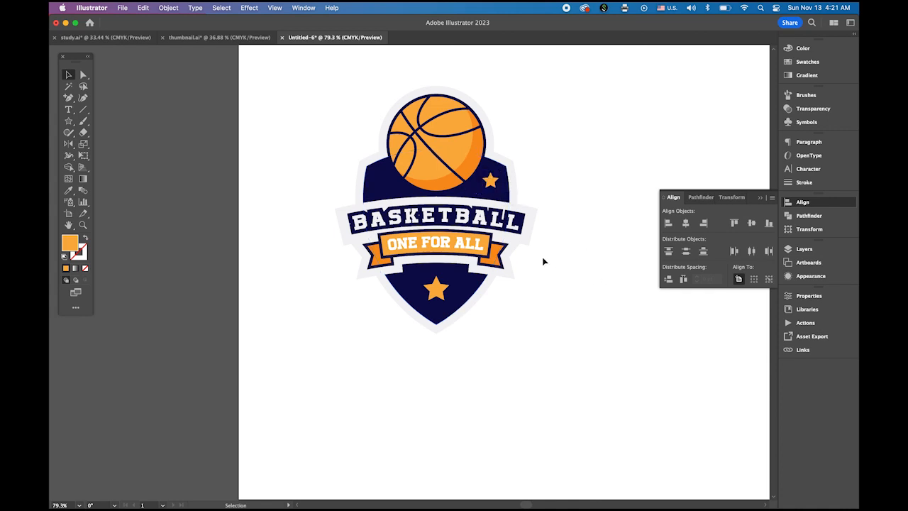
Duplicate the small star horizontally to the shield's upper left area on the other side of the ball.
scroll(412, 162, up, 3)
click(578, 202)
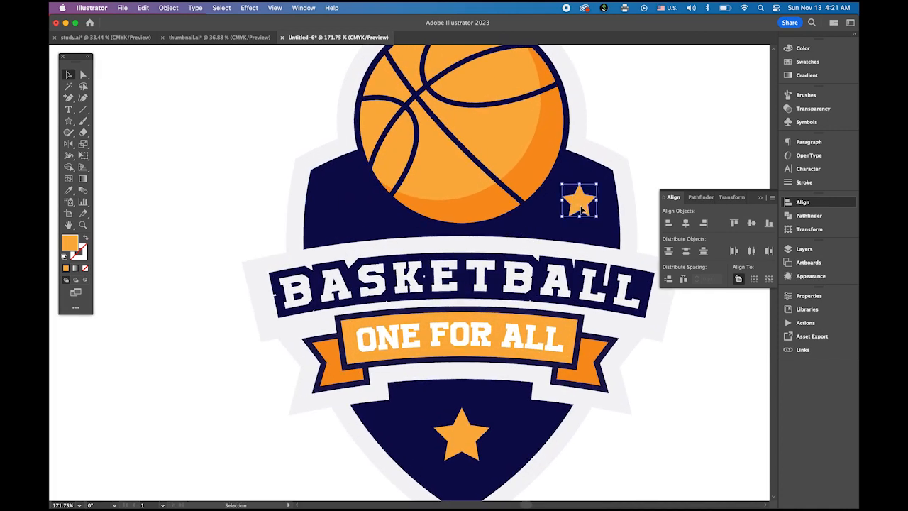
drag(578, 202, 346, 203)
click(664, 162)
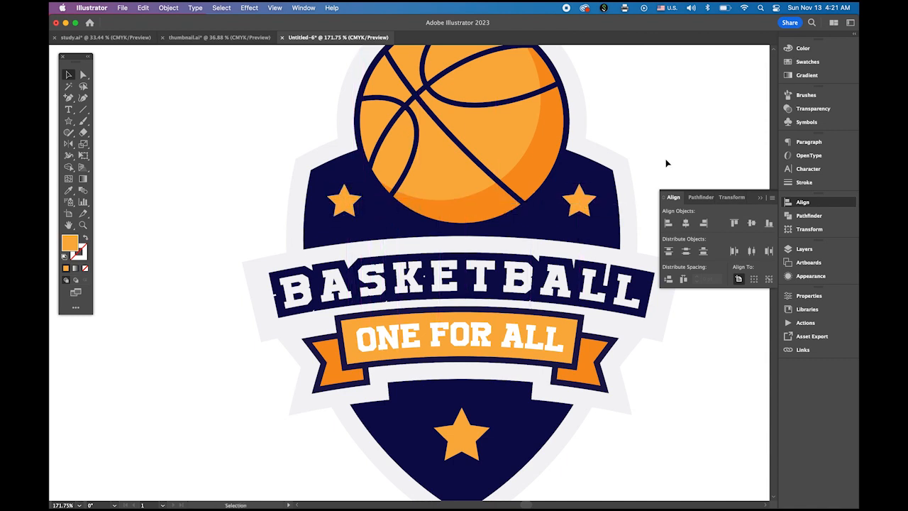
Nudge the two small upper stars slightly inward toward the ball to balance their spacing.
click(349, 205)
key(Right)
key(Right)
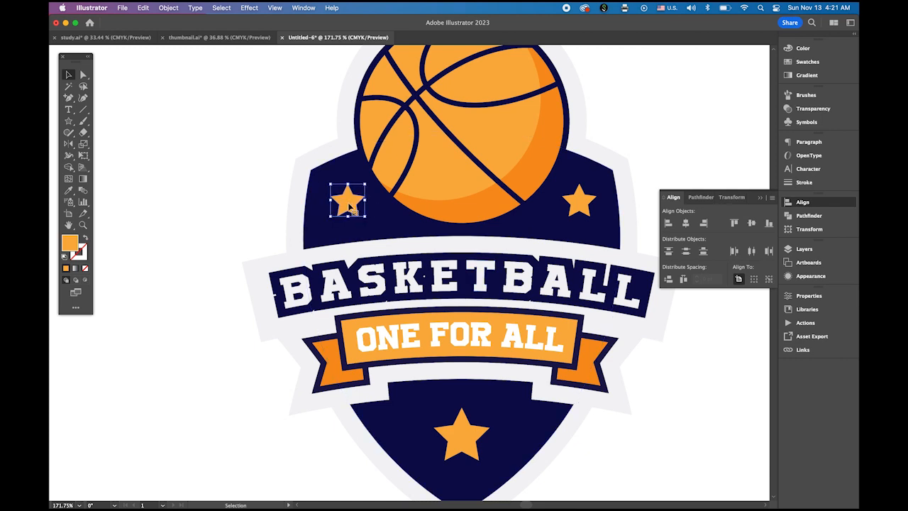
click(579, 203)
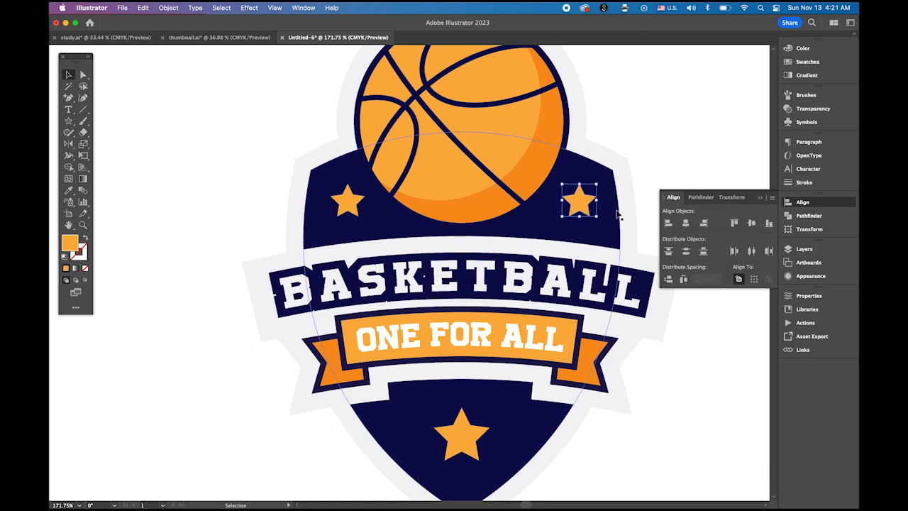
click(709, 162)
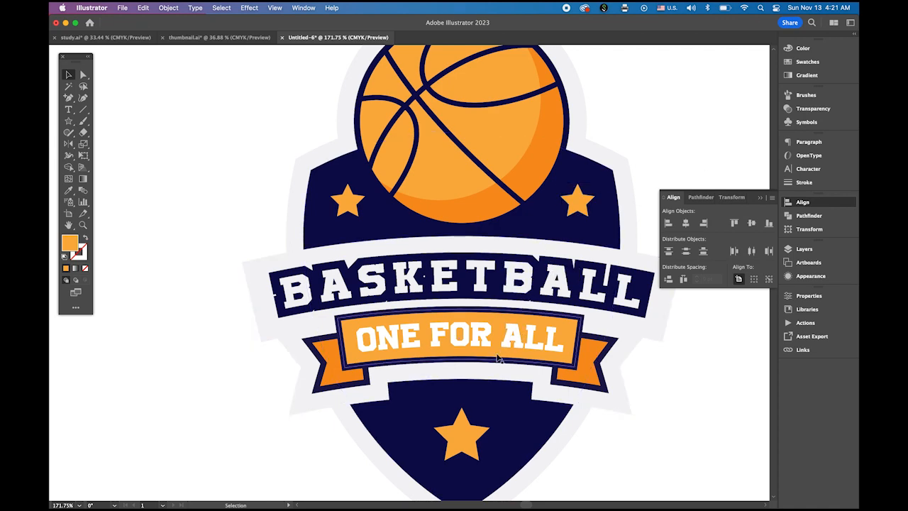
Draw the outer edge of a corner accent with the Pen tool along the shield's upper left edge, using an orange stroke without fill.
drag(497, 359, 440, 321)
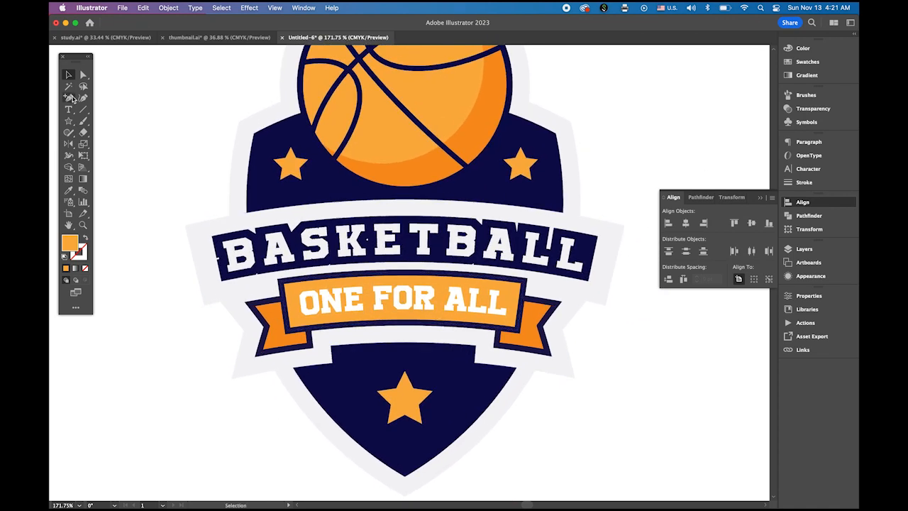
click(69, 98)
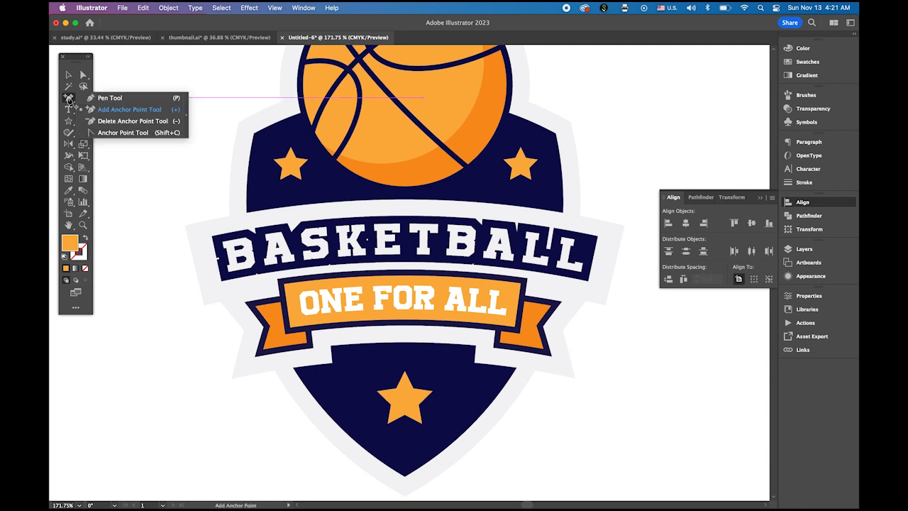
click(109, 97)
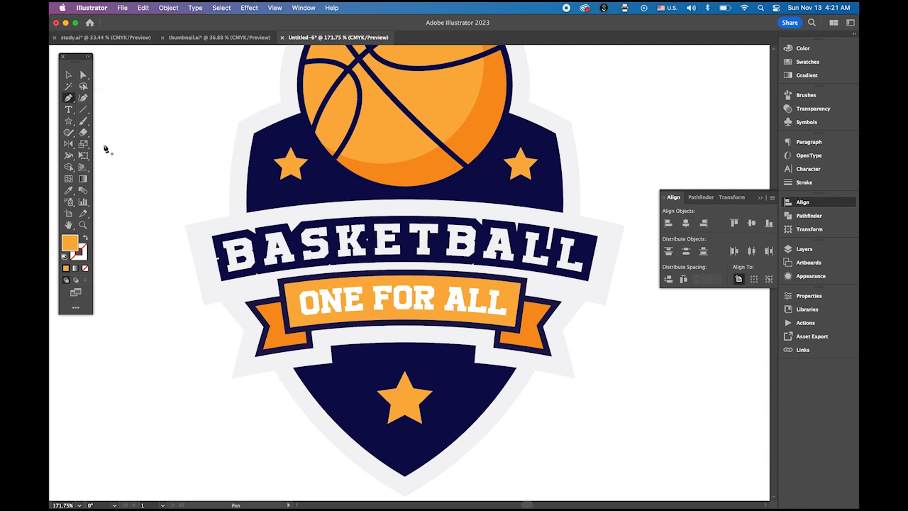
click(85, 239)
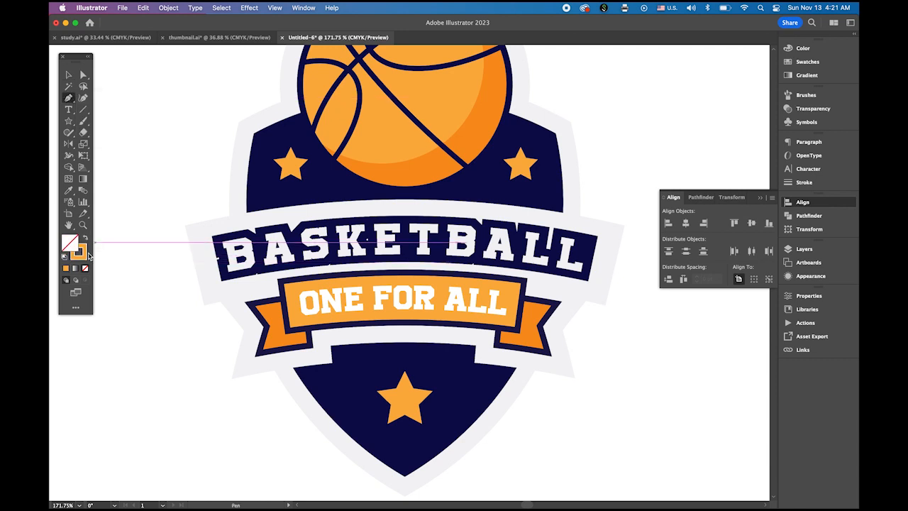
click(254, 205)
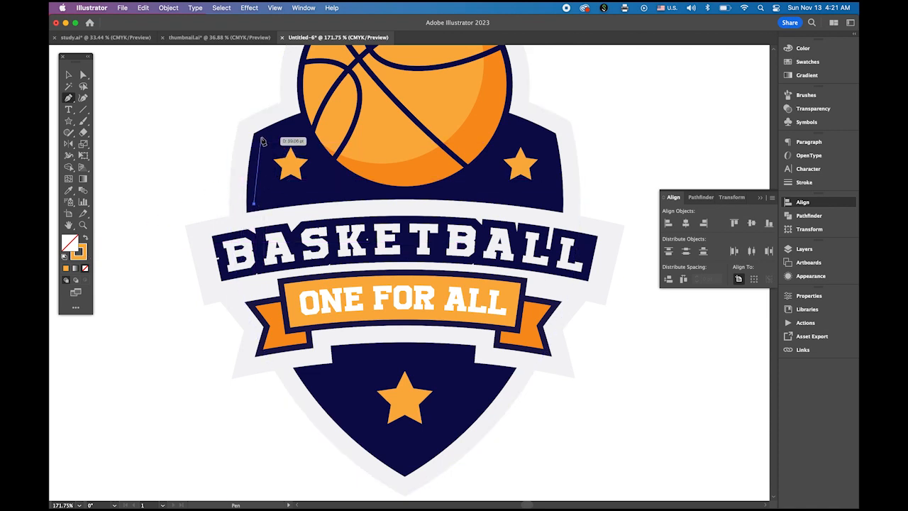
mouse_move(259, 137)
mouse_down()
mouse_move(269, 108)
mouse_move(320, 117)
mouse_up()
click(260, 136)
click(299, 121)
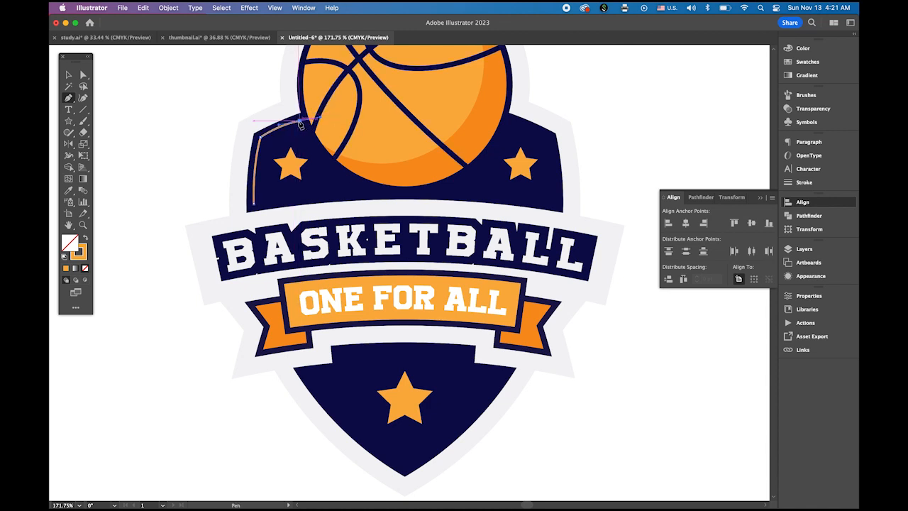
Close the upper left accent with a bent inner edge tapering to its starting point, and give it an orange fill without stroke.
scroll(257, 175, up, 5)
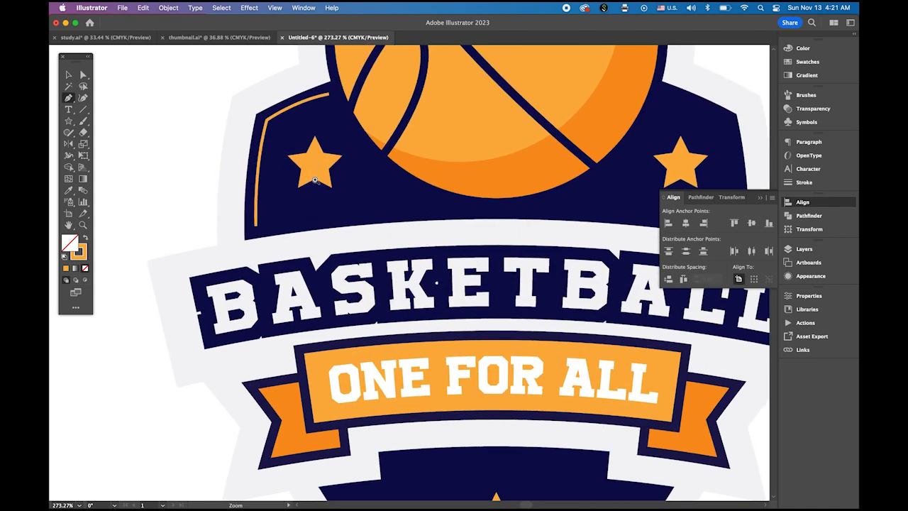
drag(277, 128, 270, 139)
click(277, 127)
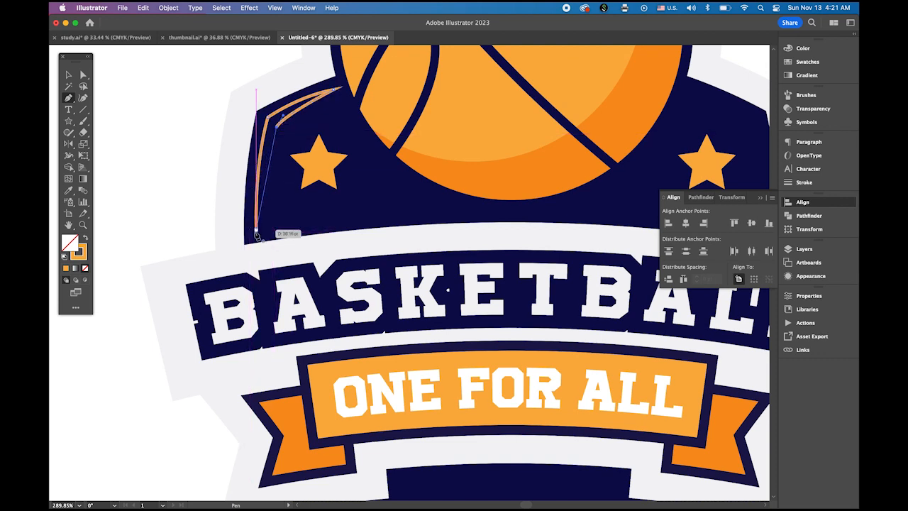
click(256, 231)
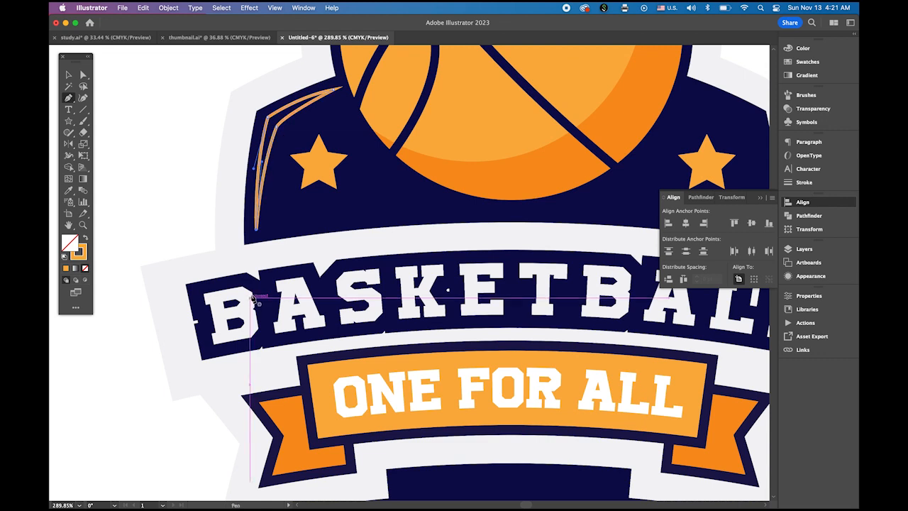
click(86, 242)
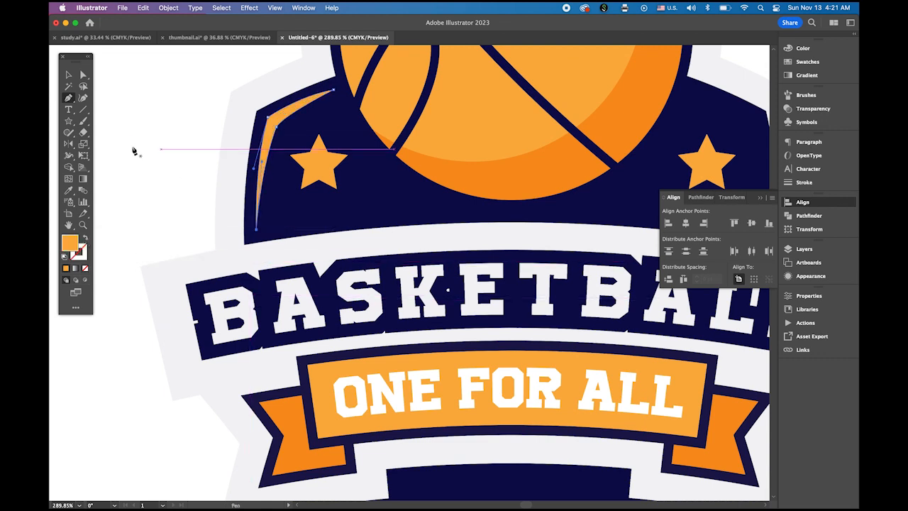
click(68, 76)
click(221, 187)
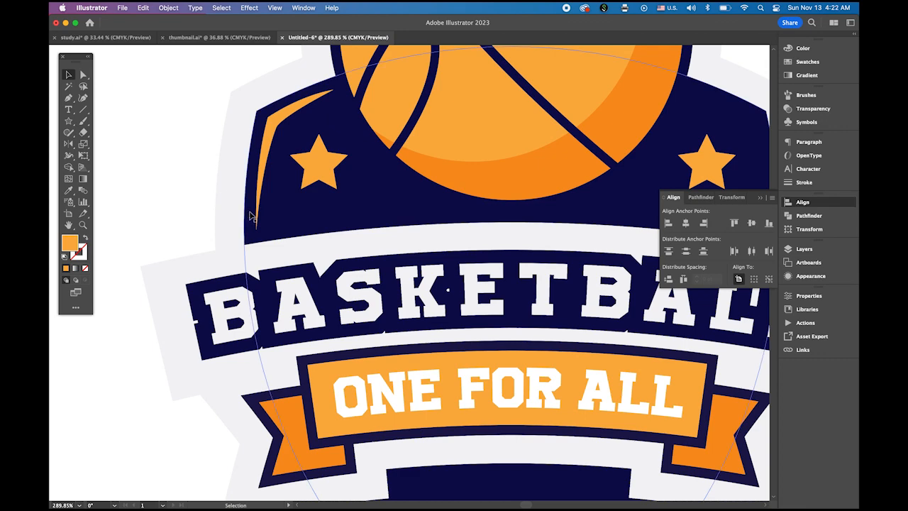
Make a vertically reflected copy of the upper left accent and move it to the matching place along the shield's upper right edge.
drag(432, 228, 319, 259)
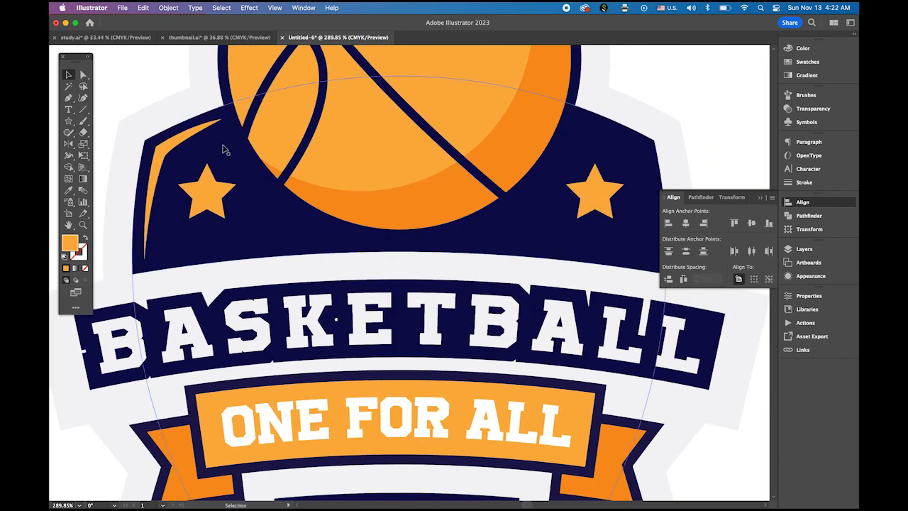
click(166, 154)
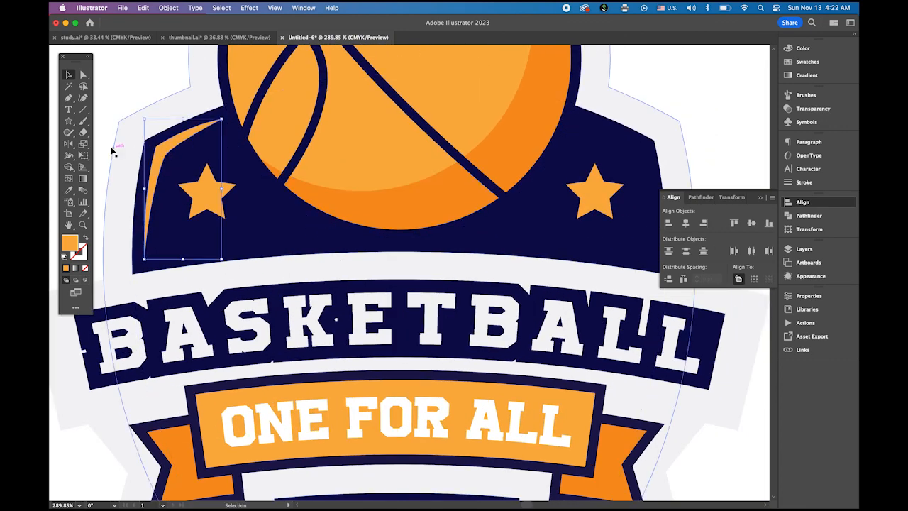
double_click(71, 145)
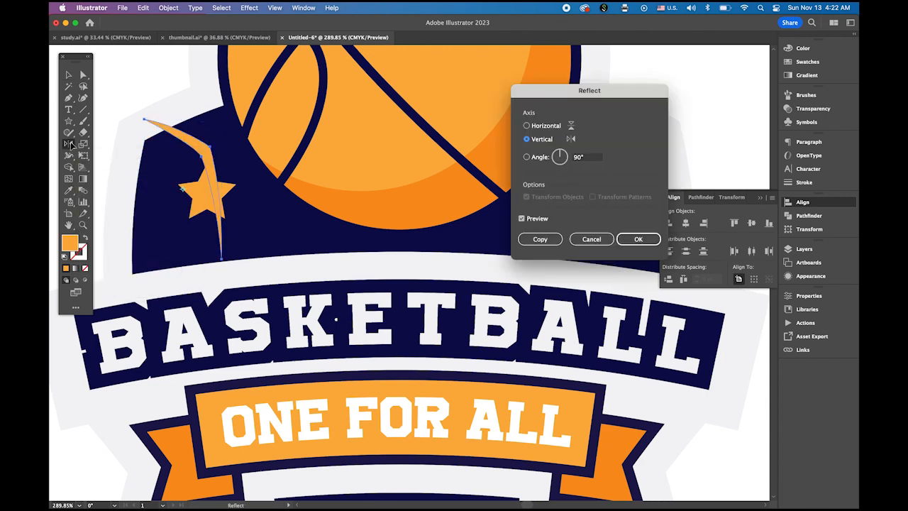
click(533, 238)
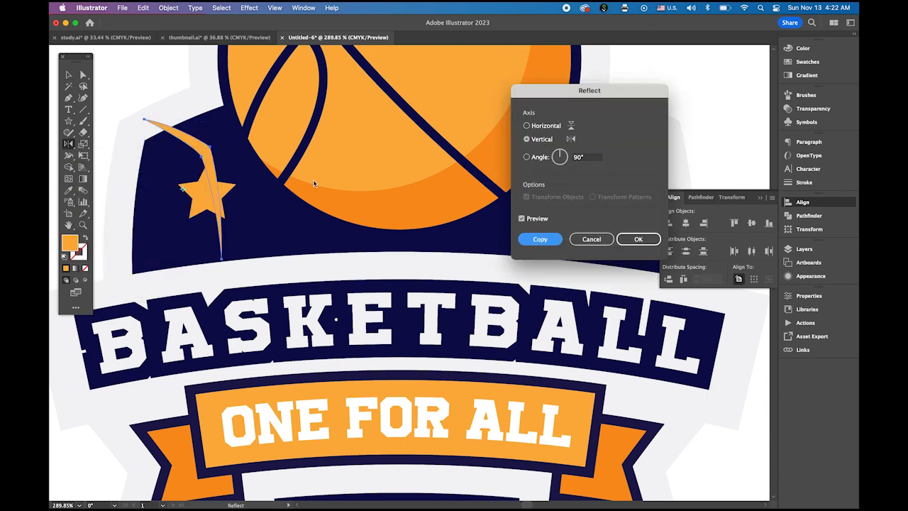
click(68, 74)
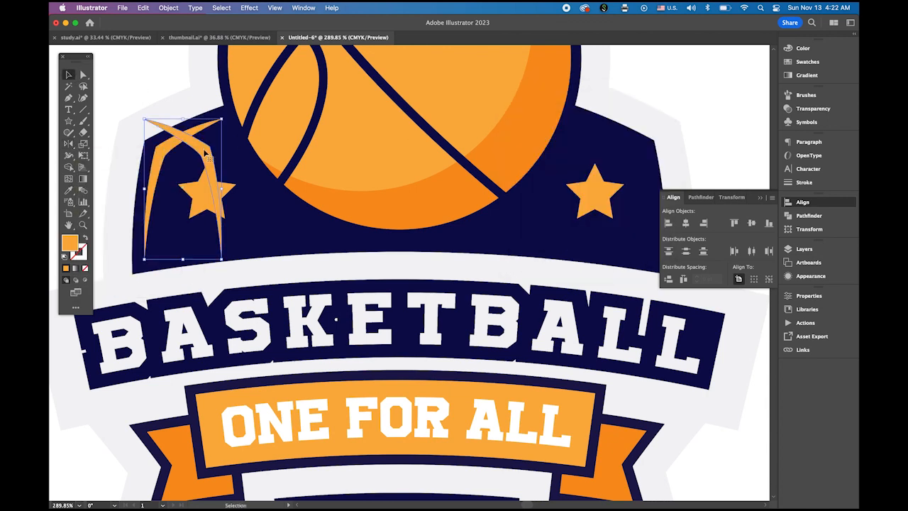
drag(206, 152, 637, 190)
click(760, 197)
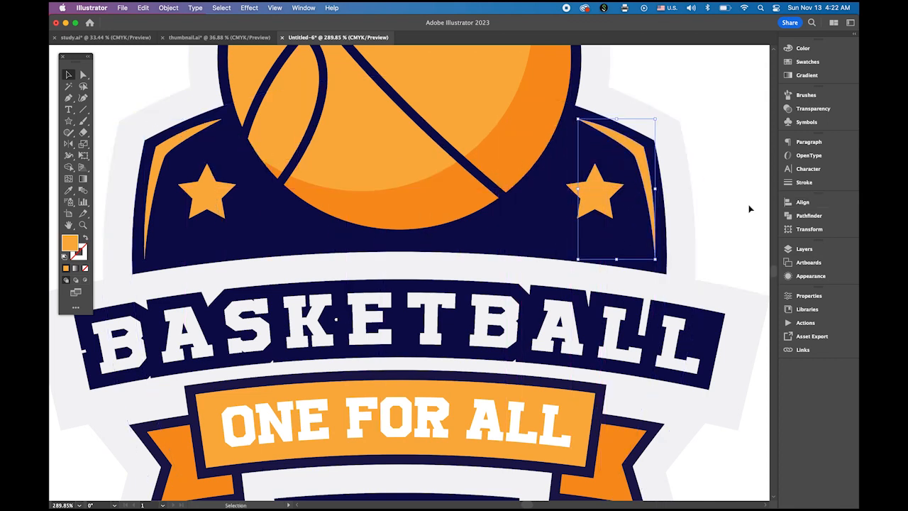
click(735, 223)
Draw a short vertical edge above the shield's bottom point with an orange stroke, continuing in a curve along the lower right edge.
key(super+space)
drag(606, 278, 508, 252)
key(space)
drag(517, 283, 427, 205)
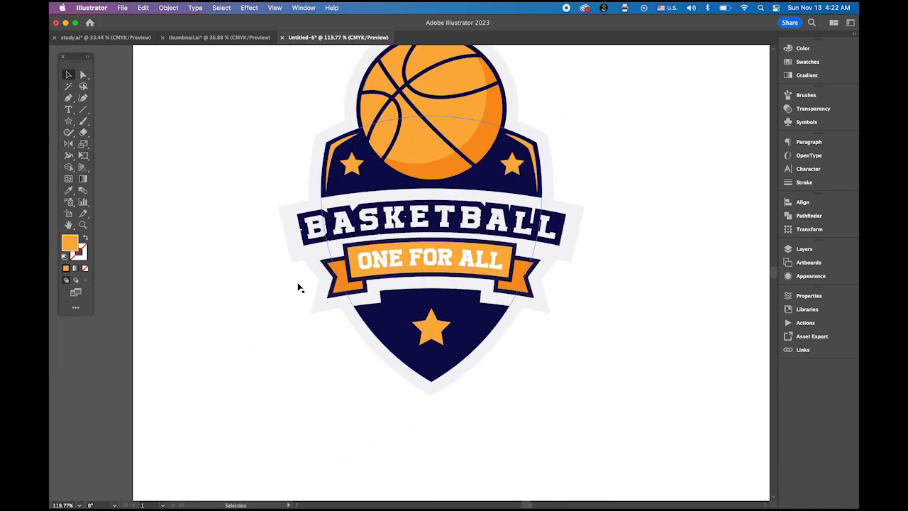
key(super+space)
drag(409, 366, 525, 405)
key(space)
drag(466, 349, 433, 369)
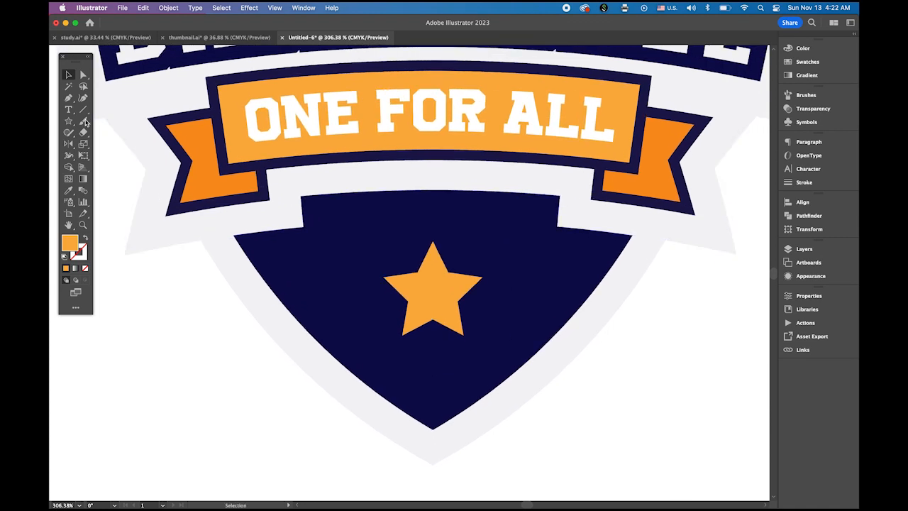
click(66, 98)
click(85, 239)
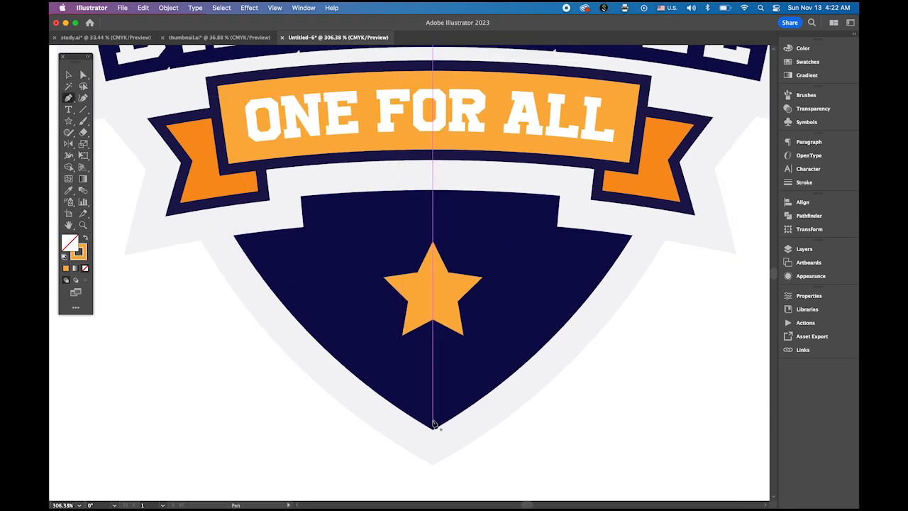
click(433, 383)
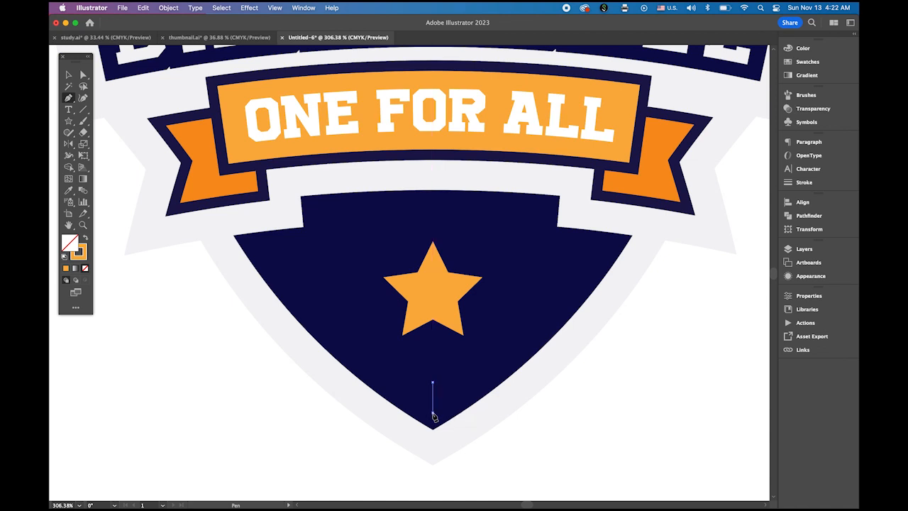
click(432, 411)
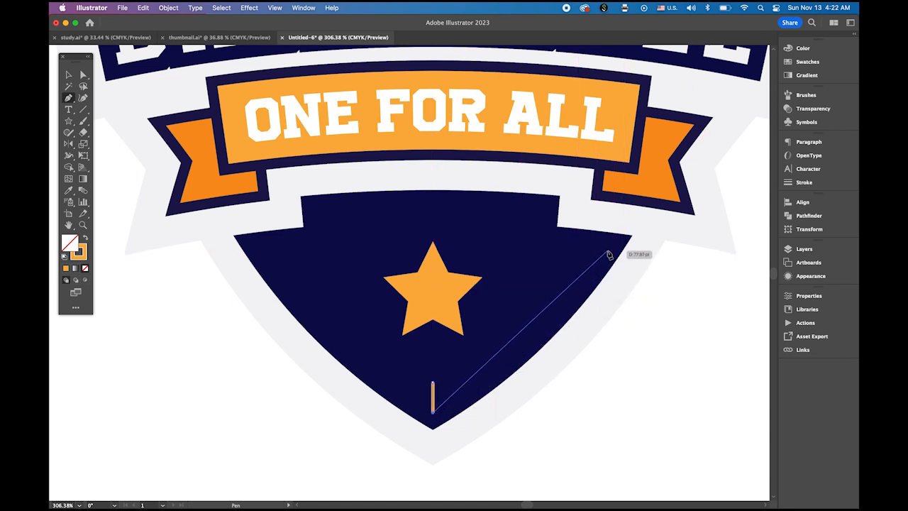
mouse_move(607, 254)
mouse_down()
mouse_move(610, 215)
mouse_move(641, 174)
mouse_move(657, 169)
mouse_up()
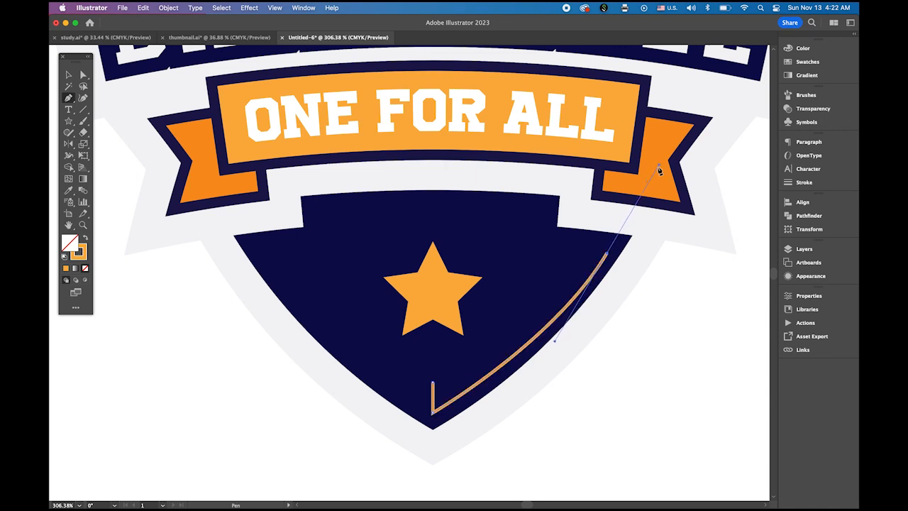
click(607, 254)
Close the lower right accent with a curved inner edge and give it an orange fill without stroke.
mouse_move(433, 383)
mouse_down()
mouse_move(365, 398)
mouse_move(347, 419)
mouse_up()
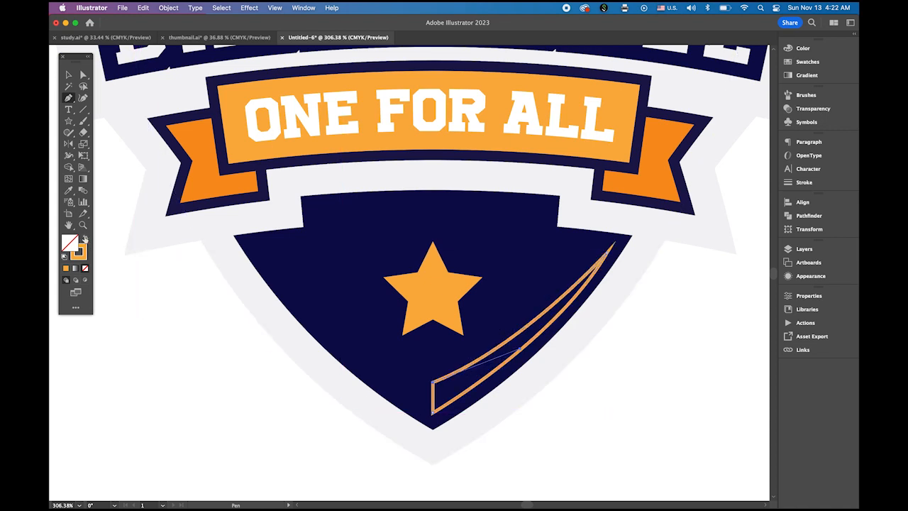
click(85, 239)
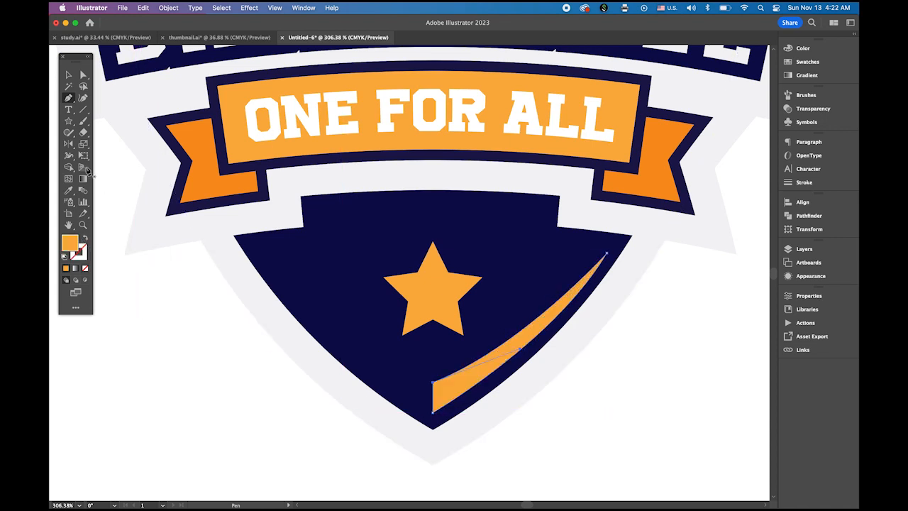
click(147, 329)
click(454, 395)
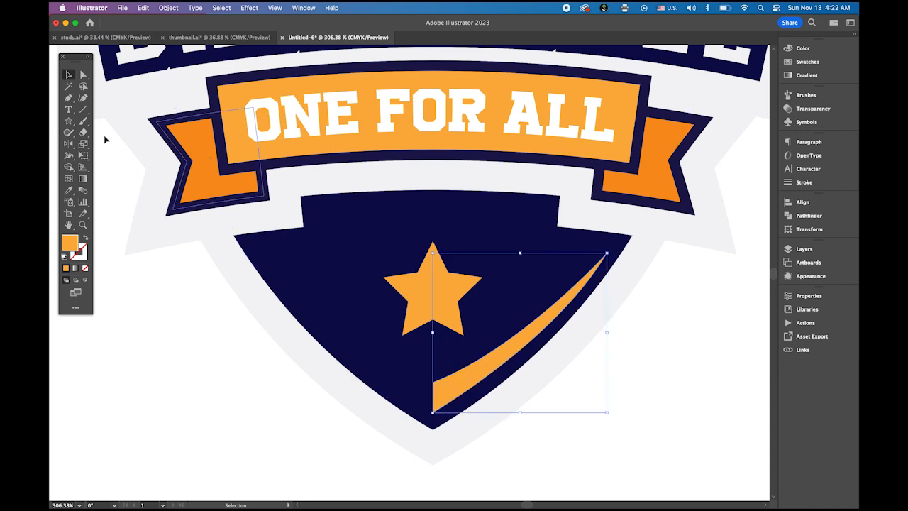
Reflect a copy of the lower right accent across the vertical axis at its straight edge on the shield's center line.
click(69, 144)
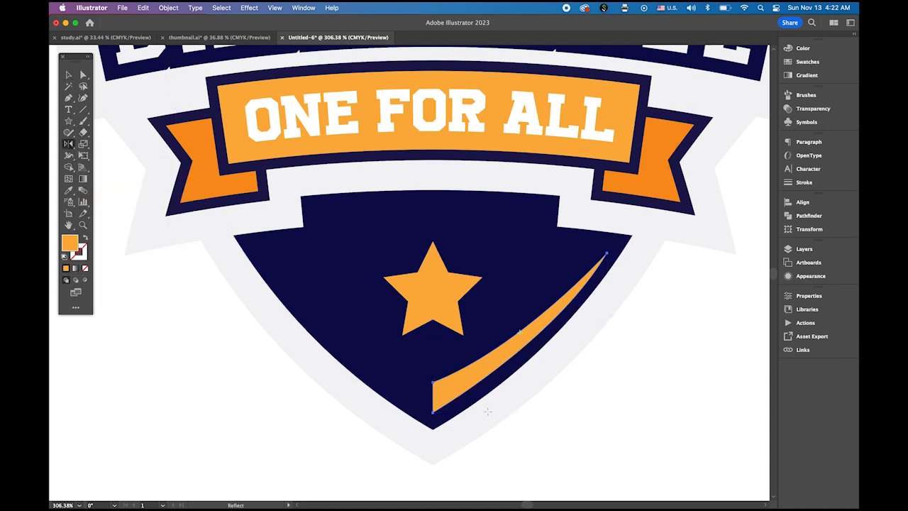
alt+click(433, 401)
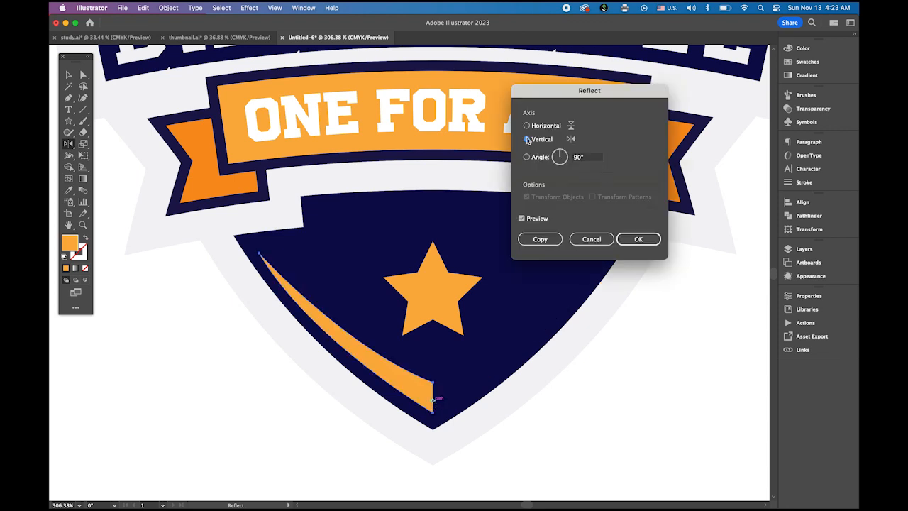
click(541, 239)
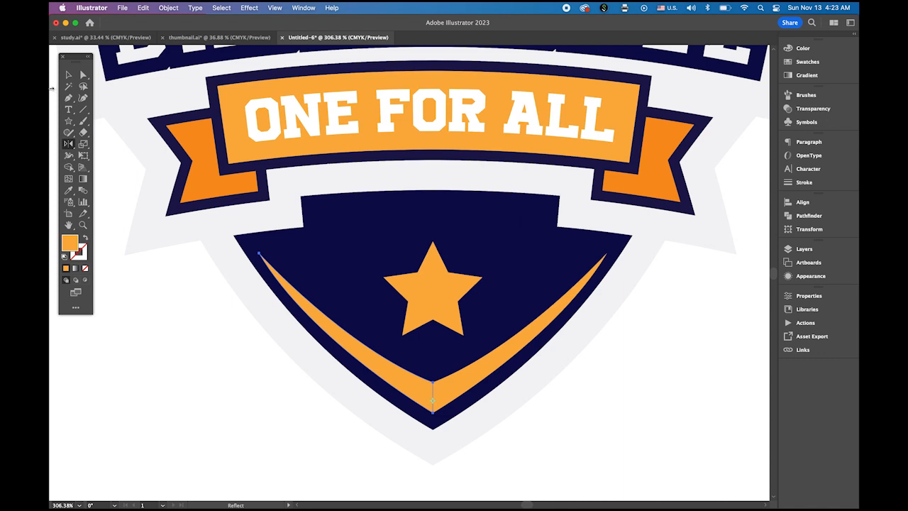
click(68, 74)
click(181, 312)
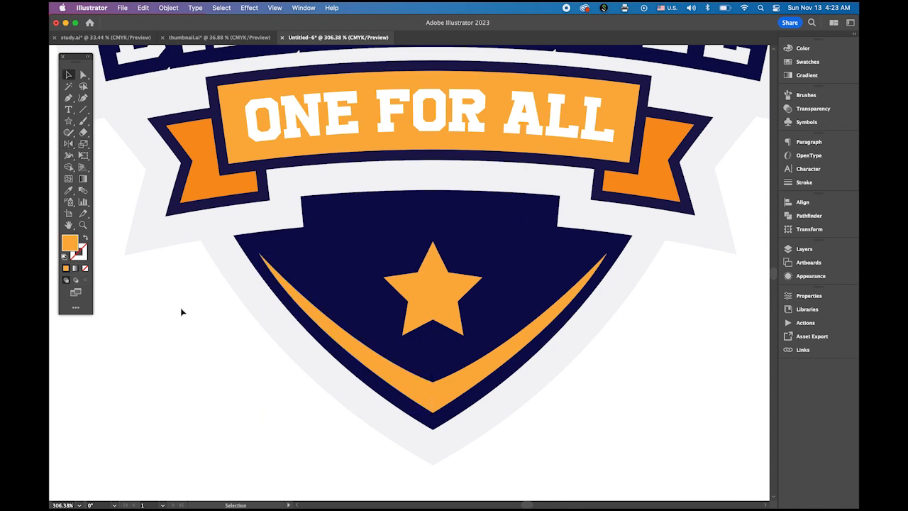
Unite the two lower accent halves into one V-shaped orange shape.
click(452, 383)
shift+click(418, 383)
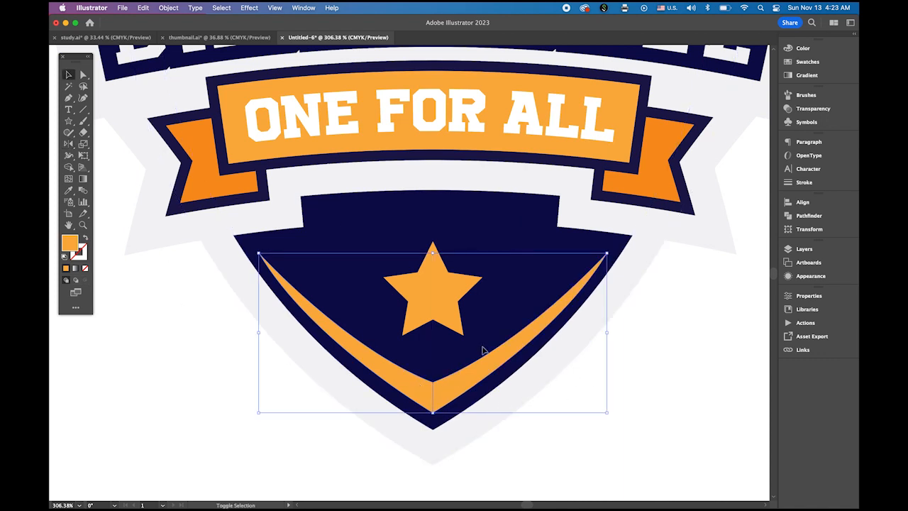
click(804, 217)
click(671, 223)
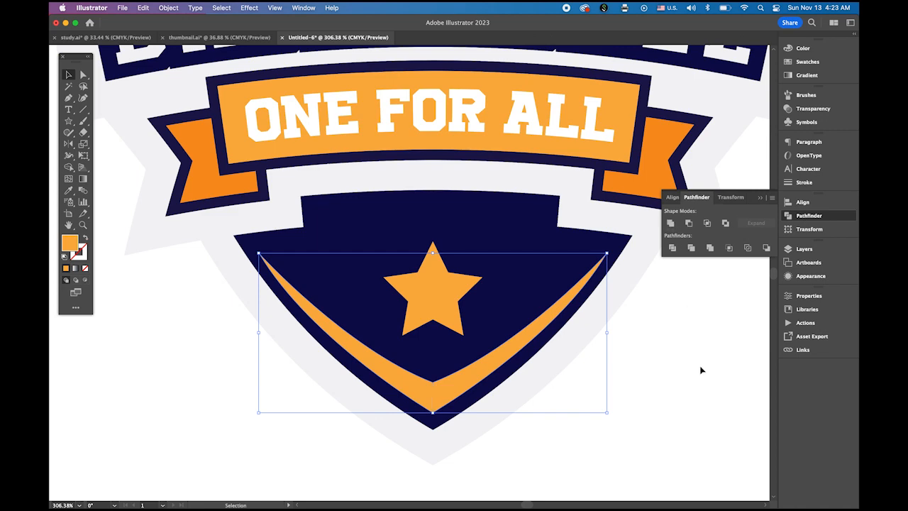
click(662, 374)
drag(603, 386, 489, 325)
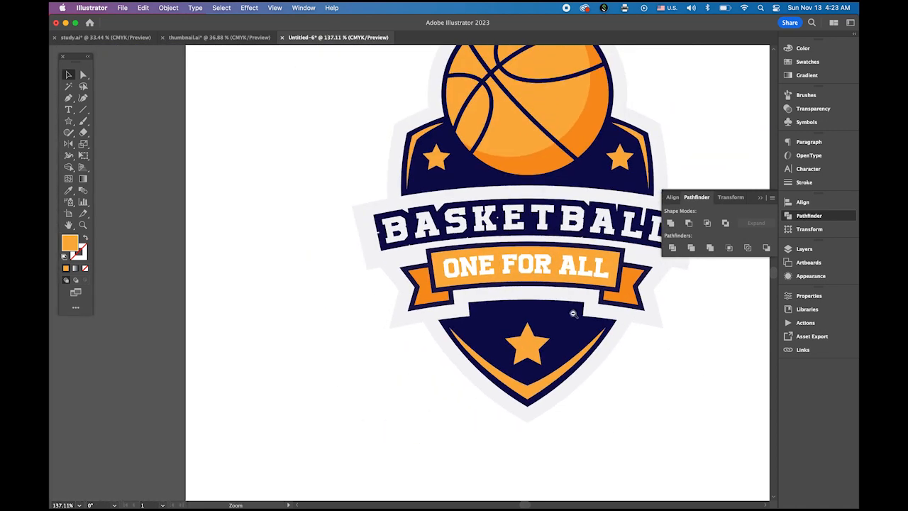
drag(597, 344, 467, 325)
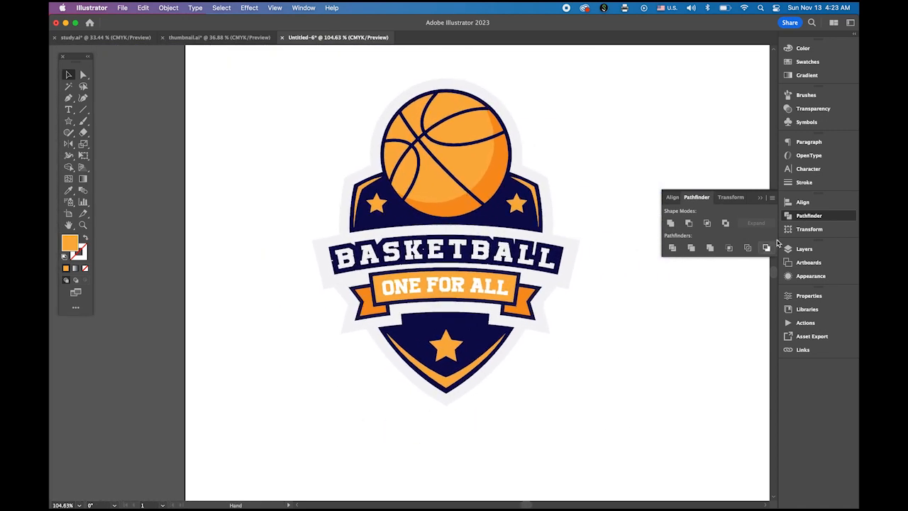
click(760, 199)
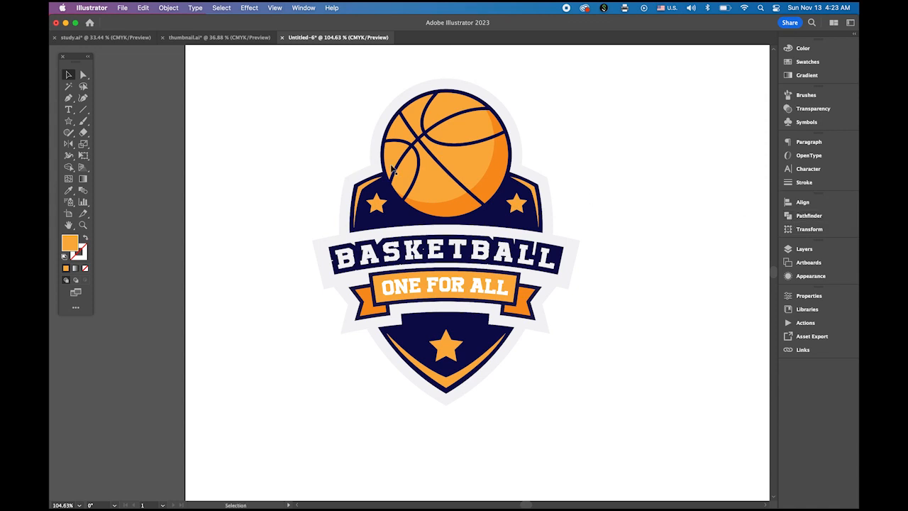
Add a new layer and place it beneath the layer that holds the logo artwork.
drag(490, 228, 428, 251)
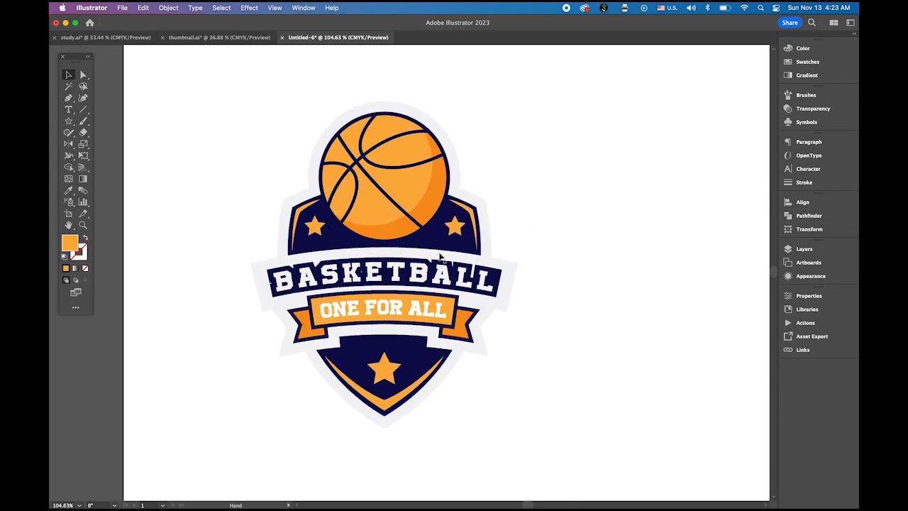
click(805, 250)
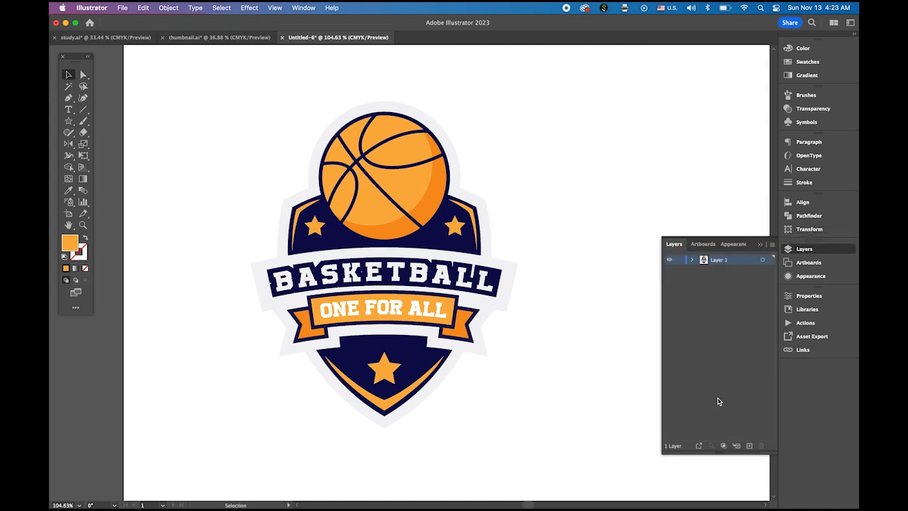
click(749, 446)
drag(735, 264, 736, 280)
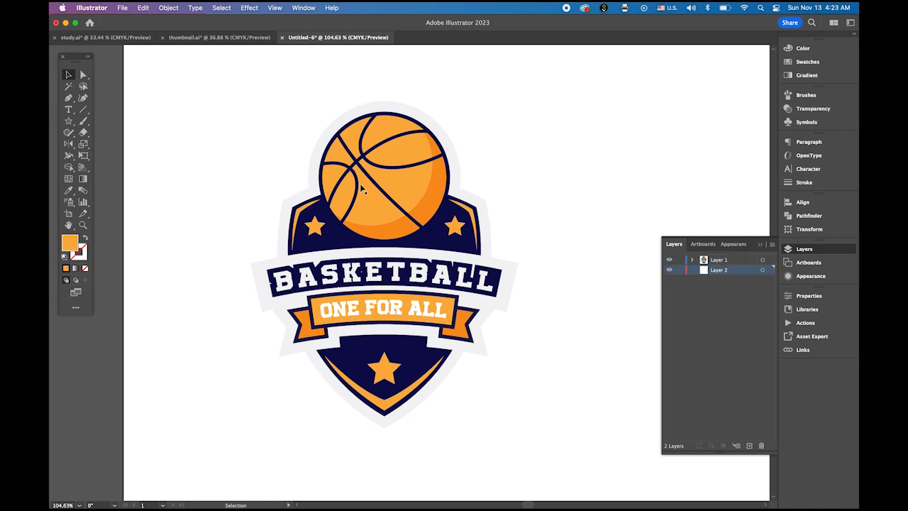
Draw a large black square without stroke on the new layer and center it behind the logo.
click(70, 122)
drag(69, 122, 117, 120)
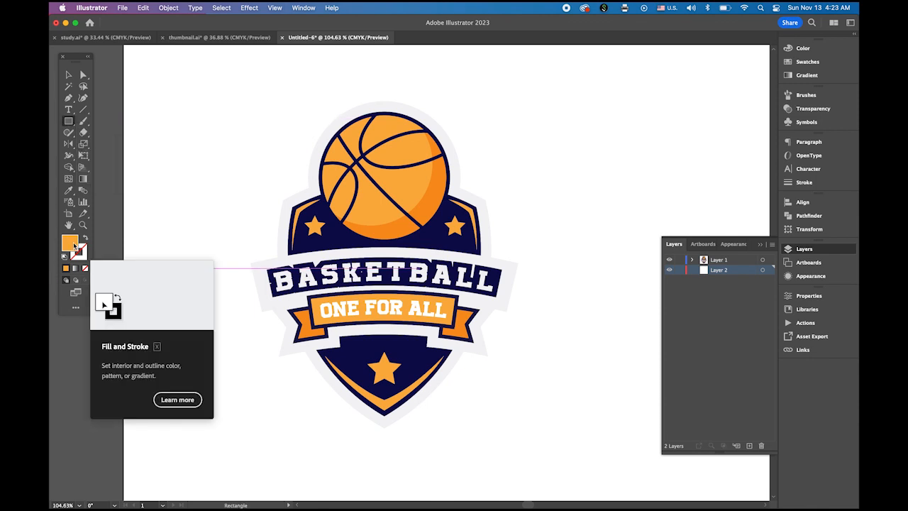
click(807, 62)
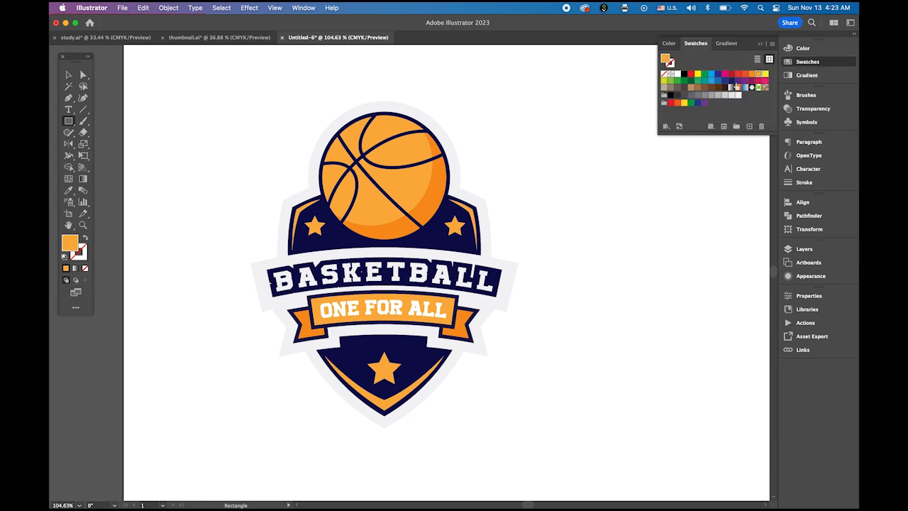
click(685, 76)
drag(202, 59, 622, 475)
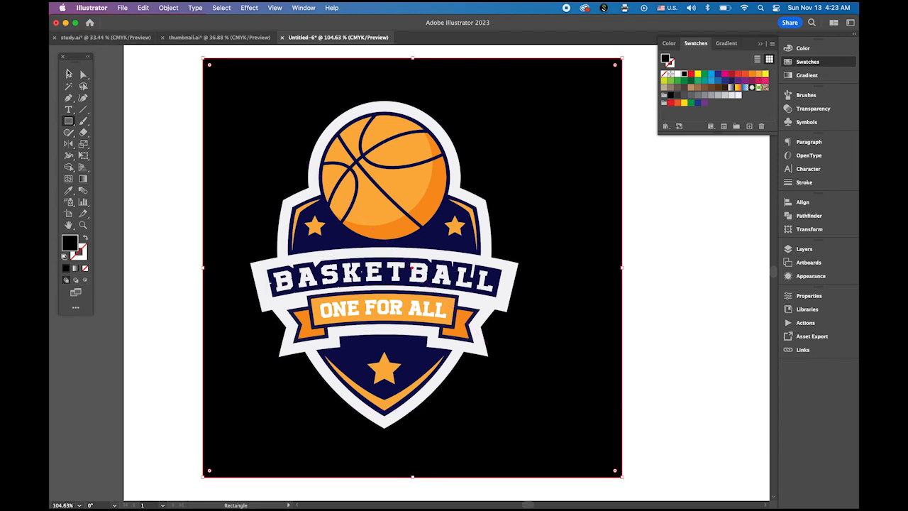
click(68, 75)
drag(549, 212, 523, 210)
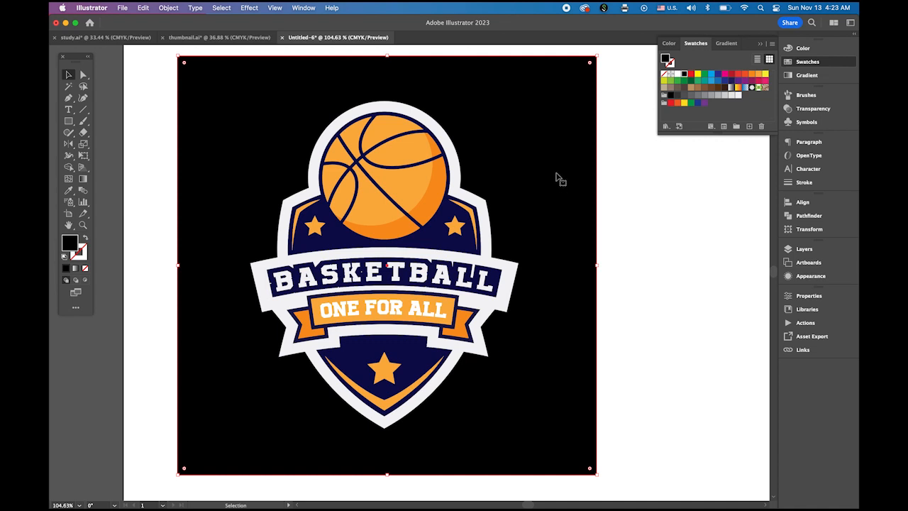
Set the background square's fill to C 0, M 0, Y 0, K 95 and deselect it.
click(678, 97)
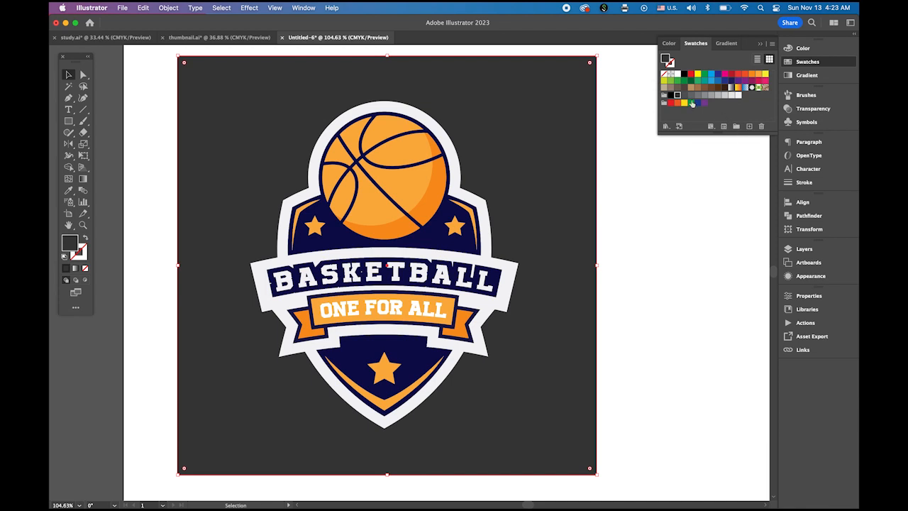
click(672, 97)
click(802, 48)
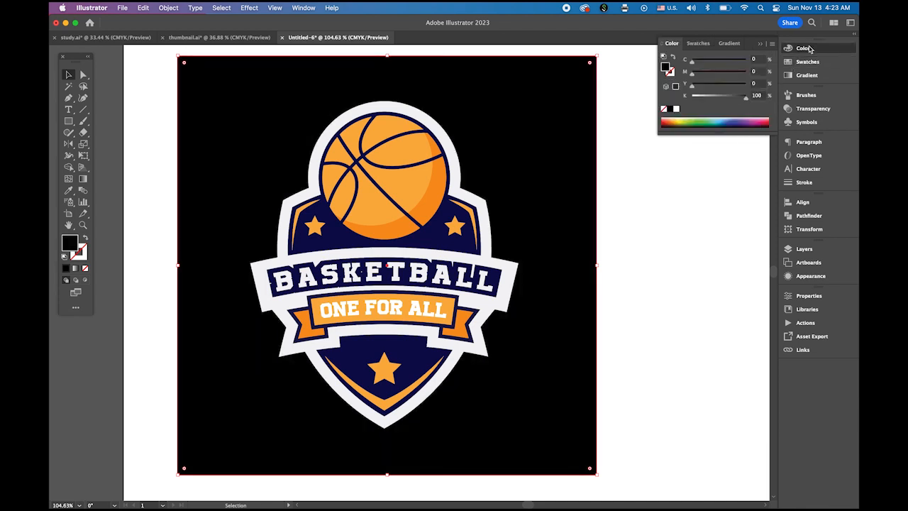
click(756, 96)
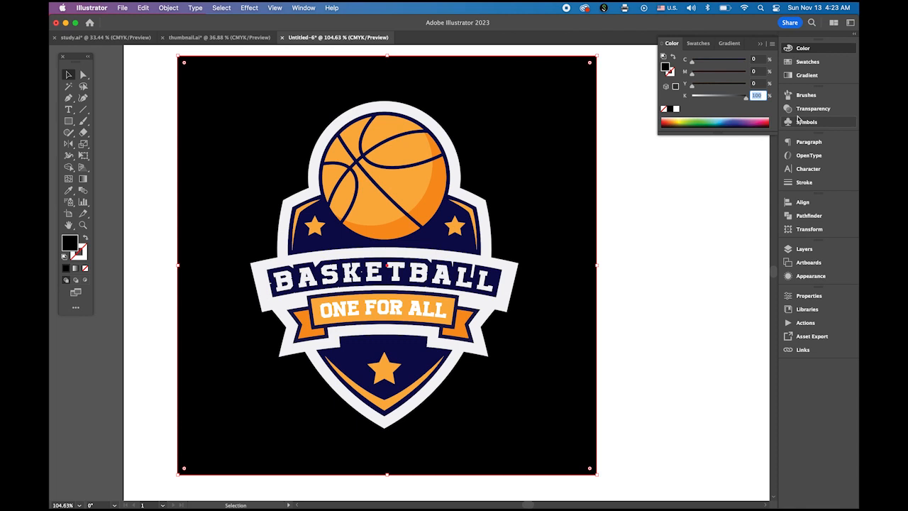
text(5)
key(Return)
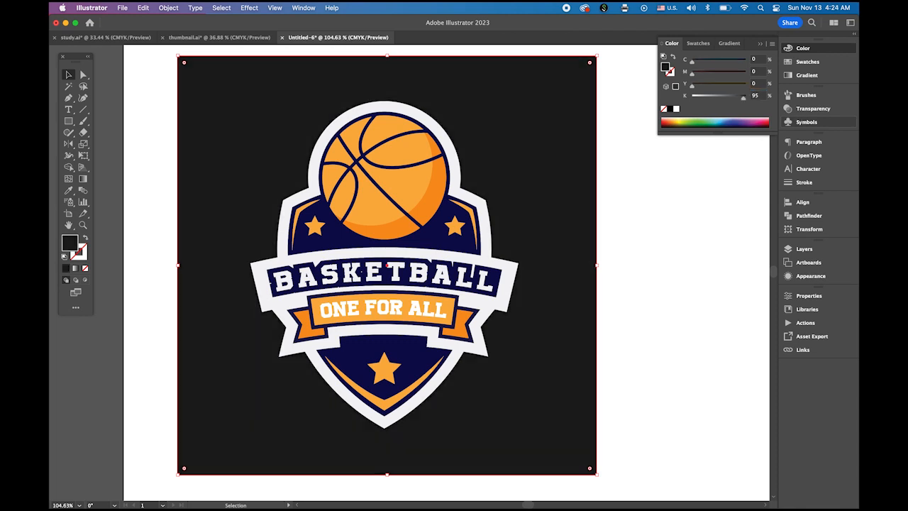
click(717, 237)
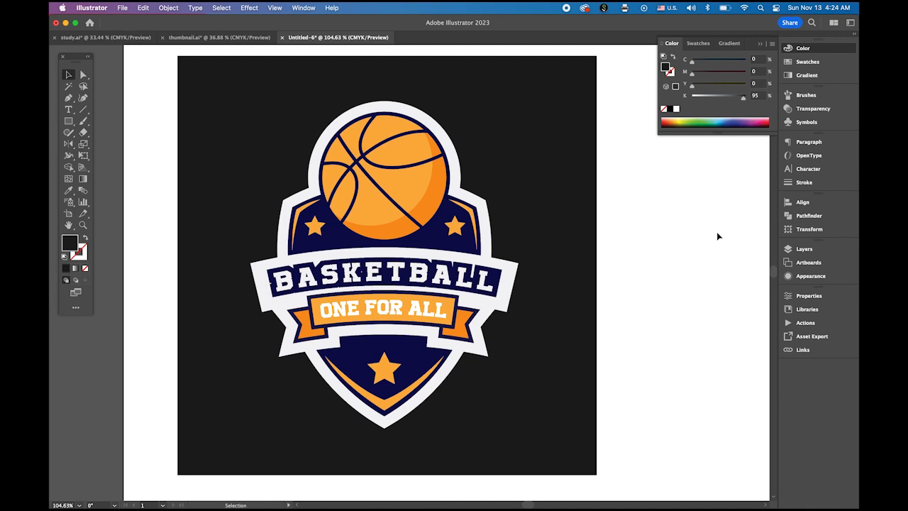
Round the two upper outer corners of the light gray backing around the BASKETBALL lettering.
scroll(616, 290, down, 5)
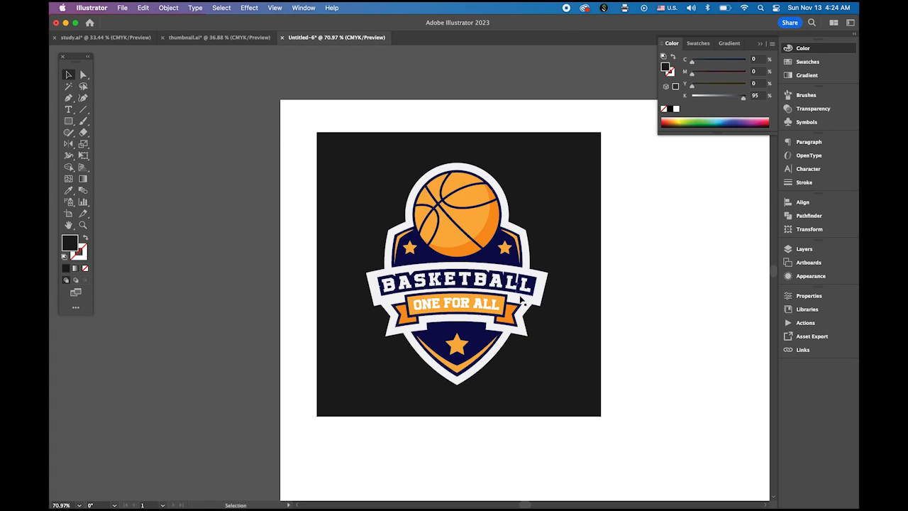
scroll(588, 303, up, 5)
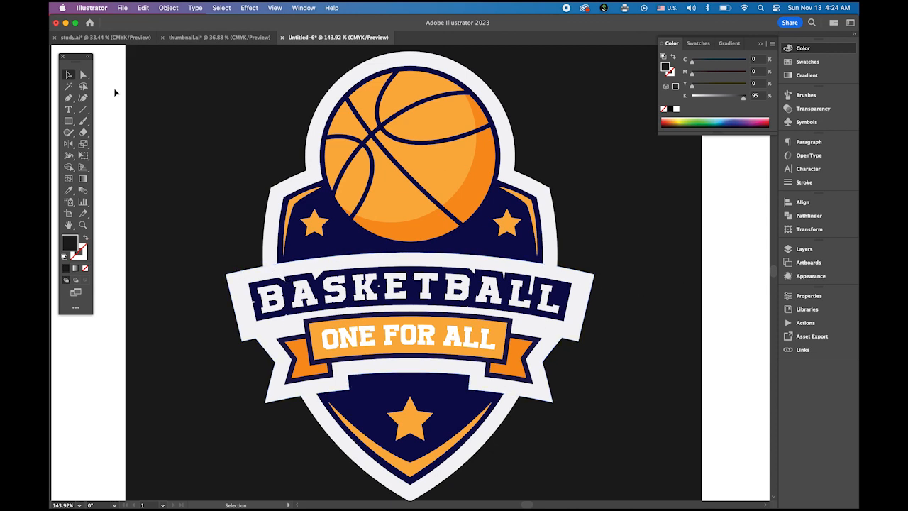
click(84, 76)
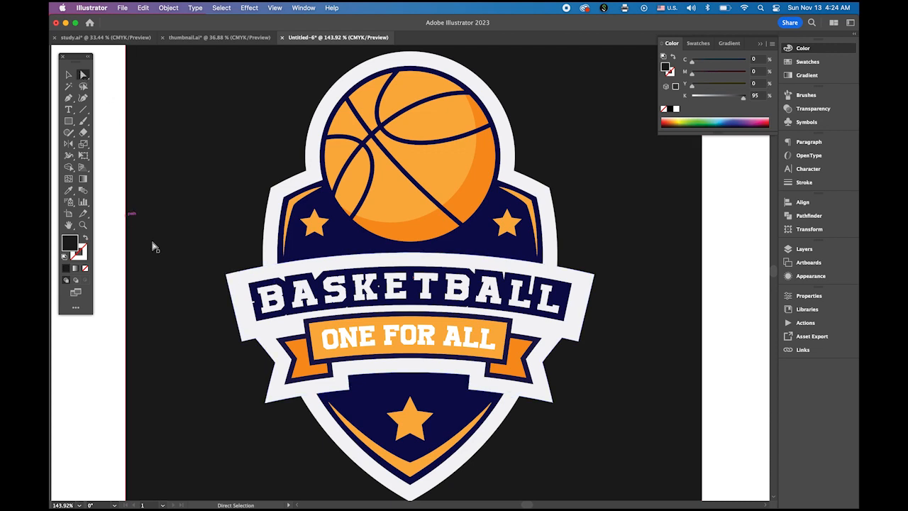
drag(227, 274, 324, 286)
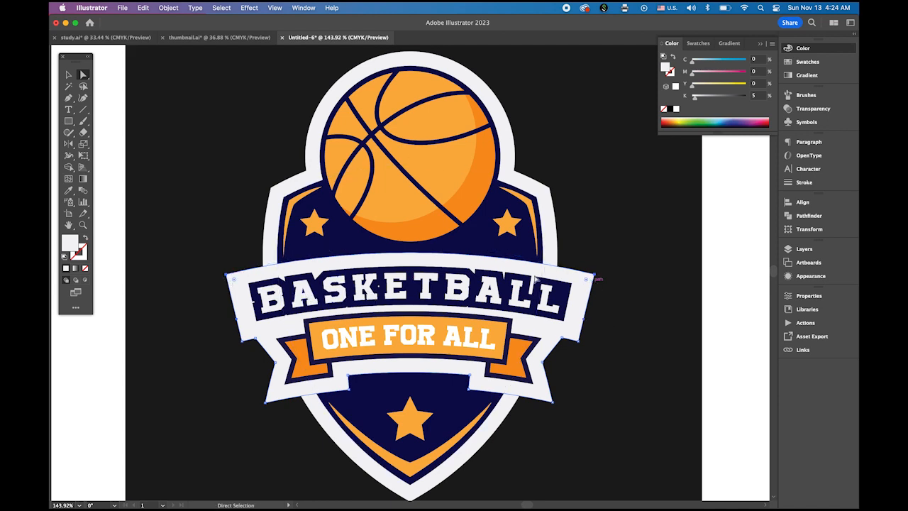
drag(588, 281, 566, 290)
key(v)
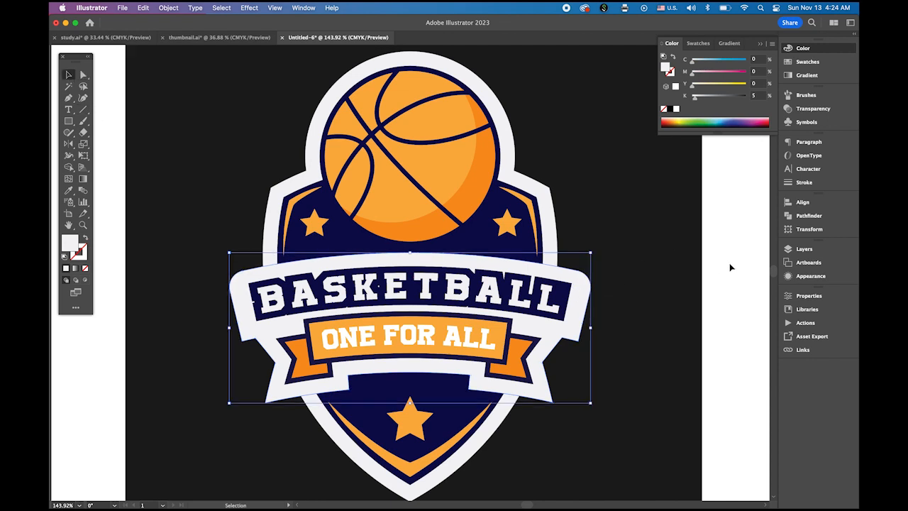
click(739, 286)
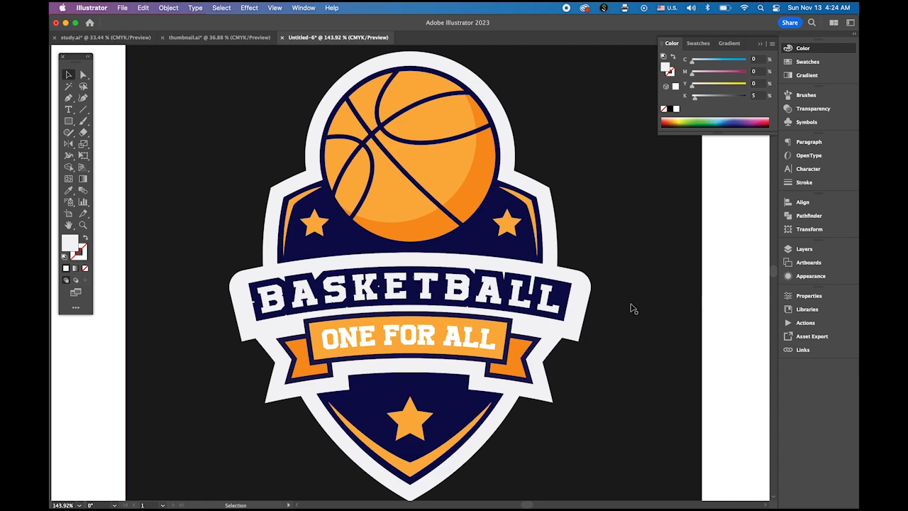
drag(608, 304, 561, 284)
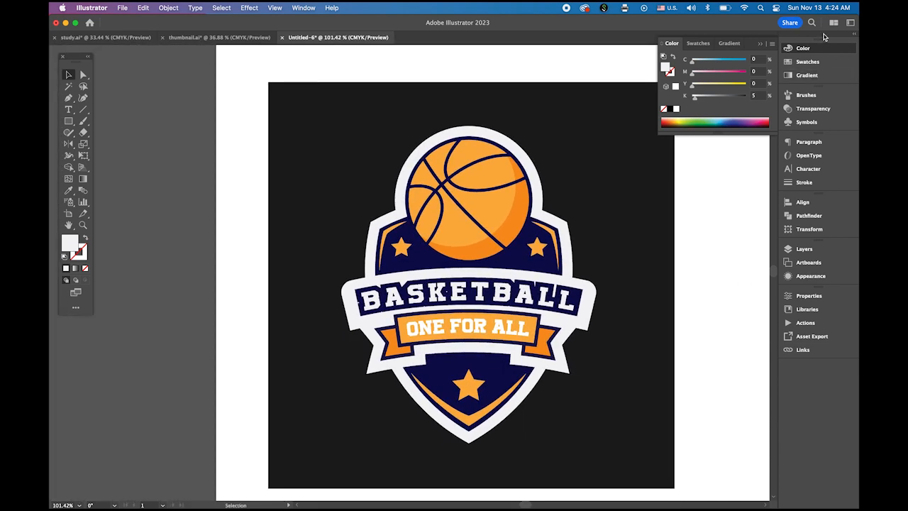
click(760, 45)
drag(622, 178, 597, 170)
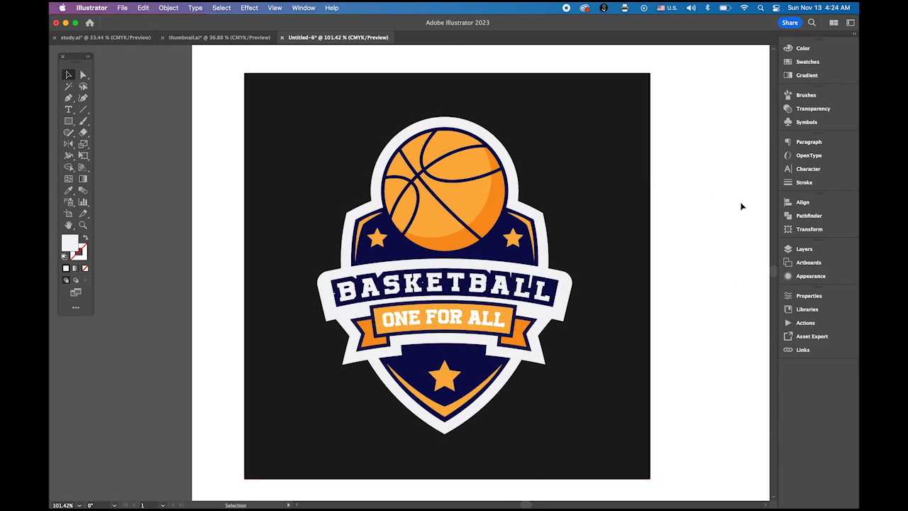